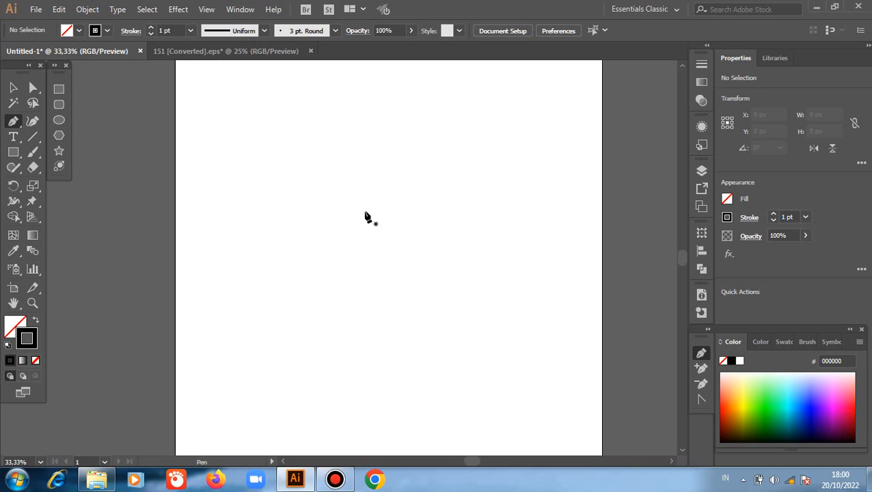
Draw a closed crescent-shaped path with the Pen tool, with a bulging curved left side and an inward-curving lower right edge.
{"action": "left_click", "coordinate": [339, 212]}
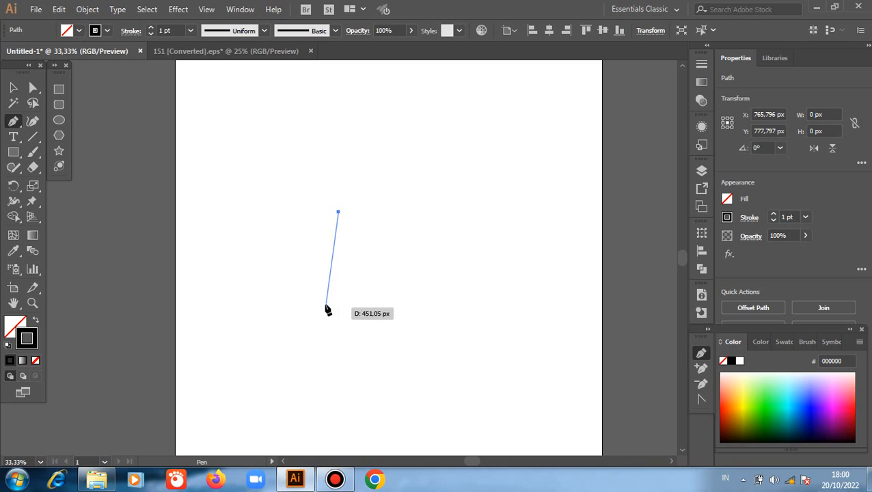
{"action": "left_click_drag", "start_coordinate": [332, 301], "coordinate": [372, 366]}
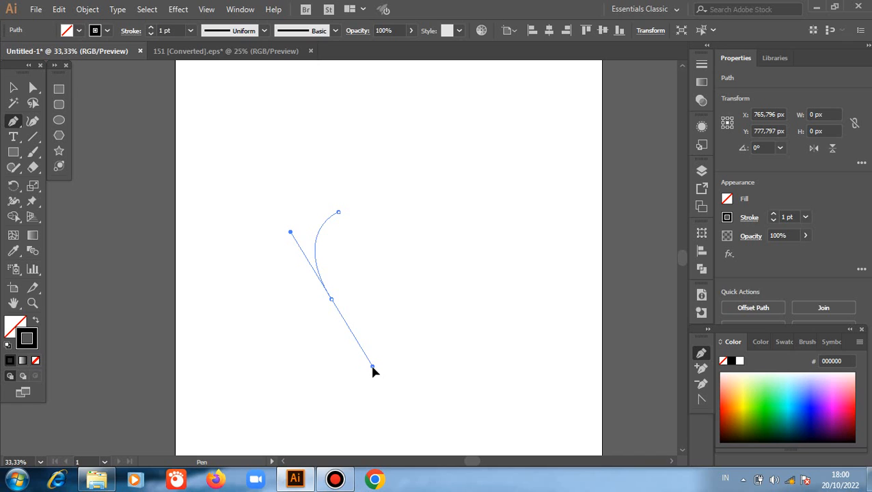
{"action": "left_click", "coordinate": [331, 298]}
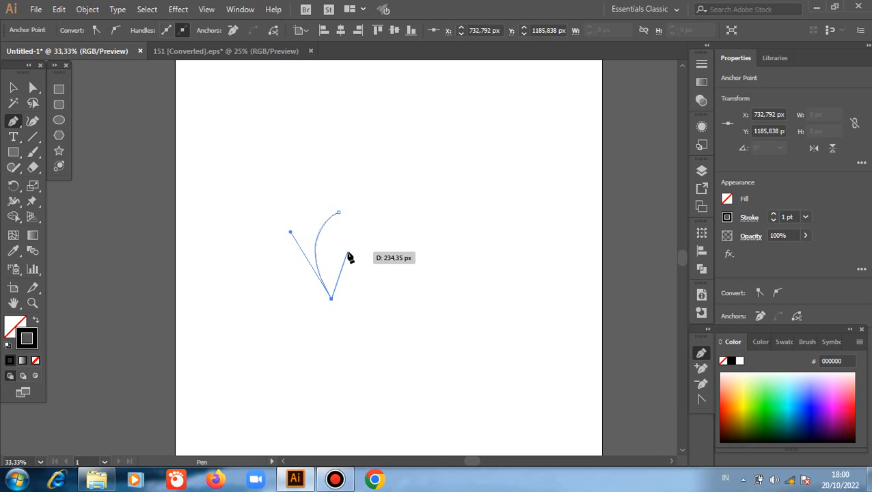
{"action": "left_click_drag", "start_coordinate": [348, 253], "coordinate": [362, 248]}
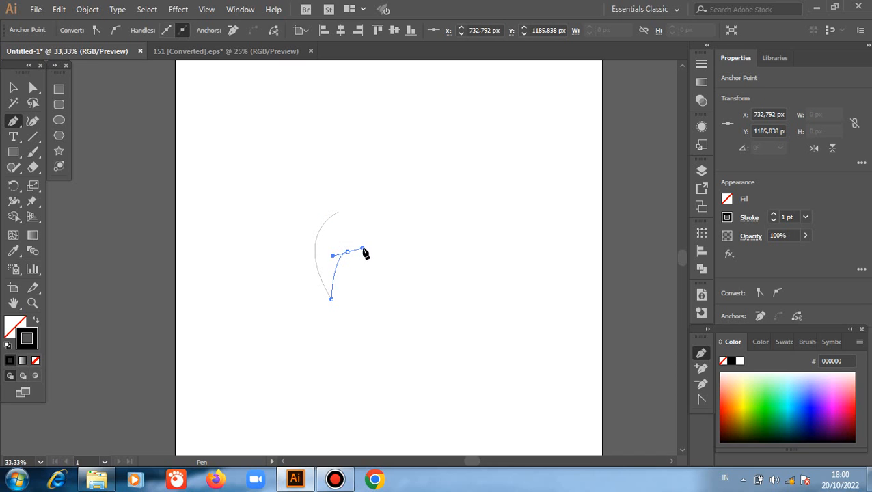
{"action": "left_click", "coordinate": [347, 252]}
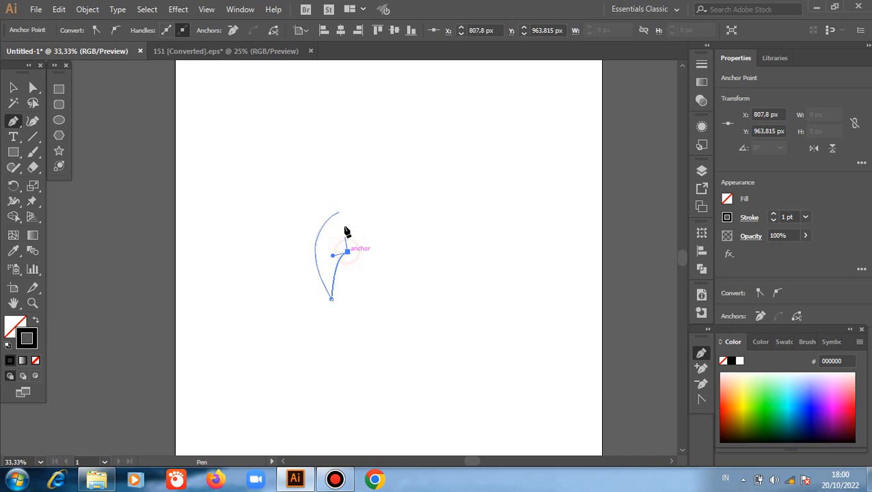
{"action": "left_click", "coordinate": [340, 215]}
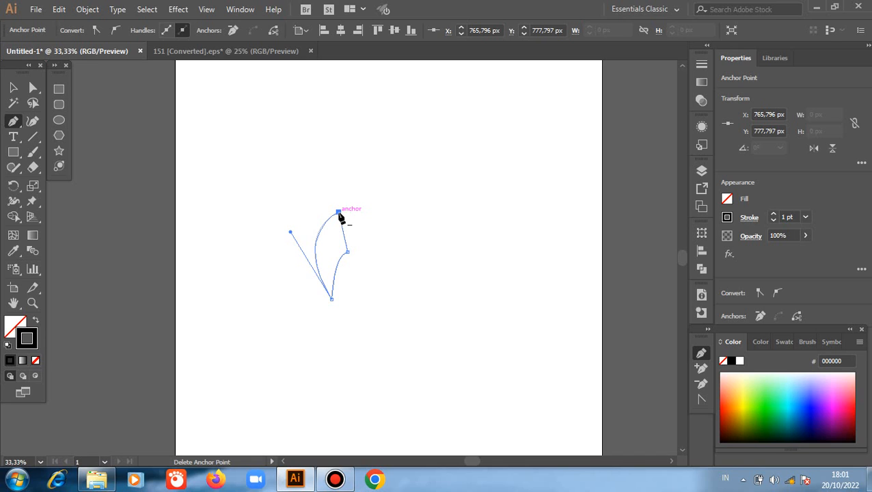
{"action": "left_click_drag", "start_coordinate": [340, 214], "coordinate": [341, 195]}
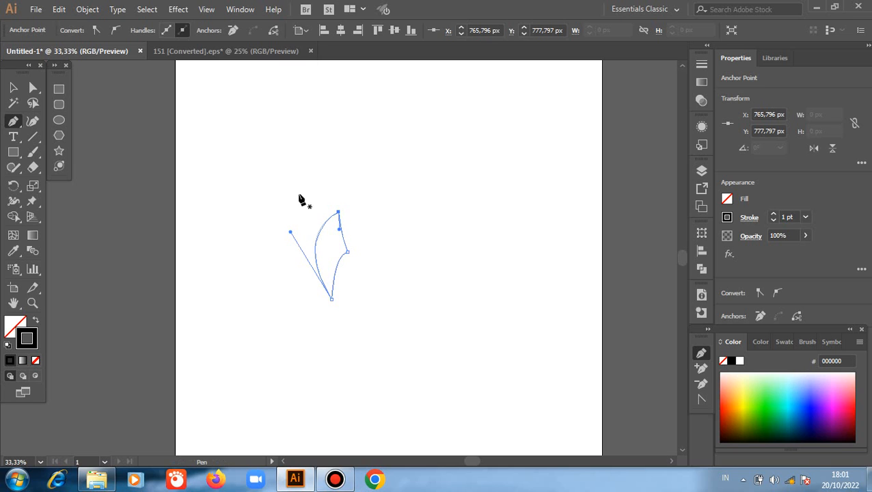
{"action": "left_click", "coordinate": [13, 88]}
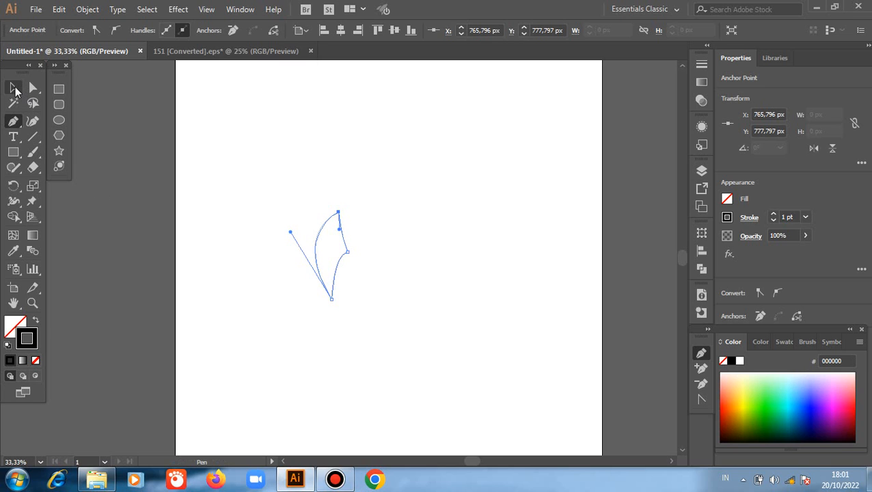
{"action": "left_click", "coordinate": [256, 208]}
Move the crescent's upper tip anchor slightly up and to the right with the Direct Selection tool.
{"action": "scroll", "coordinate": [339, 273], "scroll_direction": "up", "scroll_amount": 1}
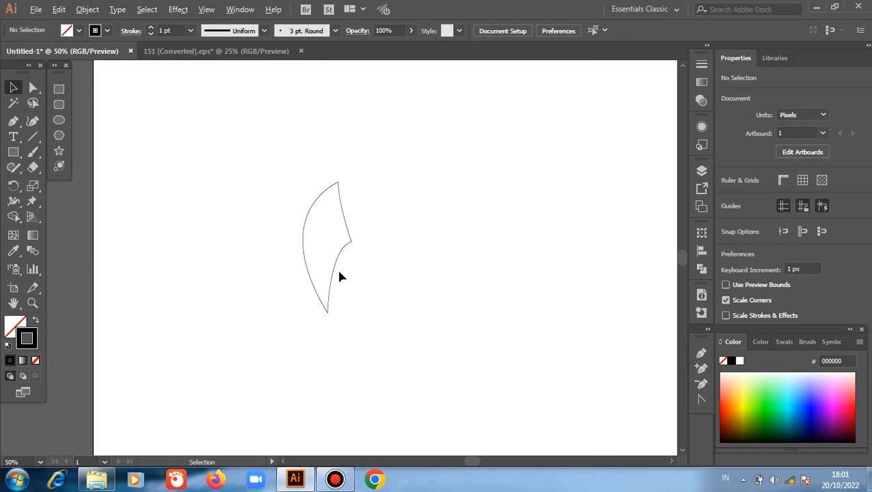
{"action": "left_click", "coordinate": [33, 87]}
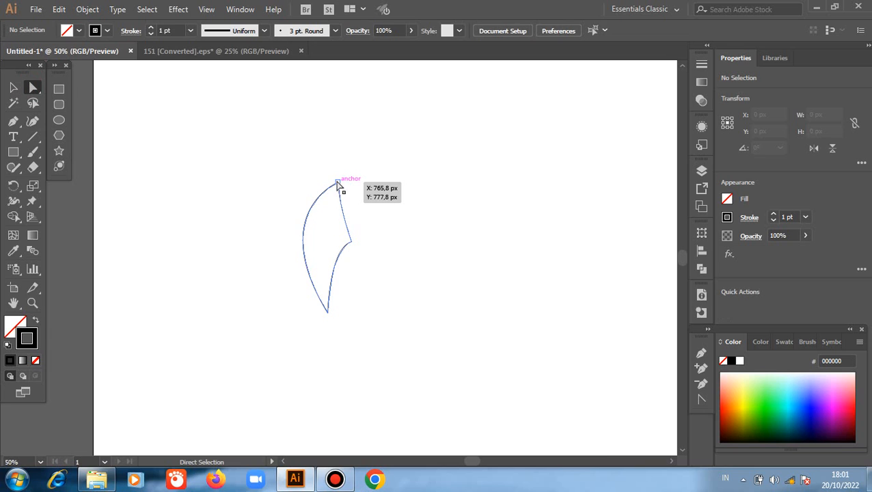
{"action": "left_click", "coordinate": [337, 183]}
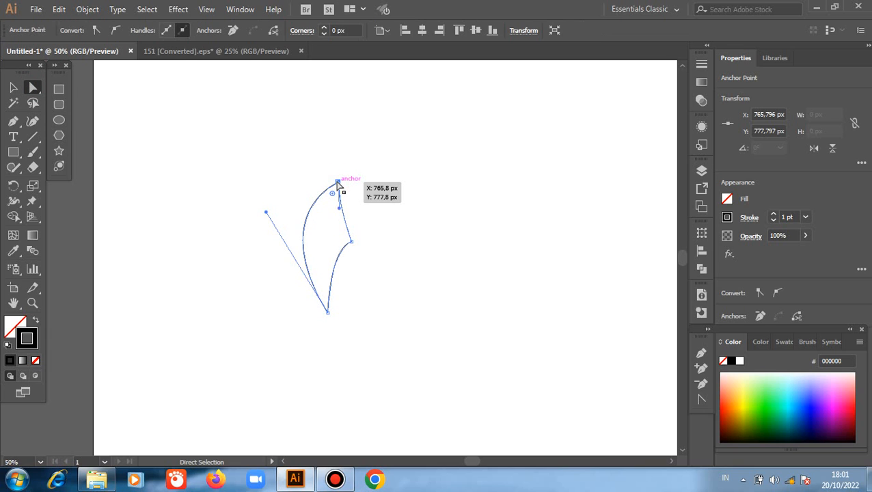
{"action": "left_click_drag", "start_coordinate": [337, 184], "coordinate": [373, 181]}
{"action": "left_click", "coordinate": [403, 191]}
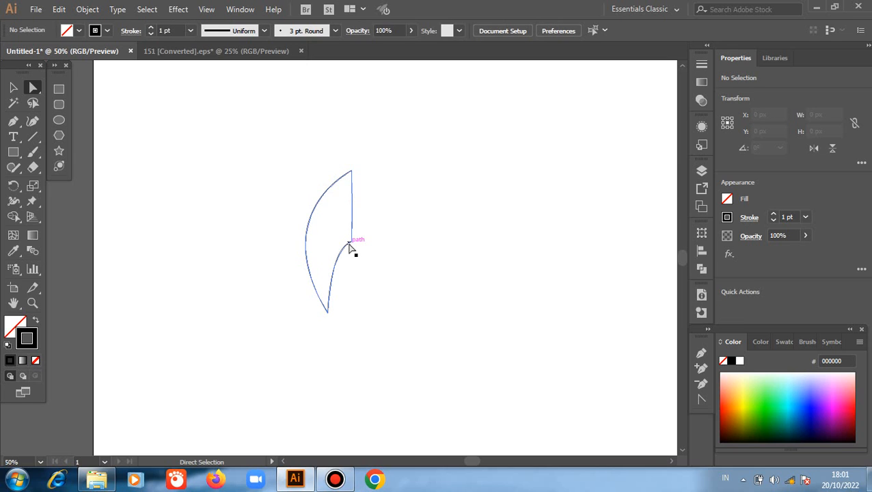
Reposition the crescent's middle right anchor farther outward so the body is wider, keeping it well below the upper tip.
{"action": "left_click_drag", "start_coordinate": [353, 246], "coordinate": [371, 241]}
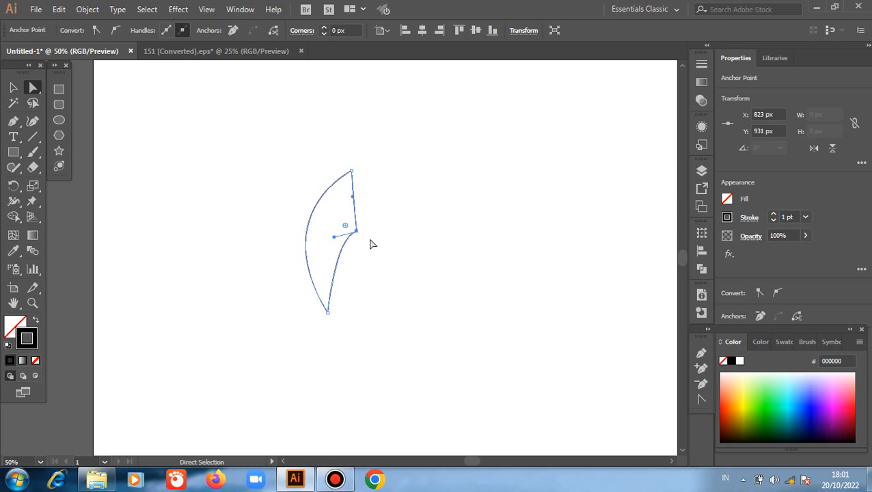
{"action": "left_click", "coordinate": [370, 244]}
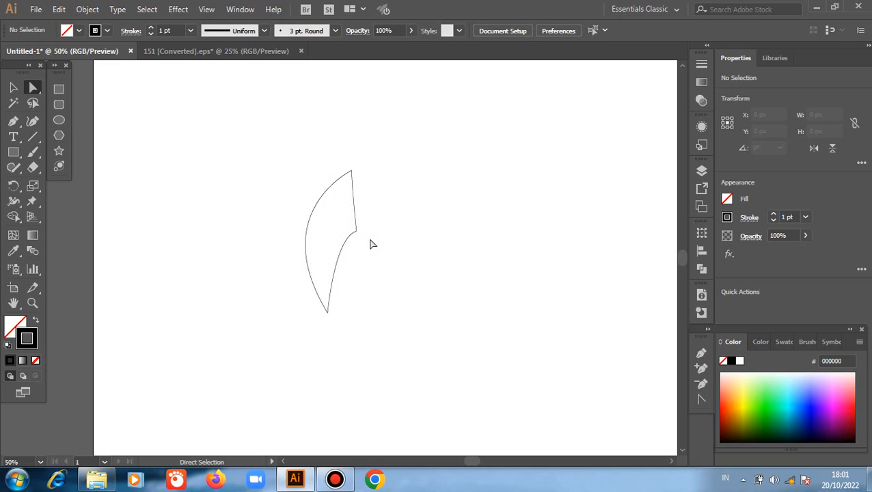
{"action": "left_click_drag", "start_coordinate": [356, 232], "coordinate": [366, 251]}
{"action": "left_click", "coordinate": [379, 270]}
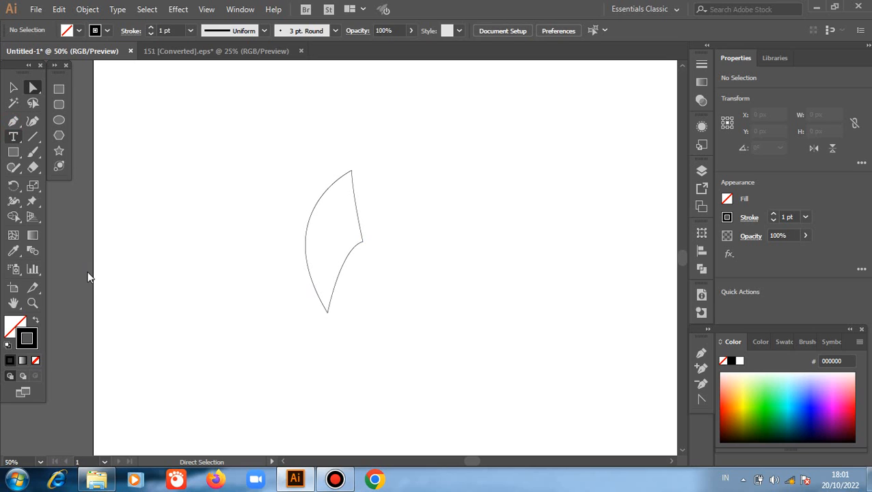
Draw a small closed fin-like shape with the Pen tool just below and right of the crescent, with curved upper and lower edges and a notched right side.
{"action": "left_click", "coordinate": [13, 121]}
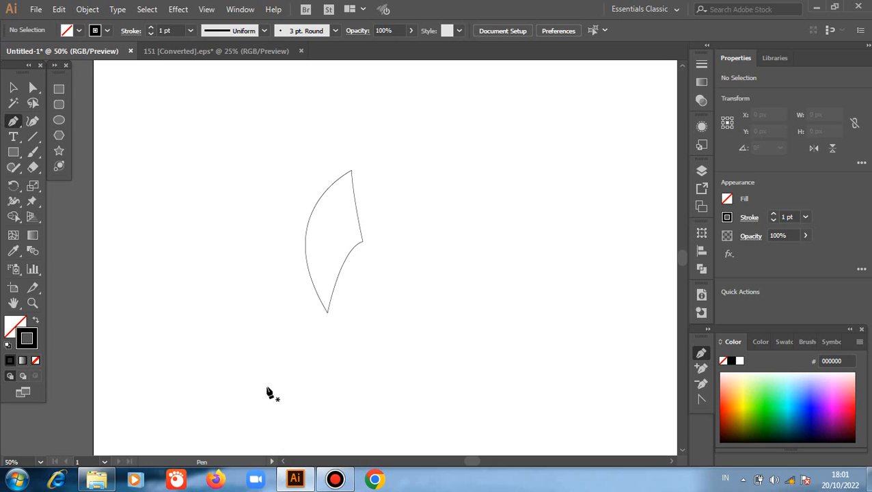
{"action": "left_click", "coordinate": [340, 303]}
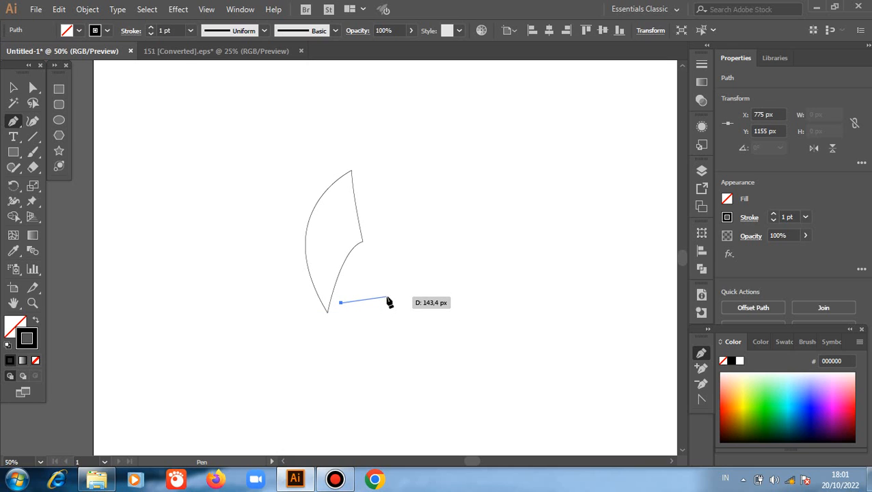
{"action": "left_click_drag", "start_coordinate": [387, 296], "coordinate": [380, 328]}
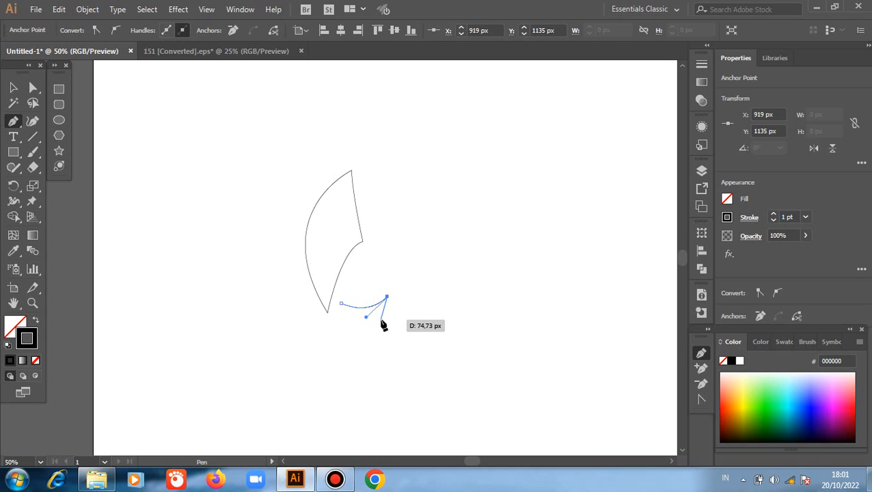
{"action": "left_click", "coordinate": [381, 319]}
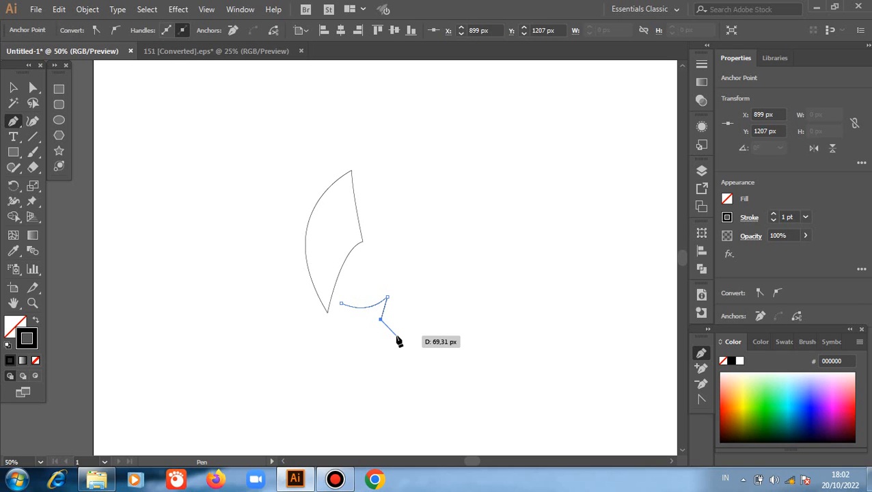
{"action": "left_click", "coordinate": [396, 335]}
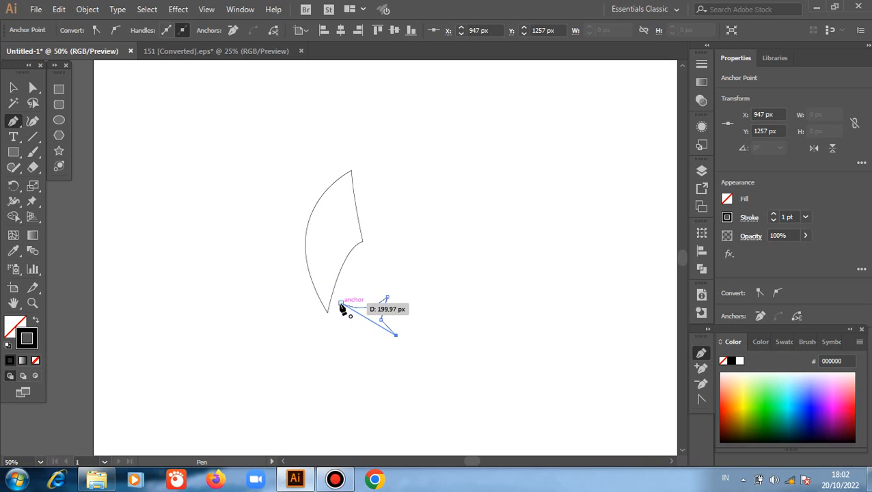
{"action": "left_click_drag", "start_coordinate": [342, 305], "coordinate": [332, 271]}
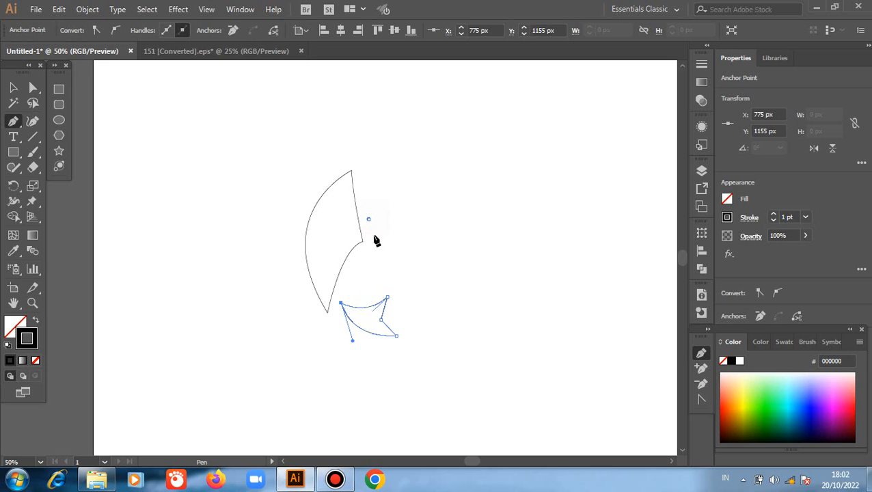
Draw a small three-cornered shape beside the crescent with a vertical left edge about 70 px long, a horizontal top about 150 px long and a curved underside.
{"action": "left_click_drag", "start_coordinate": [368, 219], "coordinate": [369, 241]}
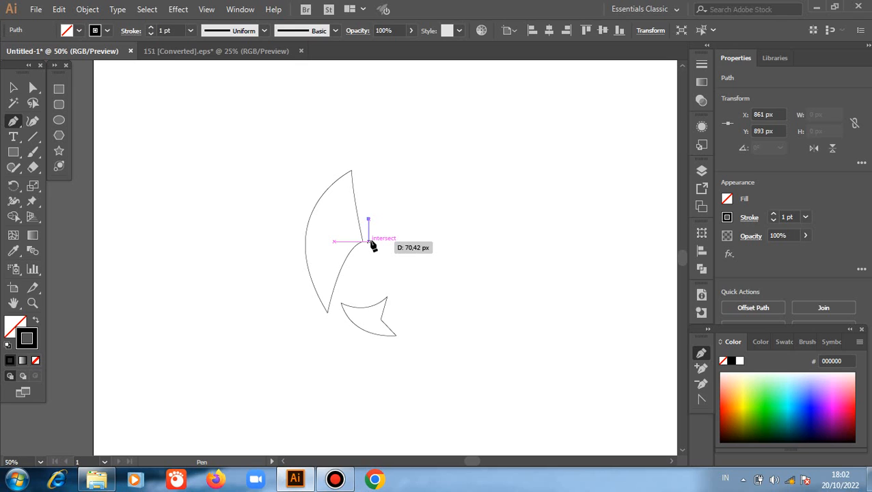
{"action": "left_click_drag", "start_coordinate": [370, 241], "coordinate": [370, 241]}
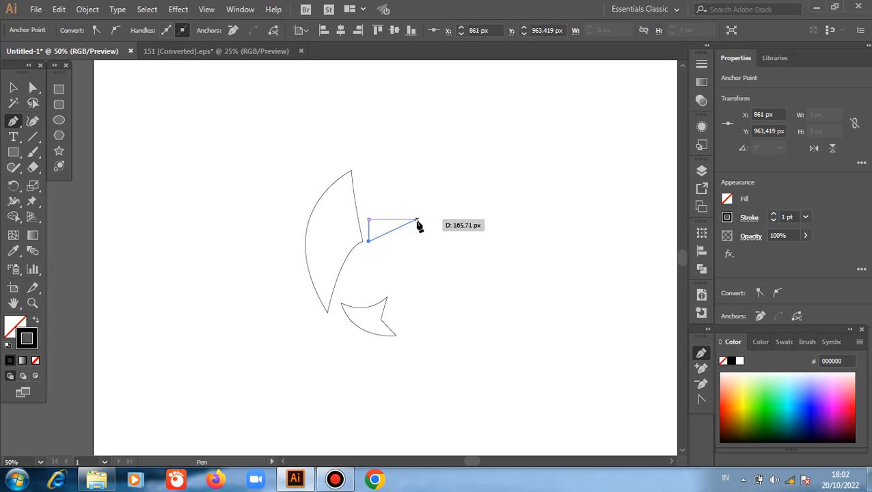
{"action": "left_click", "coordinate": [417, 220]}
{"action": "left_click_drag", "start_coordinate": [440, 212], "coordinate": [455, 214]}
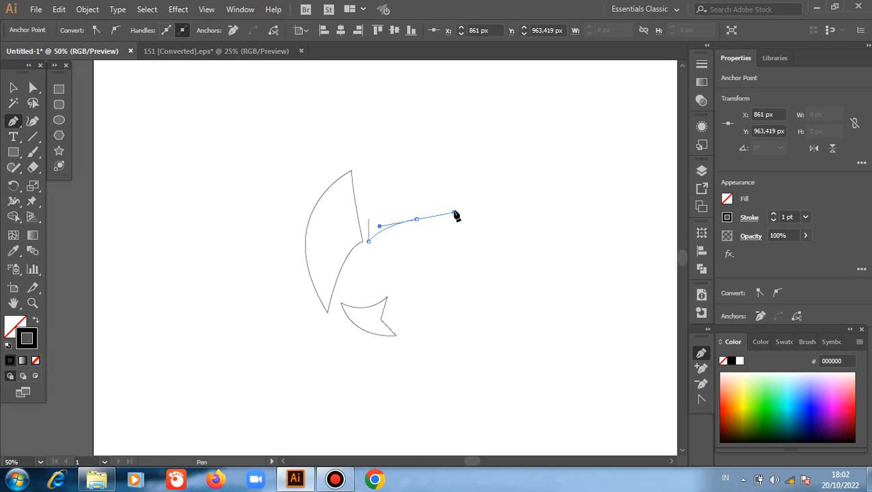
{"action": "left_click", "coordinate": [416, 222]}
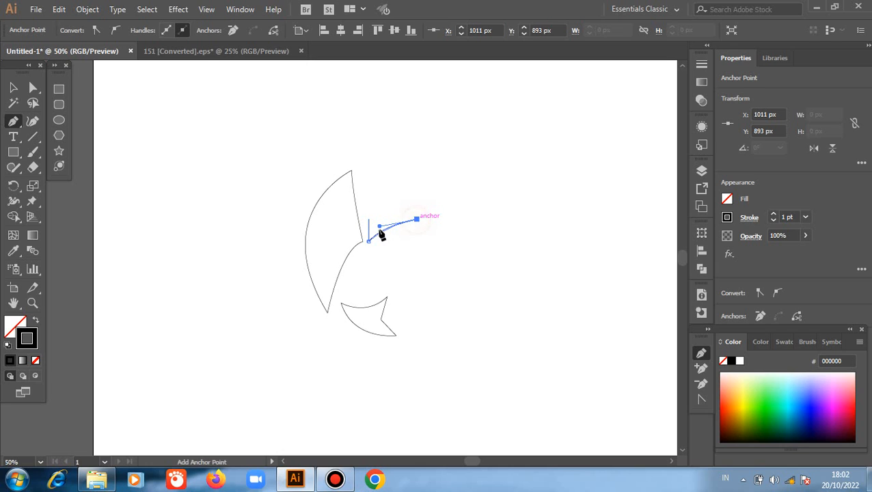
{"action": "left_click", "coordinate": [370, 220]}
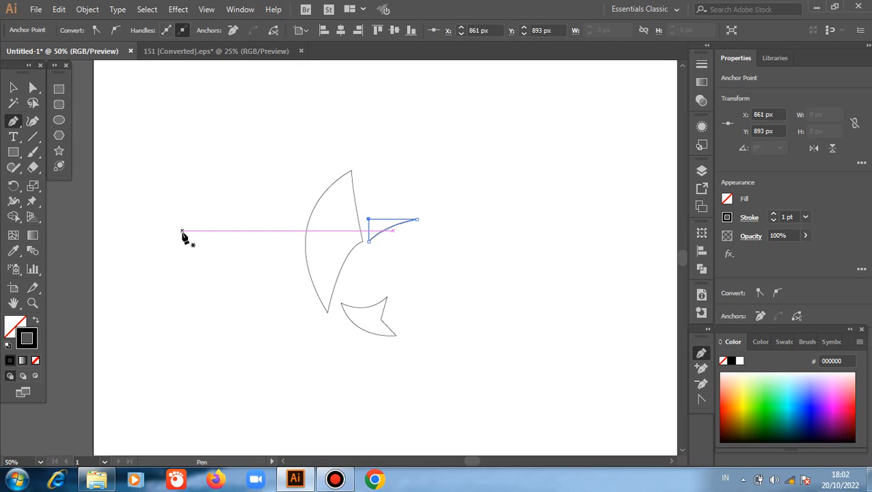
{"action": "key", "text": "alt"}
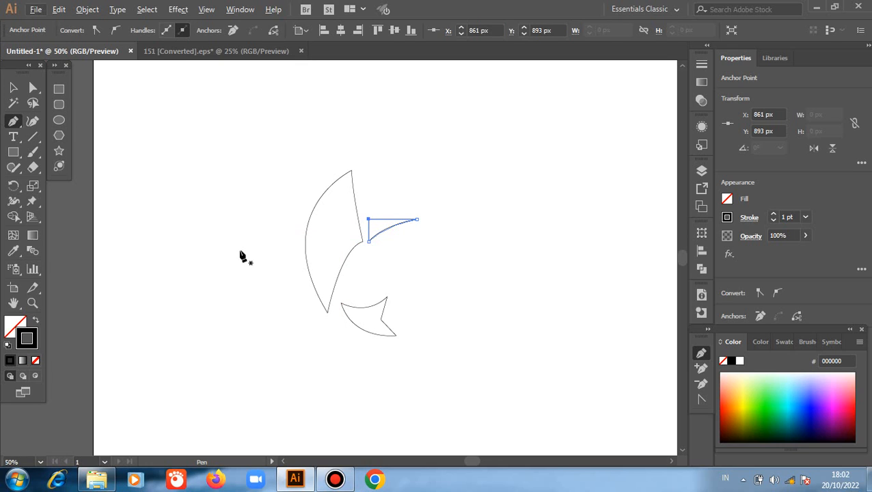
{"action": "left_click", "coordinate": [14, 90]}
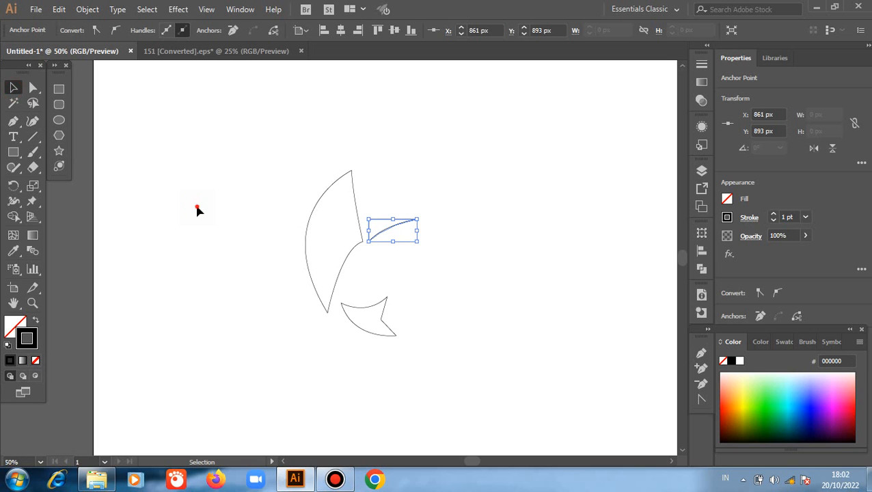
{"action": "left_click", "coordinate": [197, 211]}
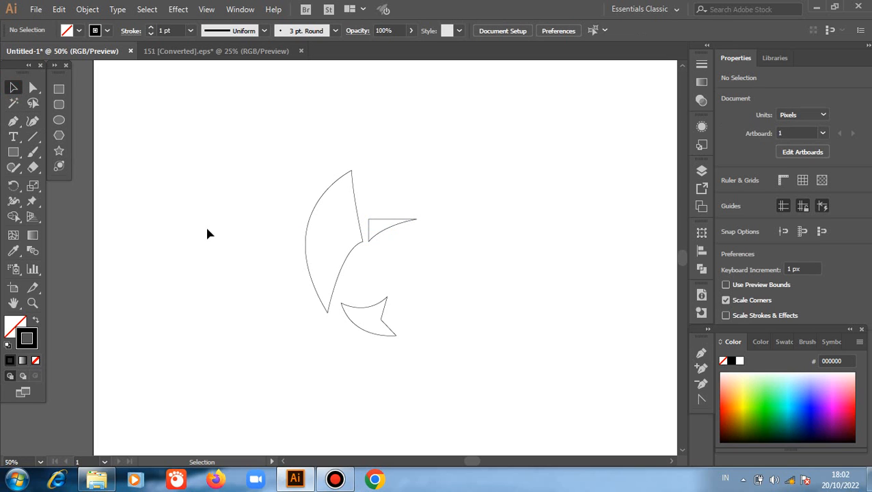
Show the rulers and place a vertical guide at X 903 px through the two small shapes.
{"action": "right_click", "coordinate": [207, 226]}
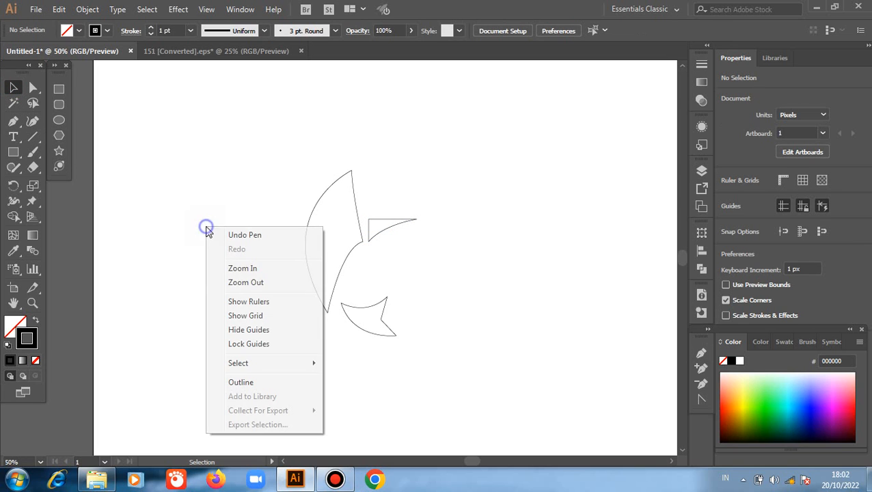
{"action": "left_click", "coordinate": [241, 302]}
{"action": "left_click_drag", "start_coordinate": [5, 425], "coordinate": [383, 358]}
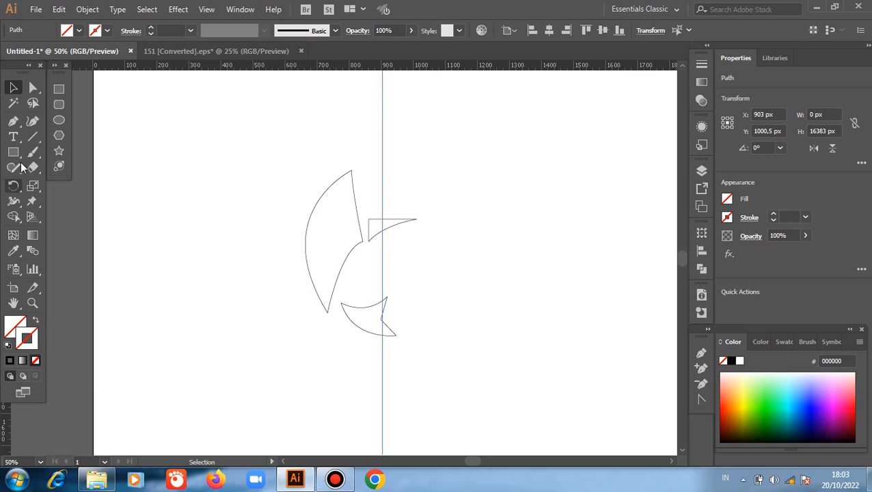
Draw a closed half-arch above the three-cornered shape with a black stroke, a guide-aligned edge about 149 px tall, a 42 px base and a curved outer side.
{"action": "left_click", "coordinate": [13, 120]}
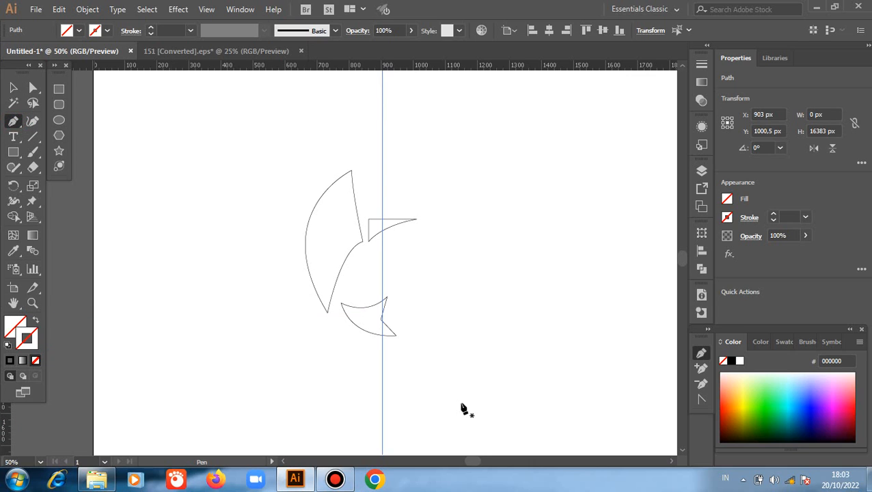
{"action": "left_click", "coordinate": [731, 362]}
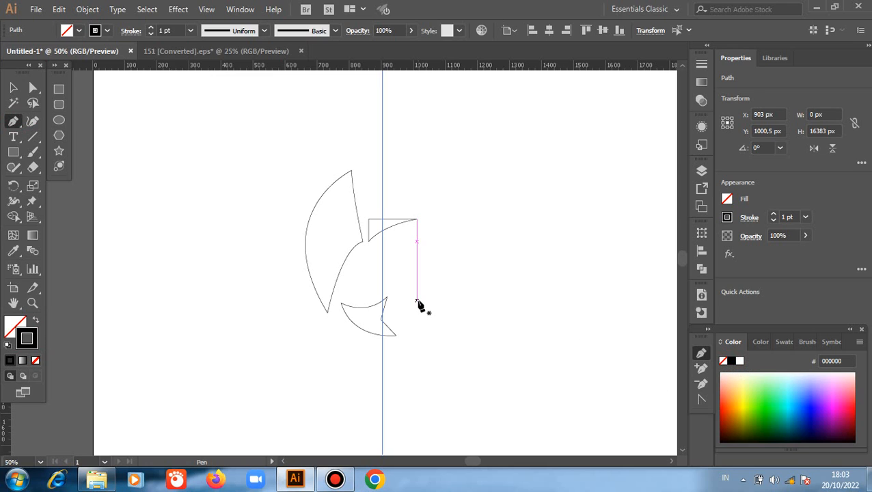
{"action": "scroll", "coordinate": [403, 229], "scroll_direction": "up", "scroll_amount": 3}
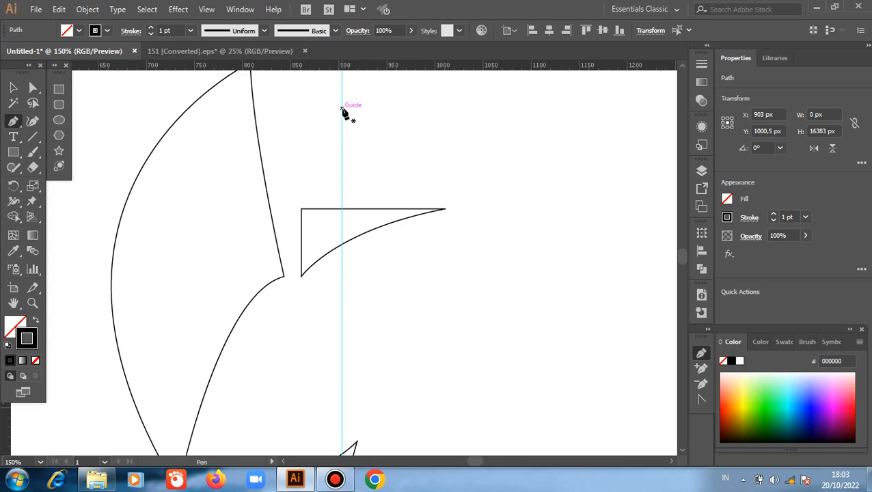
{"action": "scroll", "coordinate": [343, 111], "scroll_direction": "up", "scroll_amount": 1}
{"action": "scroll", "coordinate": [343, 112], "scroll_direction": "up", "scroll_amount": 1}
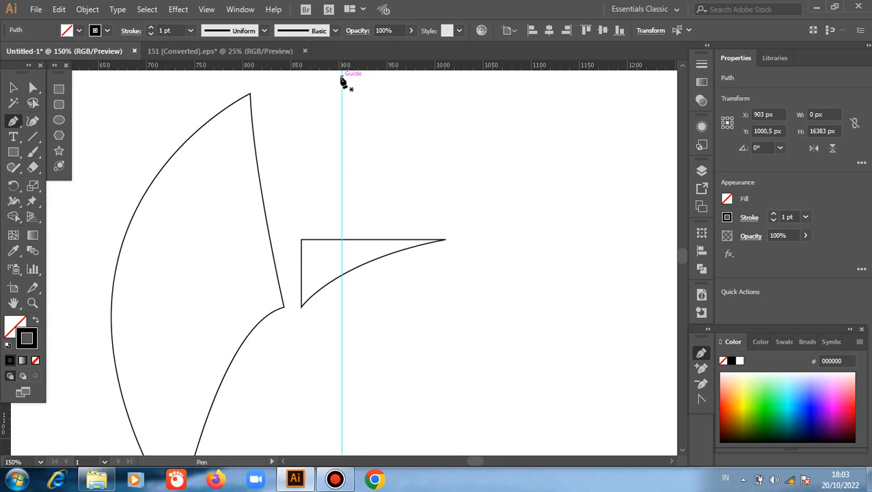
{"action": "scroll", "coordinate": [343, 81], "scroll_direction": "up", "scroll_amount": 1}
{"action": "left_click", "coordinate": [341, 88]}
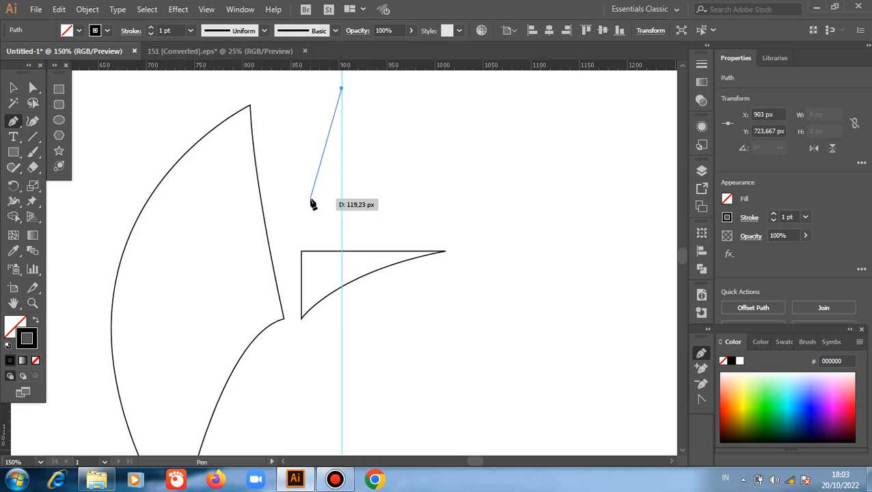
{"action": "left_click", "coordinate": [341, 232]}
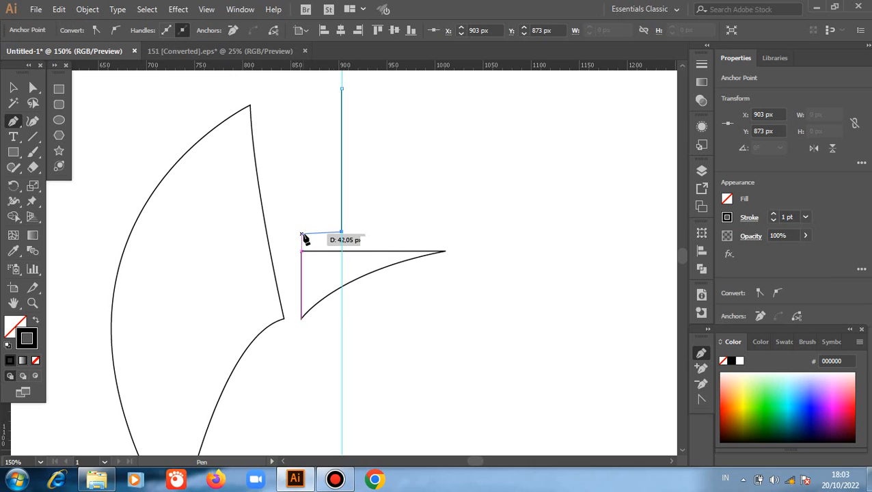
{"action": "left_click", "coordinate": [301, 231]}
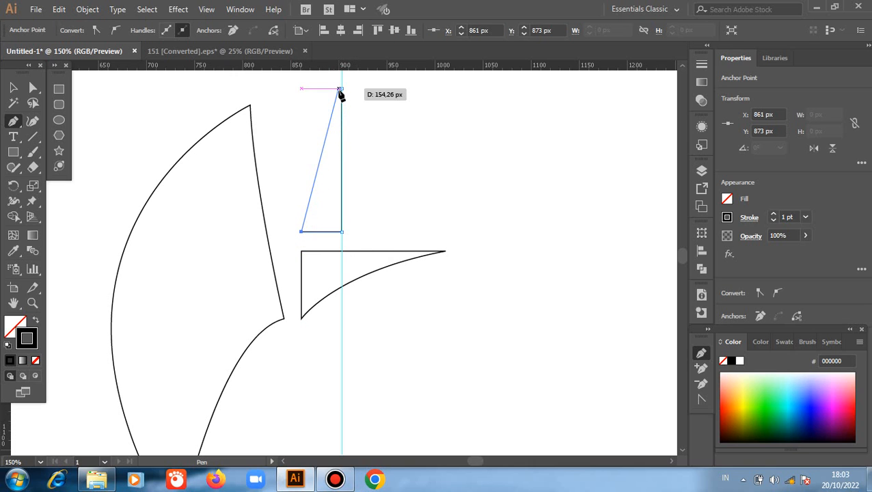
{"action": "mouse_move", "coordinate": [341, 88]}
{"action": "left_mouse_down"}
{"action": "mouse_move", "coordinate": [374, 80]}
{"action": "mouse_move", "coordinate": [387, 127]}
{"action": "left_mouse_up"}
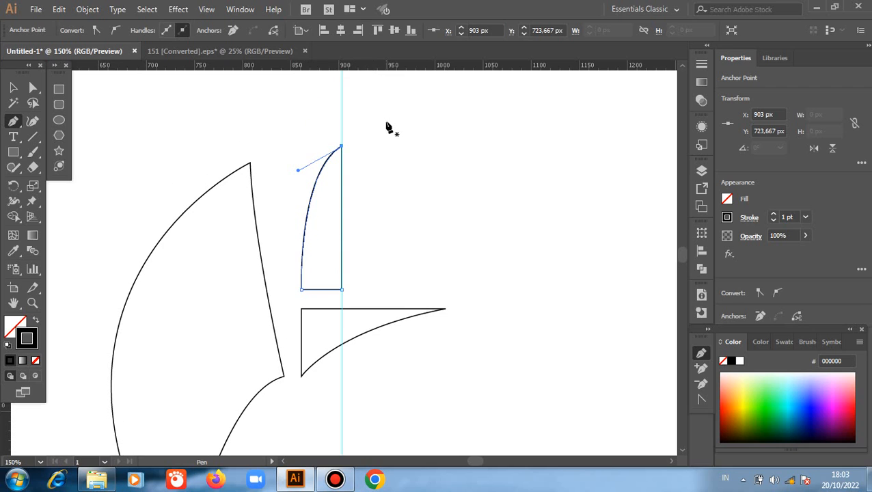
Reflect a copy of the half-arch across the vertical axis at its straight edge on the guide.
{"action": "key", "text": "v"}
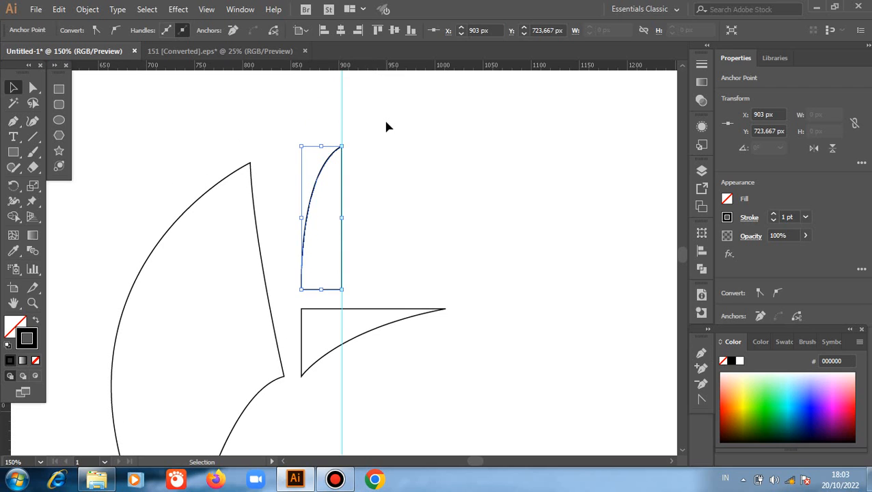
{"action": "left_click", "coordinate": [314, 208]}
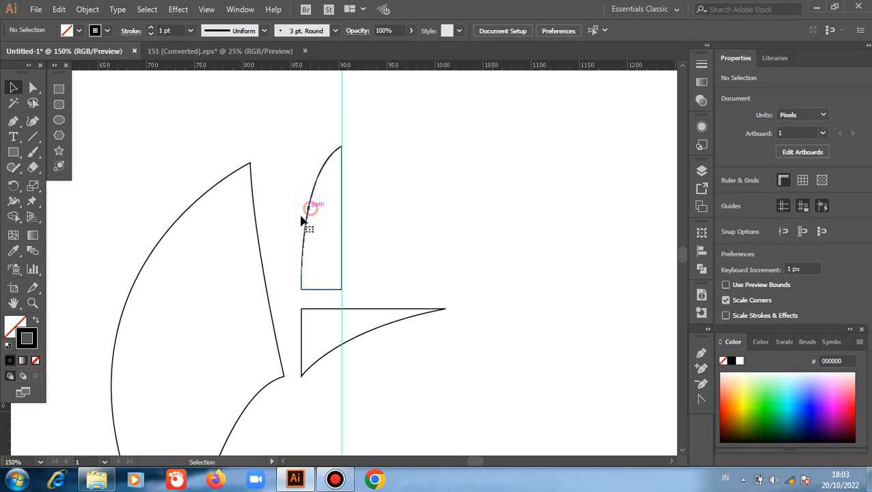
{"action": "left_click", "coordinate": [302, 228]}
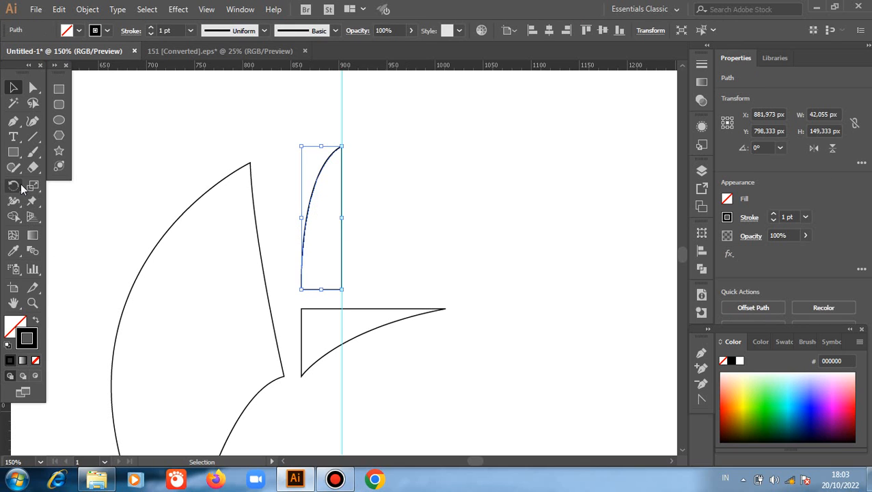
{"action": "left_click_drag", "start_coordinate": [13, 185], "coordinate": [60, 201]}
{"action": "left_click", "coordinate": [341, 207], "text": "alt"}
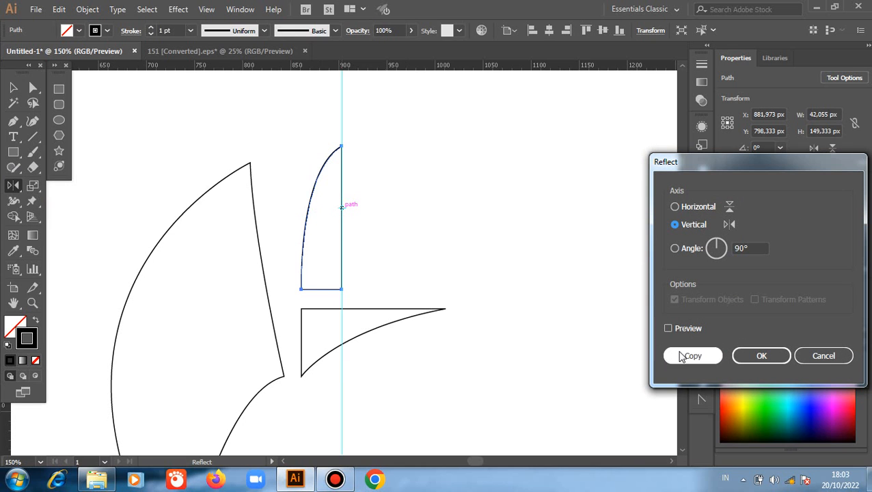
{"action": "left_click", "coordinate": [690, 356]}
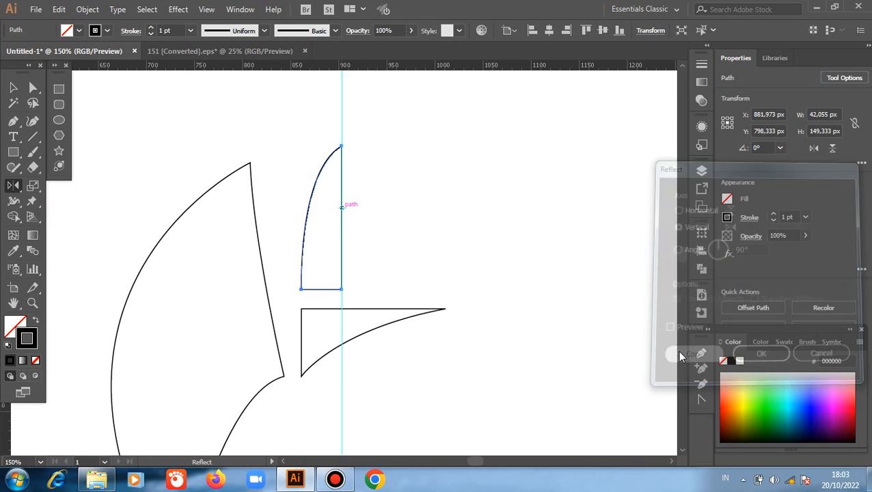
Move the vertical guide to X 913 px and unite the two arch halves into one shape.
{"action": "left_click", "coordinate": [14, 87]}
{"action": "left_click", "coordinate": [301, 106]}
{"action": "left_click_drag", "start_coordinate": [340, 103], "coordinate": [352, 109]}
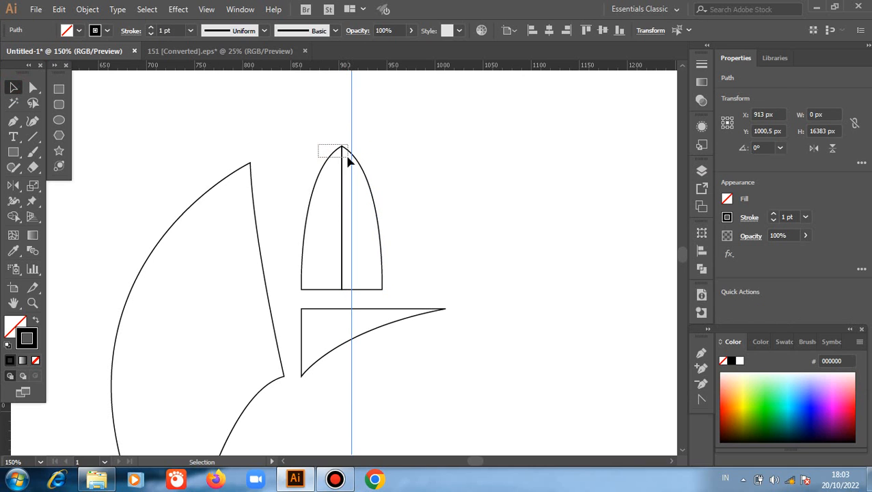
{"action": "left_click_drag", "start_coordinate": [347, 156], "coordinate": [351, 158]}
{"action": "left_click", "coordinate": [701, 268]}
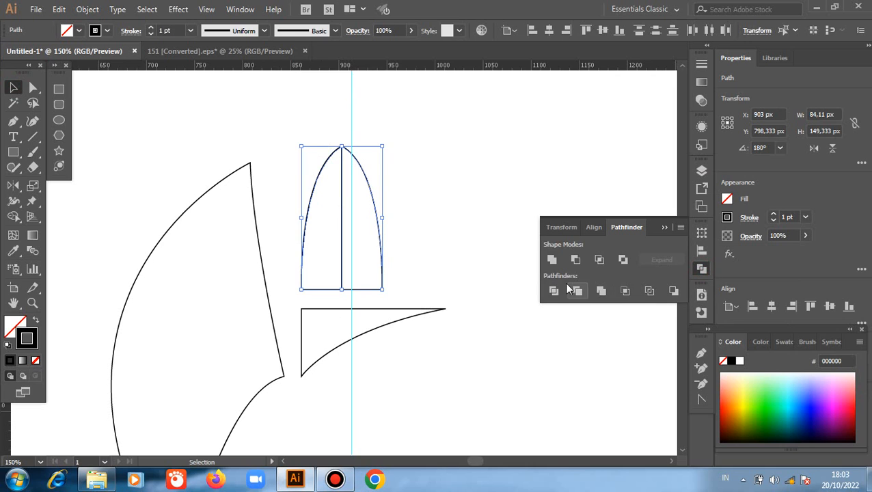
{"action": "left_click", "coordinate": [551, 259]}
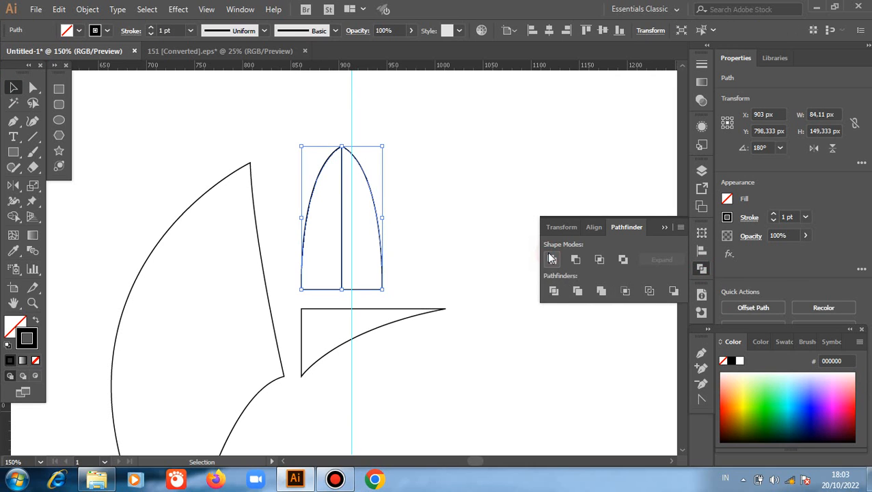
Move the vertical guide clear of the shapes and delete it.
{"action": "left_click", "coordinate": [432, 179]}
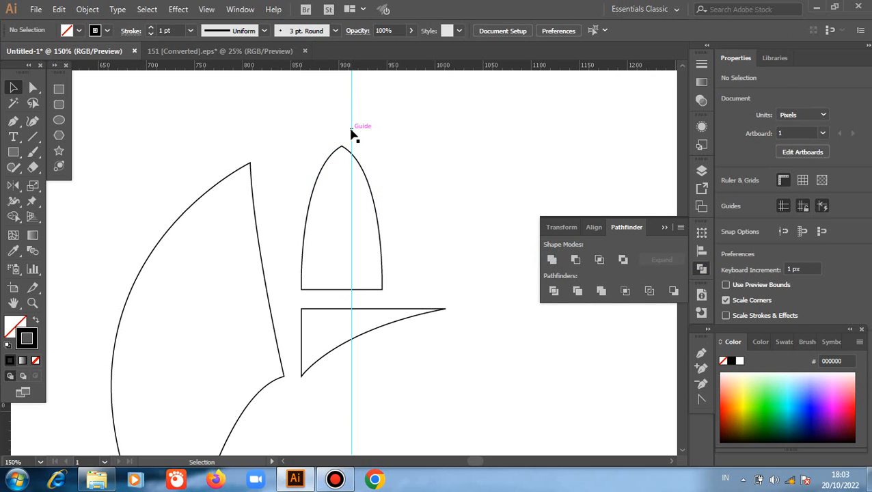
{"action": "left_click_drag", "start_coordinate": [353, 135], "coordinate": [462, 143]}
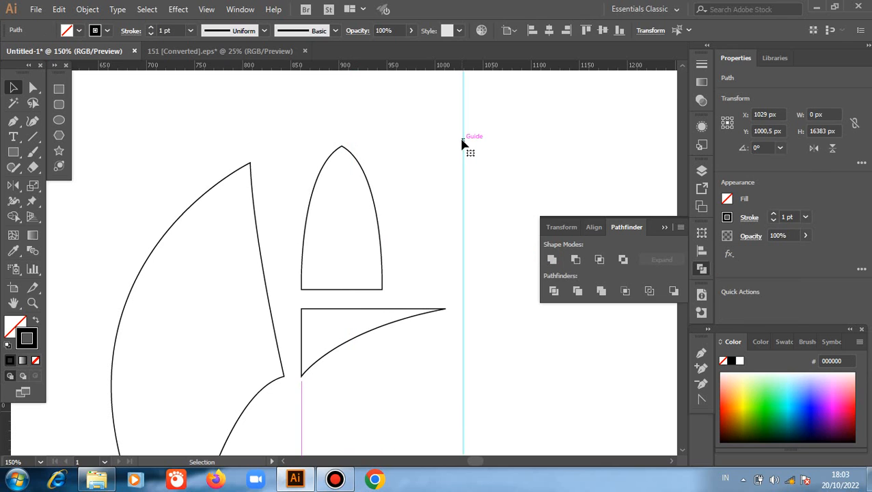
{"action": "key", "text": "Delete"}
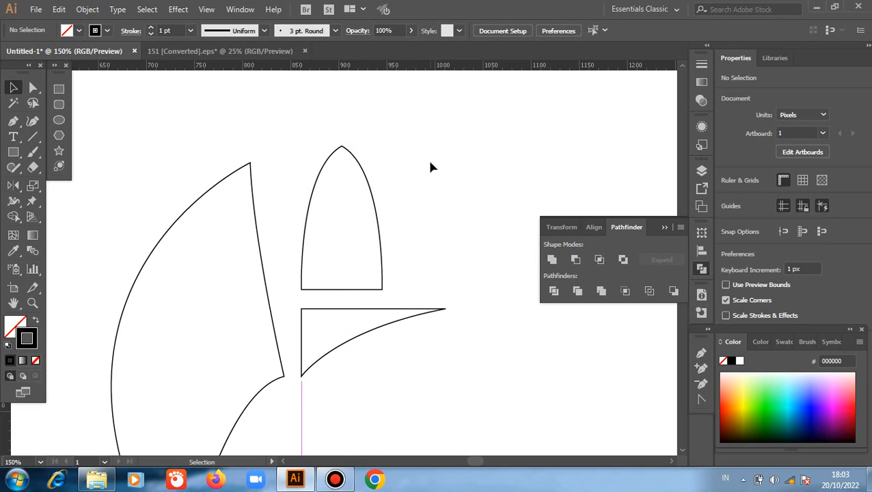
Move the crescent's upper tip to X 843 px, Y 727 px and bend its inner edge inward with the tip's handle.
{"action": "left_click", "coordinate": [32, 87]}
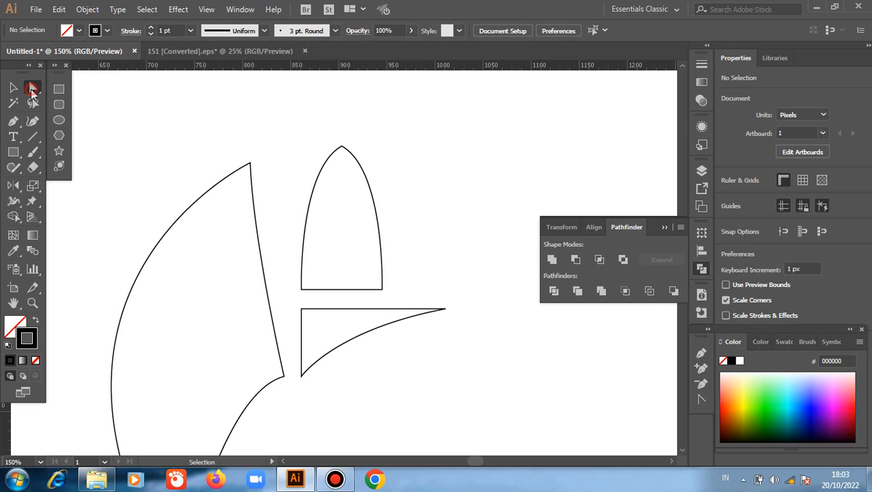
{"action": "left_click_drag", "start_coordinate": [250, 164], "coordinate": [283, 150]}
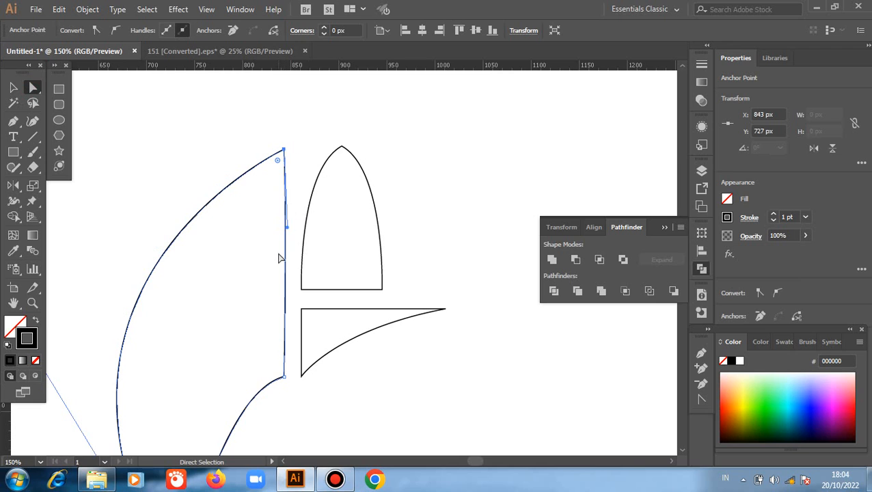
{"action": "left_click", "coordinate": [284, 378]}
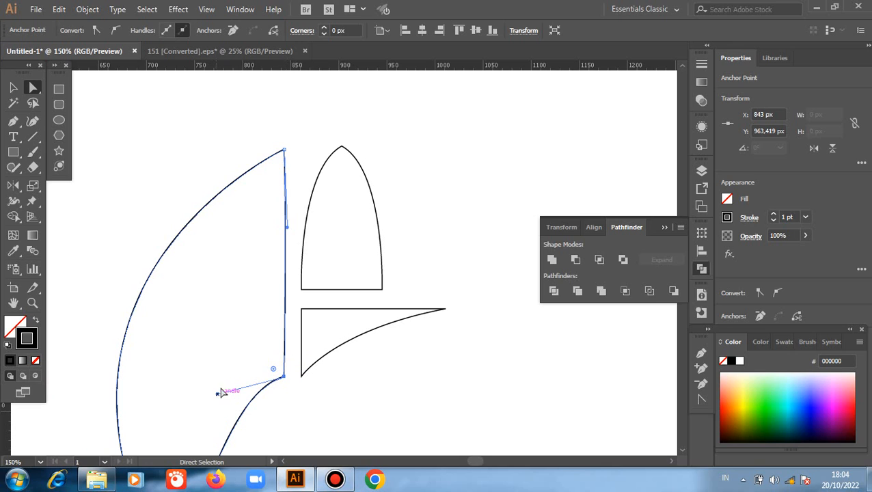
{"action": "left_click_drag", "start_coordinate": [287, 230], "coordinate": [261, 268]}
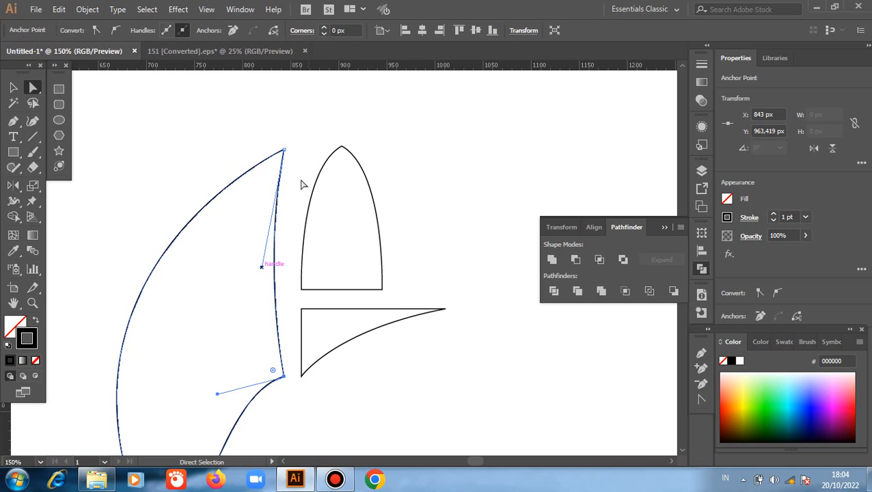
Refine the crescent's upper tip to about X 867 px, Y 718 px and adjust its handle so the inner edge follows the arch.
{"action": "left_click_drag", "start_coordinate": [287, 153], "coordinate": [299, 152]}
{"action": "left_click_drag", "start_coordinate": [274, 267], "coordinate": [268, 263]}
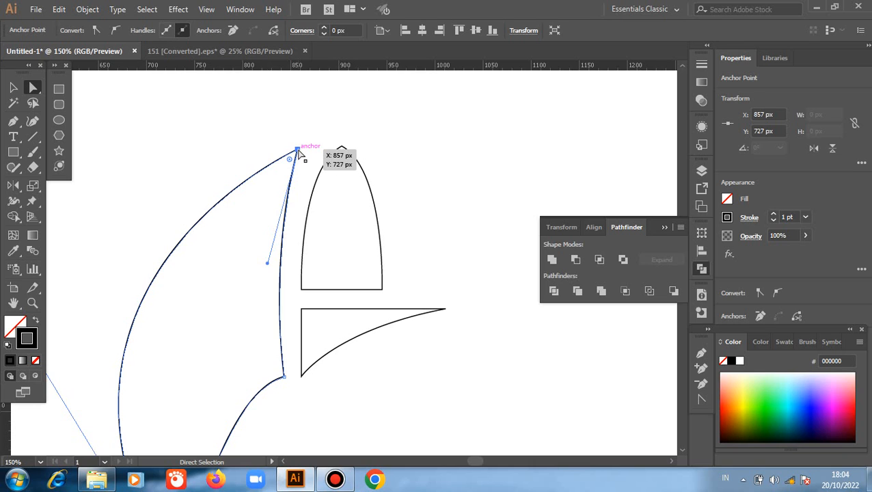
{"action": "left_click_drag", "start_coordinate": [298, 149], "coordinate": [308, 135]}
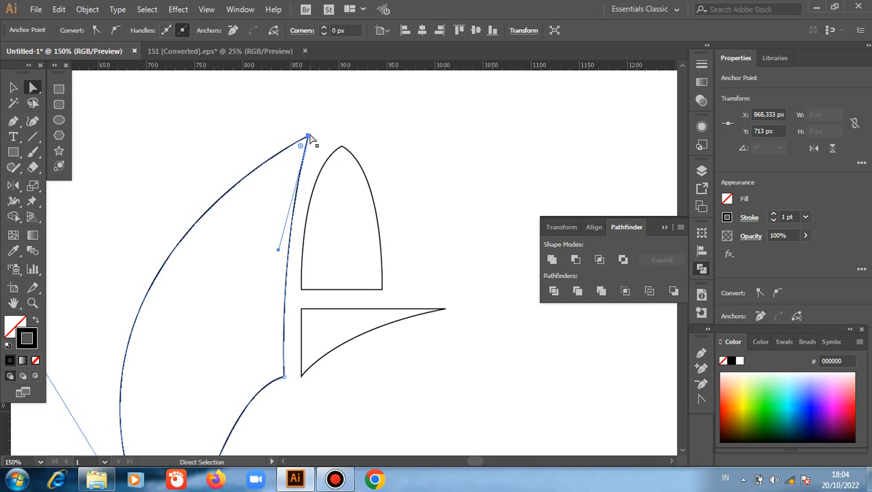
{"action": "left_click_drag", "start_coordinate": [308, 140], "coordinate": [427, 169]}
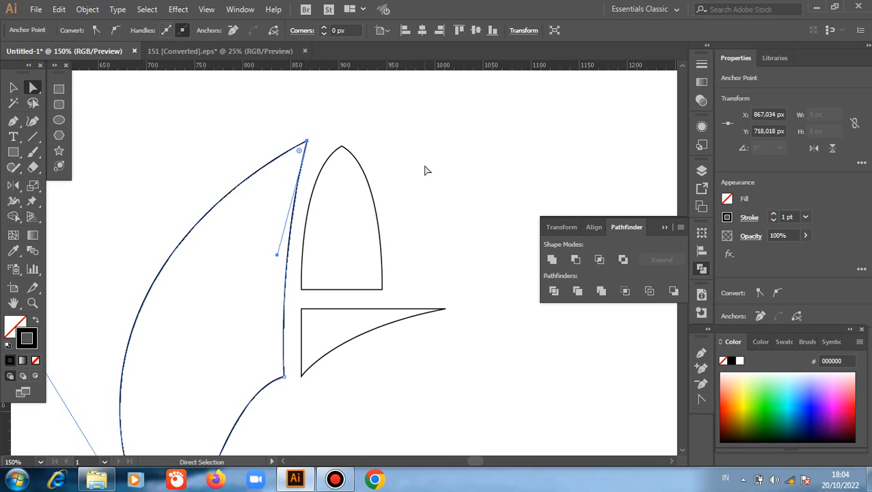
{"action": "left_click", "coordinate": [427, 170]}
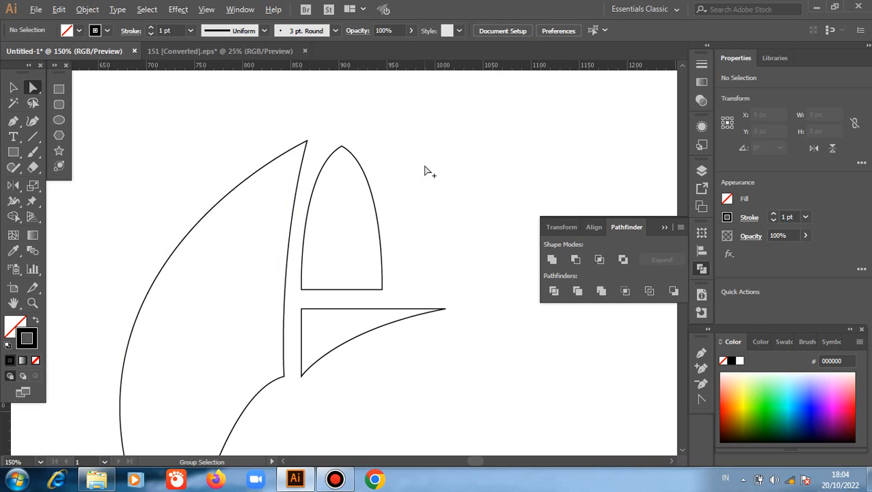
Raise the lower corner of the three-cornered shape slightly, keeping its left edge vertical.
{"action": "scroll", "coordinate": [424, 171], "scroll_direction": "down", "scroll_amount": 1}
{"action": "scroll", "coordinate": [425, 171], "scroll_direction": "down", "scroll_amount": 2}
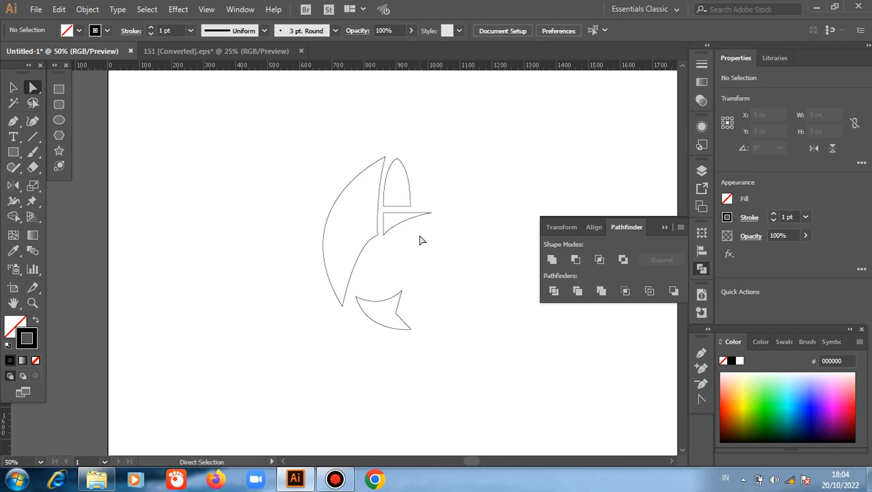
{"action": "scroll", "coordinate": [424, 217], "scroll_direction": "up", "scroll_amount": 1}
{"action": "scroll", "coordinate": [424, 217], "scroll_direction": "down", "scroll_amount": 2}
{"action": "scroll", "coordinate": [424, 217], "scroll_direction": "up", "scroll_amount": 2}
{"action": "scroll", "coordinate": [423, 215], "scroll_direction": "up", "scroll_amount": 2}
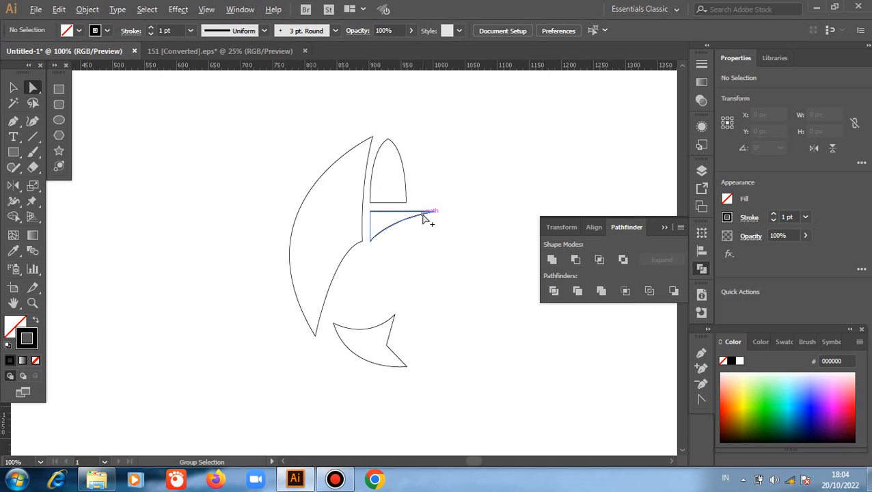
{"action": "scroll", "coordinate": [424, 216], "scroll_direction": "down", "scroll_amount": 2}
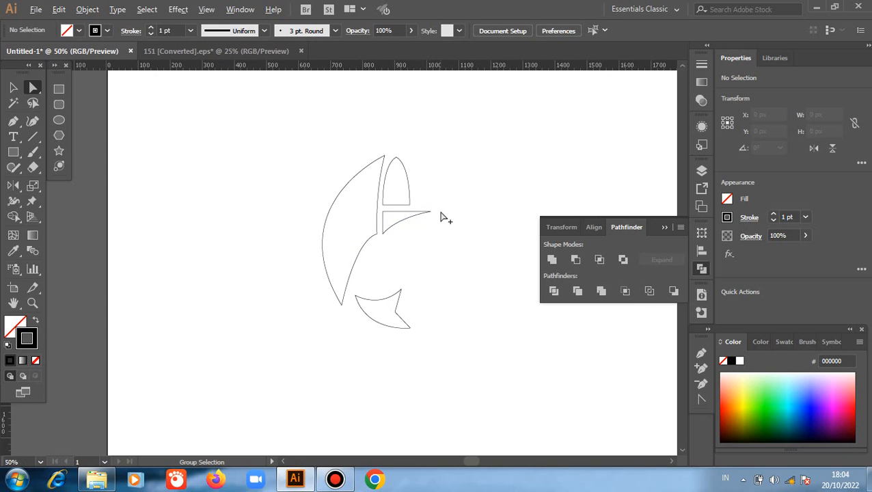
{"action": "scroll", "coordinate": [441, 218], "scroll_direction": "up", "scroll_amount": 3}
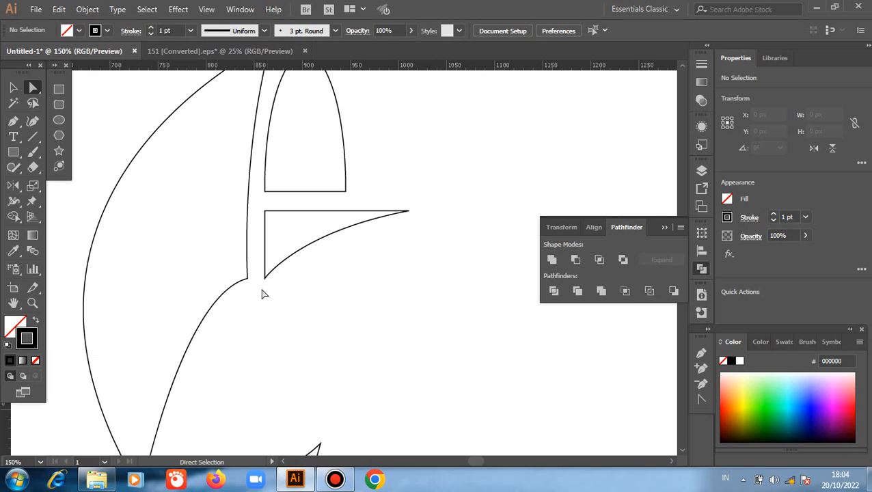
{"action": "left_click_drag", "start_coordinate": [265, 278], "coordinate": [264, 272]}
{"action": "left_click", "coordinate": [368, 276]}
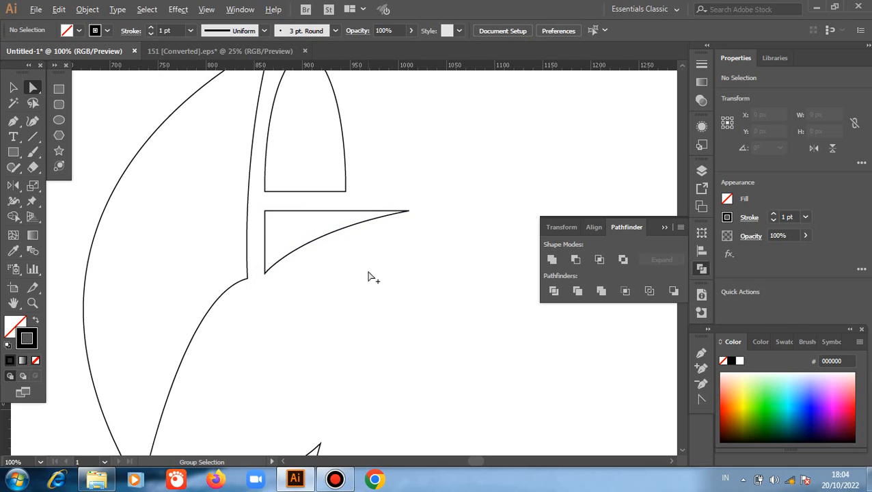
Draw a closed triangle with an inward-curved right edge beside the crescent using the Pen tool, about 103 px wide and 178 px high.
{"action": "scroll", "coordinate": [367, 277], "scroll_direction": "down", "scroll_amount": 2}
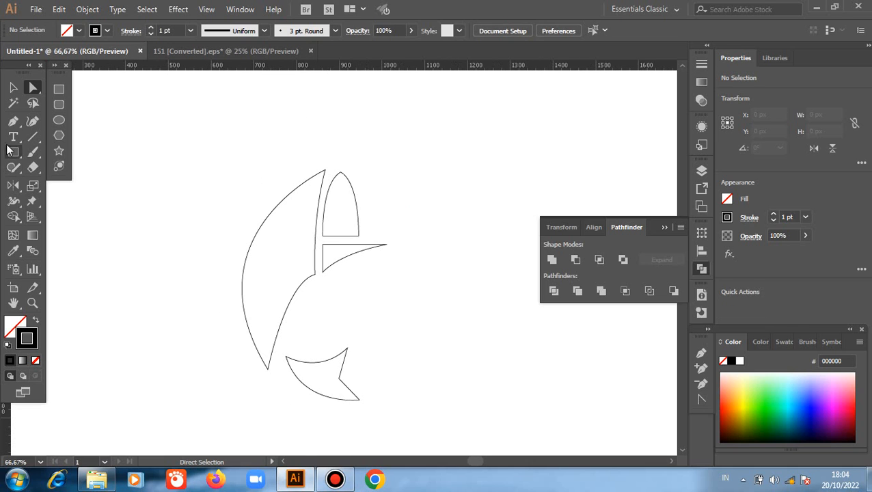
{"action": "left_click", "coordinate": [12, 122]}
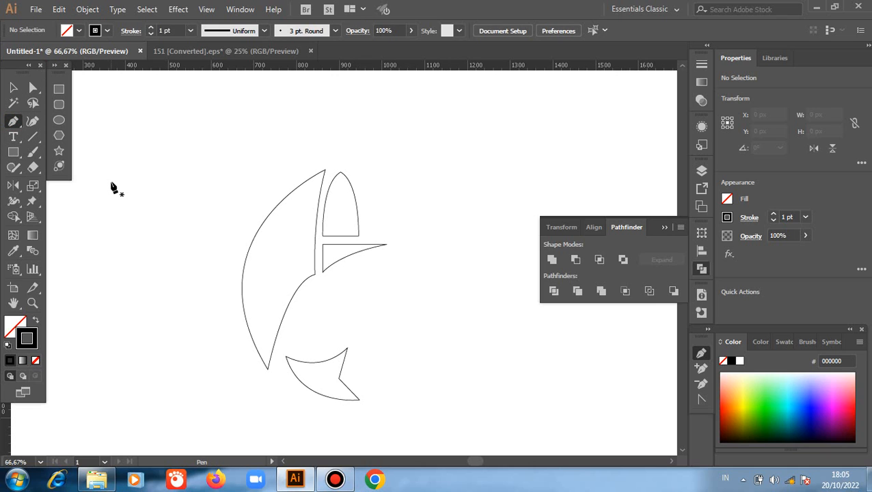
{"action": "left_click_drag", "start_coordinate": [186, 254], "coordinate": [196, 251]}
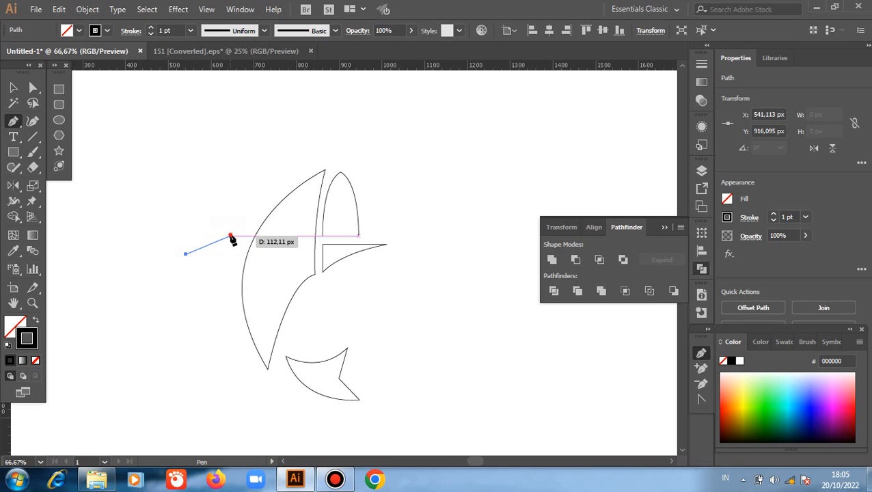
{"action": "left_click", "coordinate": [231, 236]}
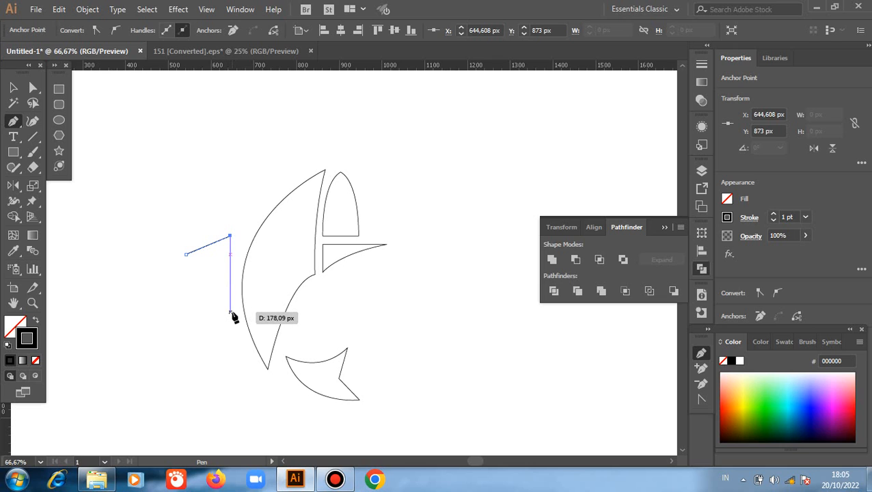
{"action": "left_click_drag", "start_coordinate": [231, 312], "coordinate": [255, 346]}
{"action": "left_click", "coordinate": [231, 312]}
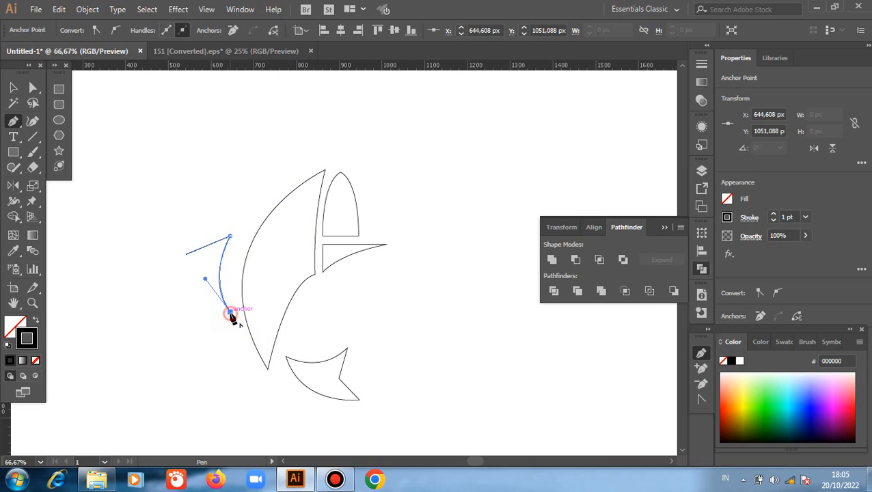
{"action": "left_click", "coordinate": [185, 255]}
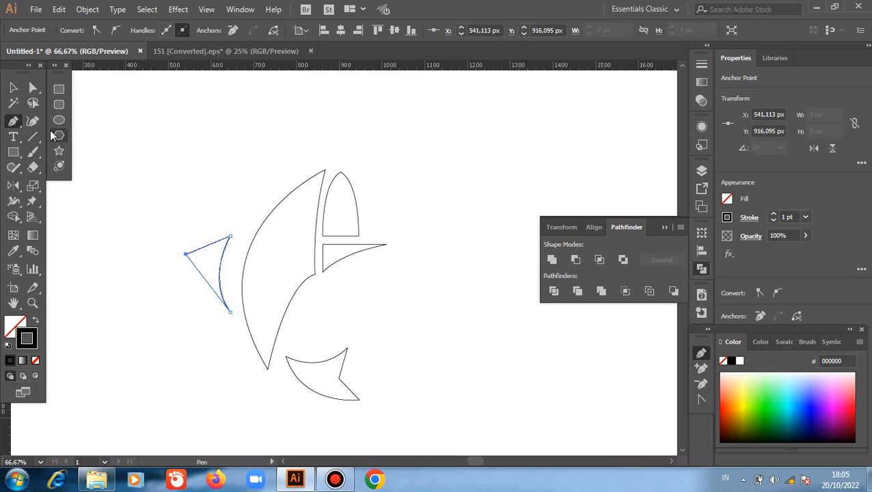
Move the new triangle horizontally about 28 px right, close to the crescent's outer edge.
{"action": "left_click", "coordinate": [13, 87]}
{"action": "left_click", "coordinate": [127, 165]}
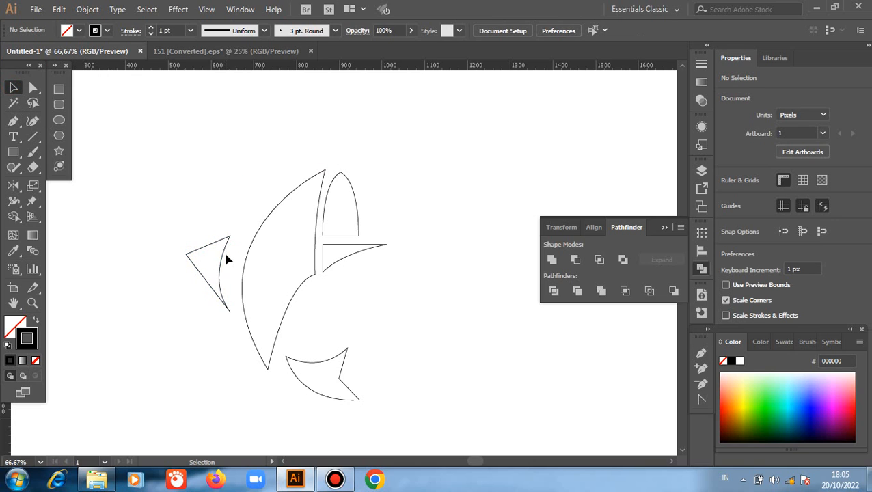
{"action": "left_click_drag", "start_coordinate": [225, 249], "coordinate": [204, 279]}
{"action": "left_click", "coordinate": [204, 279]}
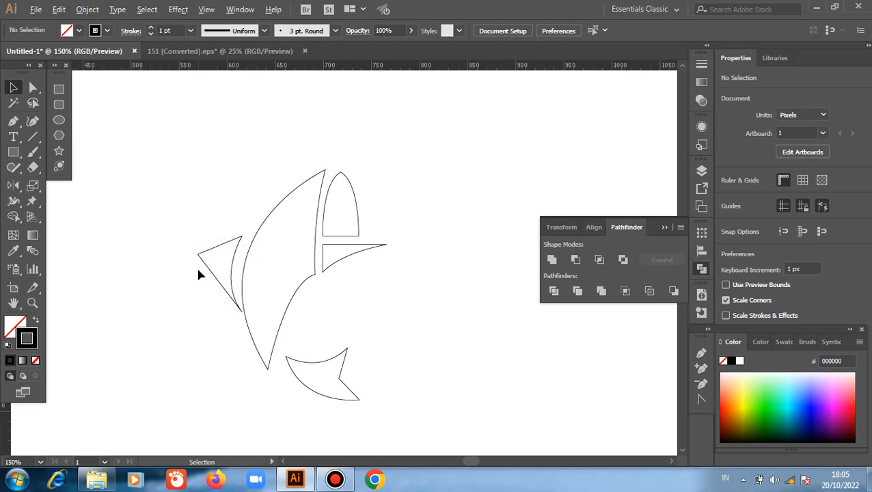
Adjust the triangle's curve handle and shift its upper corner slightly right and down so the curved edge follows the crescent.
{"action": "scroll", "coordinate": [234, 305], "scroll_direction": "up", "scroll_amount": 3}
{"action": "scroll", "coordinate": [234, 305], "scroll_direction": "up", "scroll_amount": 2}
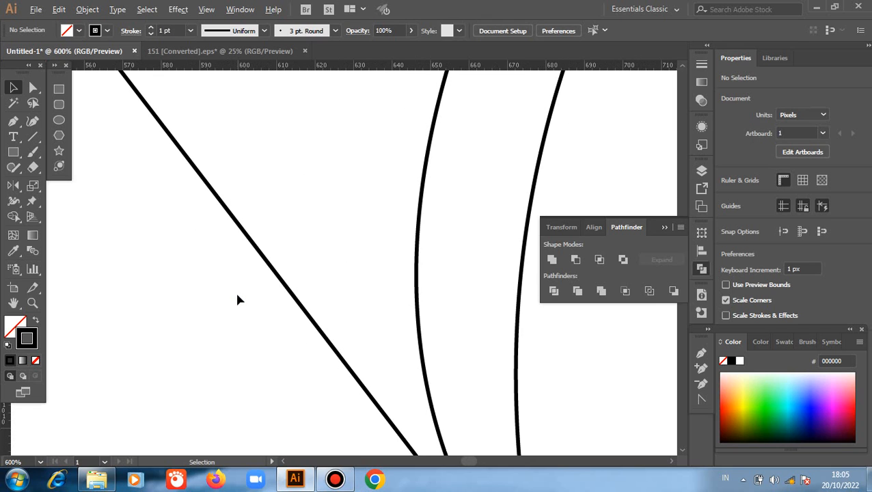
{"action": "scroll", "coordinate": [238, 300], "scroll_direction": "down", "scroll_amount": 2}
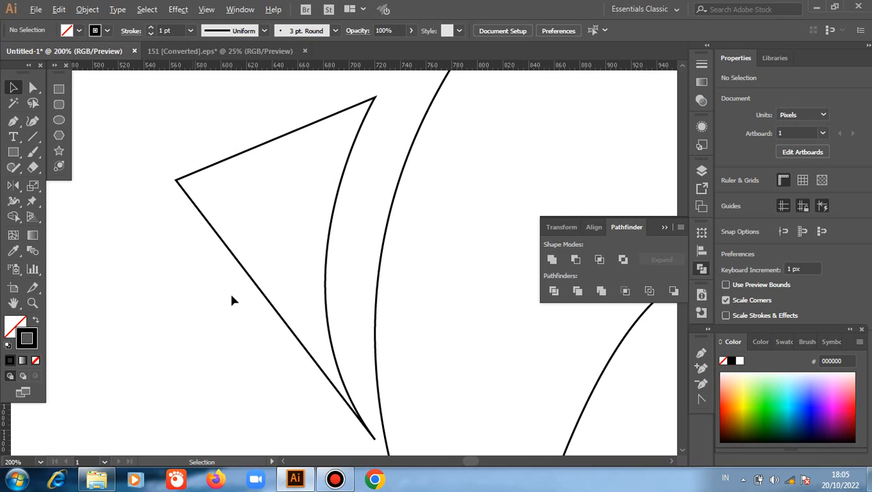
{"action": "scroll", "coordinate": [190, 299], "scroll_direction": "down", "scroll_amount": 1}
{"action": "left_click", "coordinate": [33, 87]}
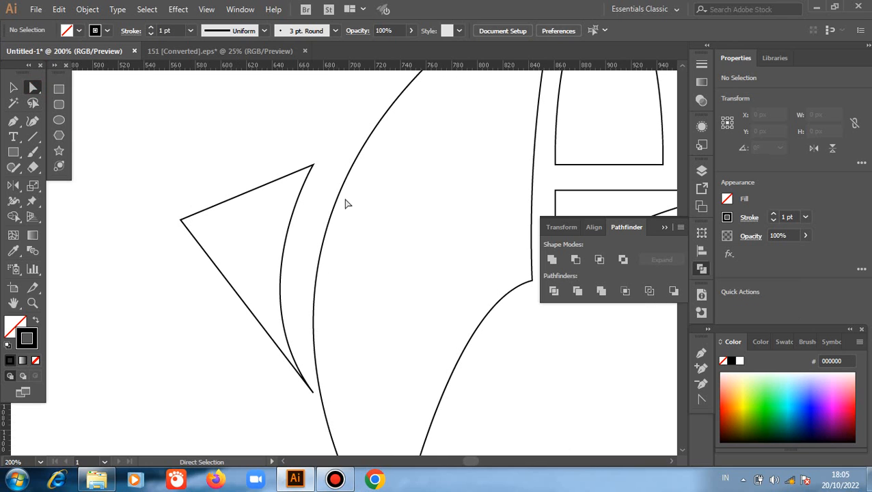
{"action": "left_click_drag", "start_coordinate": [314, 167], "coordinate": [314, 180]}
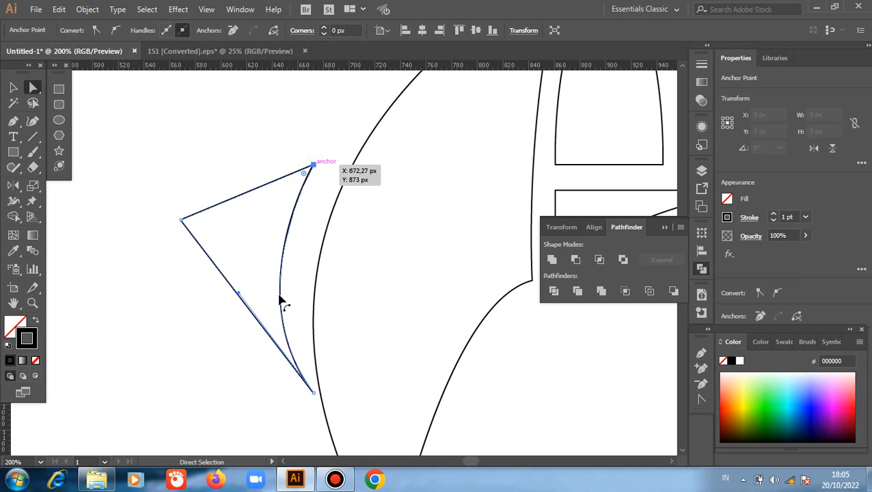
{"action": "left_click_drag", "start_coordinate": [238, 294], "coordinate": [262, 289]}
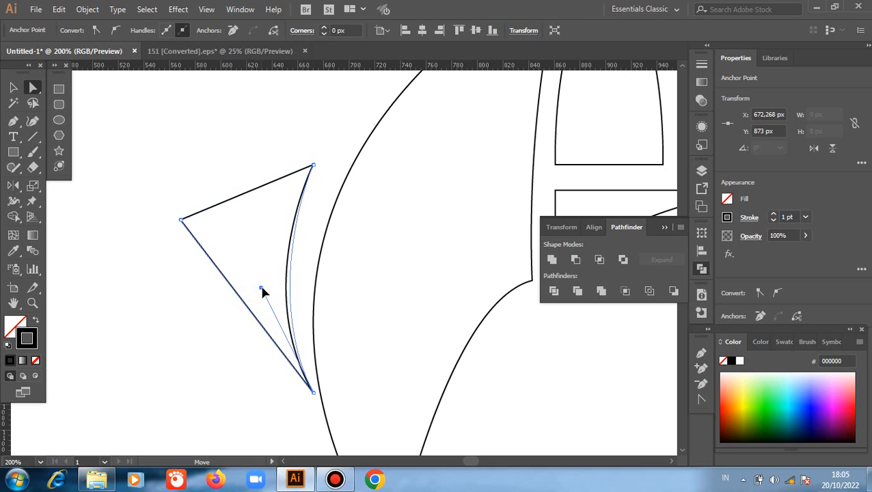
{"action": "left_click_drag", "start_coordinate": [314, 167], "coordinate": [326, 175]}
{"action": "left_click", "coordinate": [241, 147]}
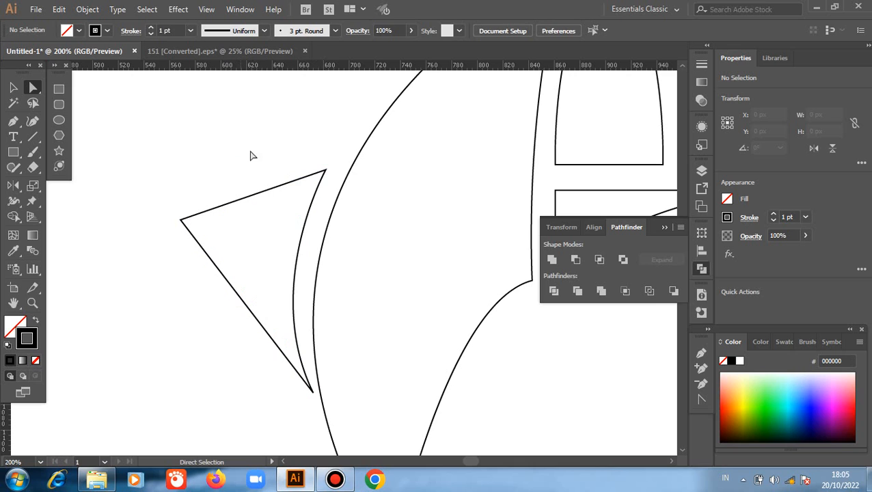
Move the triangle's lower corner to about X 668 px, Y 1051 px and adjust its handle to even the gap beside the crescent.
{"action": "key", "text": "alt"}
{"action": "scroll", "coordinate": [307, 177], "scroll_direction": "down", "scroll_amount": 1}
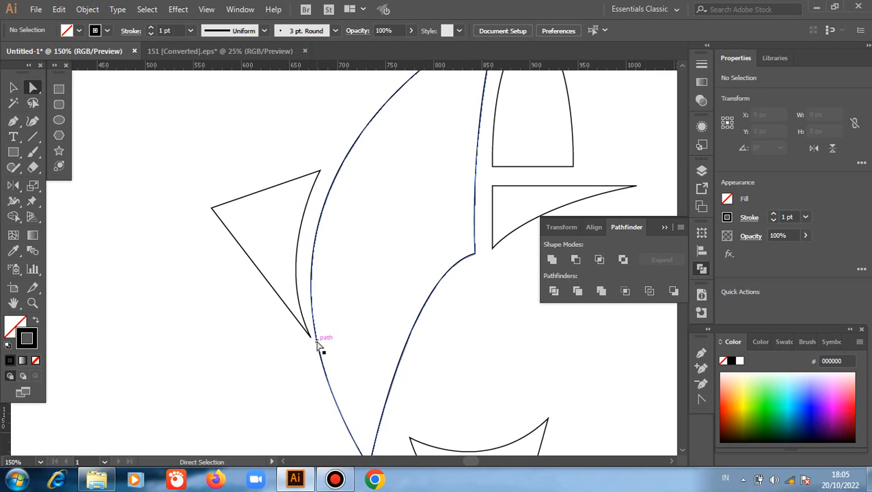
{"action": "left_click_drag", "start_coordinate": [311, 337], "coordinate": [307, 338]}
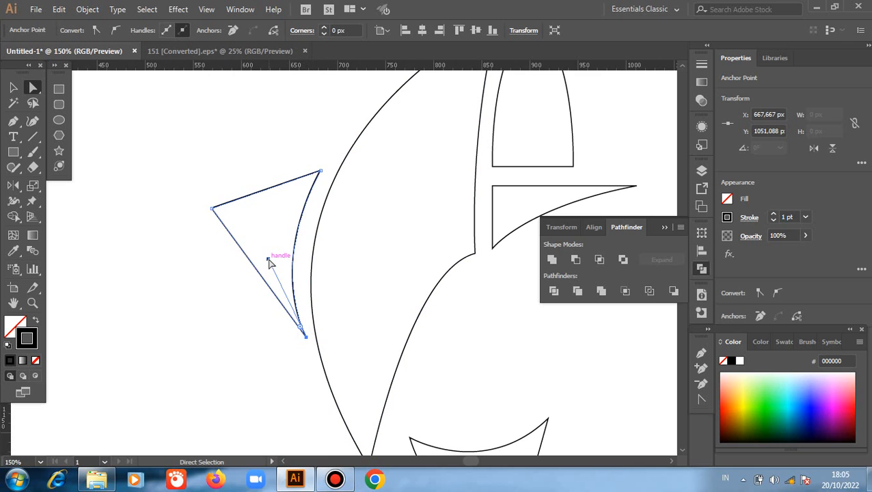
{"action": "left_click_drag", "start_coordinate": [268, 259], "coordinate": [273, 246]}
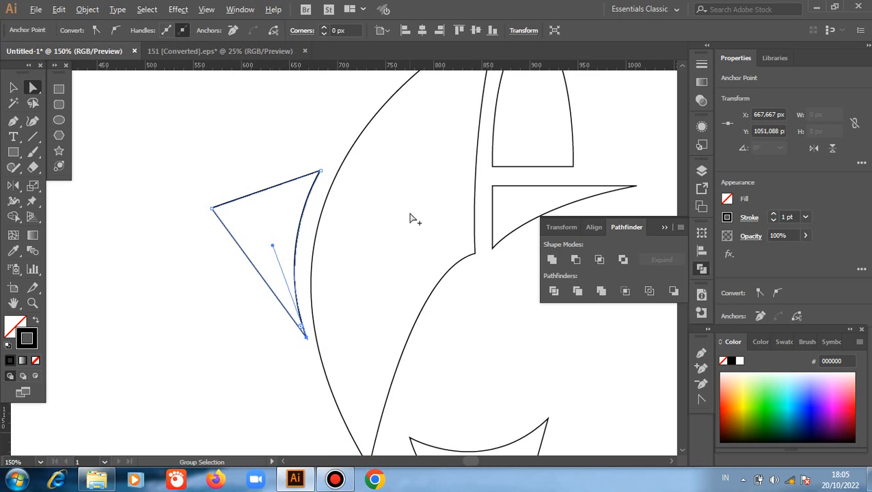
{"action": "left_click", "coordinate": [153, 202]}
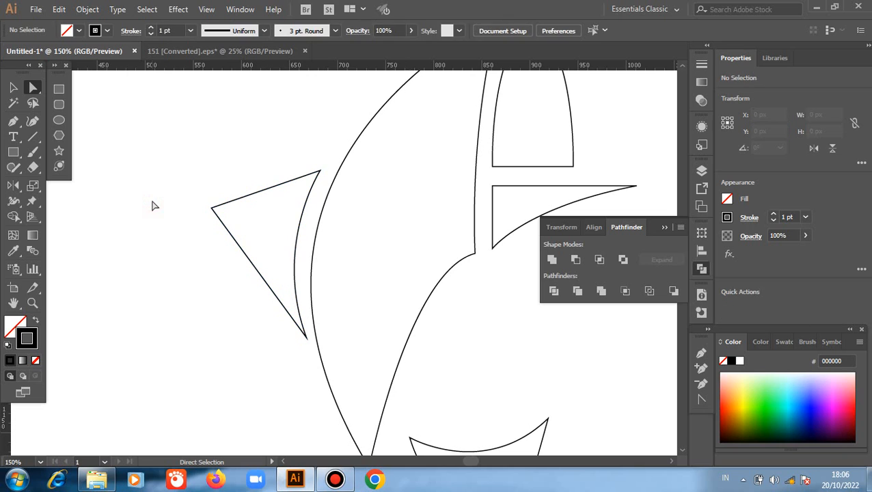
Draw a thin rectangle across the triangle and tilt it about 16° upward to the right.
{"action": "left_click", "coordinate": [59, 89]}
{"action": "left_click_drag", "start_coordinate": [200, 238], "coordinate": [323, 210]}
{"action": "key", "text": "v"}
{"action": "left_click", "coordinate": [214, 287]}
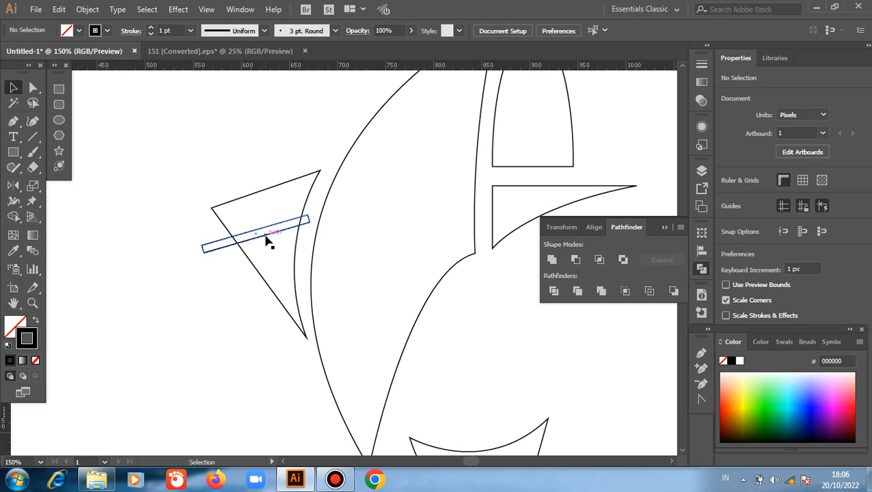
Move the thin bar just below the triangle's top edge and rotate it to 18.16° so it runs parallel to that edge.
{"action": "left_click_drag", "start_coordinate": [267, 235], "coordinate": [296, 214]}
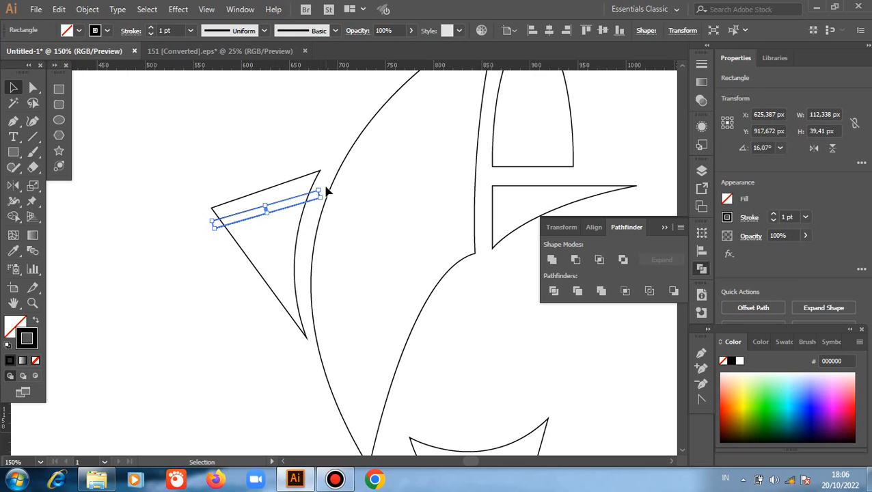
{"action": "left_click_drag", "start_coordinate": [322, 185], "coordinate": [318, 185]}
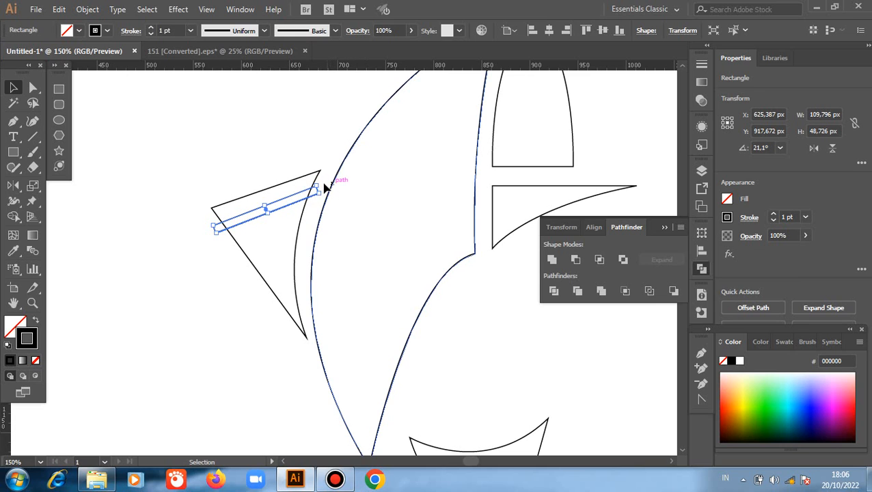
{"action": "left_click_drag", "start_coordinate": [318, 184], "coordinate": [321, 186]}
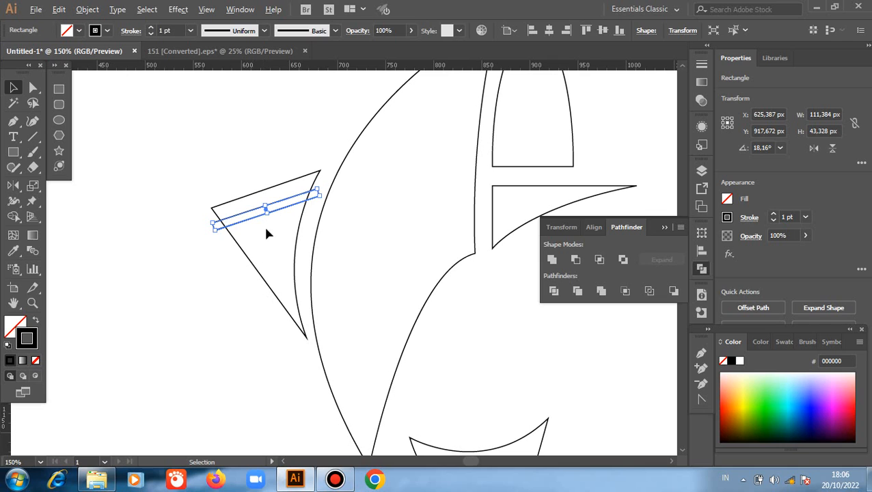
Copy the bar 21.66 px straight down and repeat the copy until six evenly spaced bars cover the triangle.
{"action": "left_click_drag", "start_coordinate": [258, 221], "coordinate": [263, 242]}
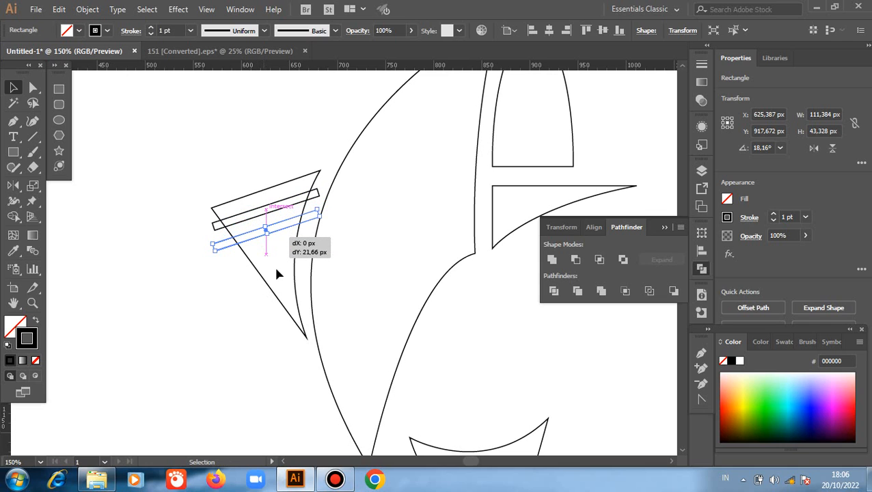
{"action": "key", "text": "ctrl+d"}
{"action": "key", "text": "ctrl+d"}
{"action": "key", "text": "ctrl+d"}
{"action": "key", "text": "ctrl+d"}
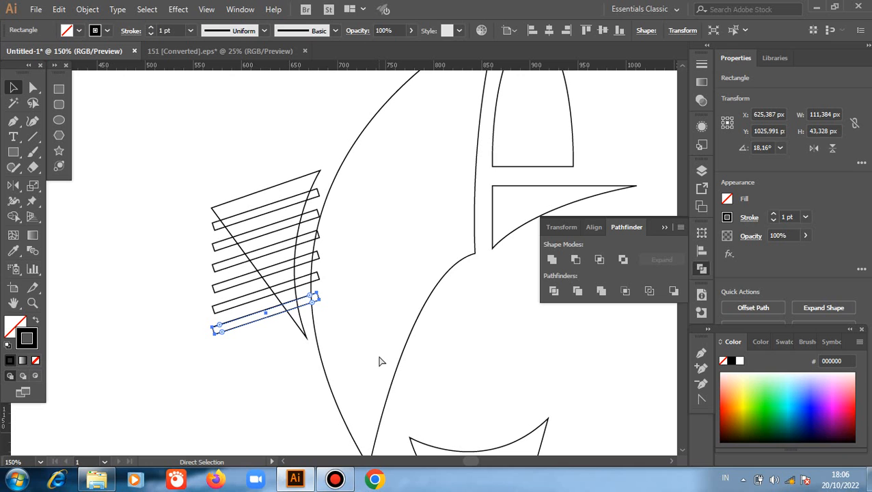
{"action": "key", "text": "ctrl+s"}
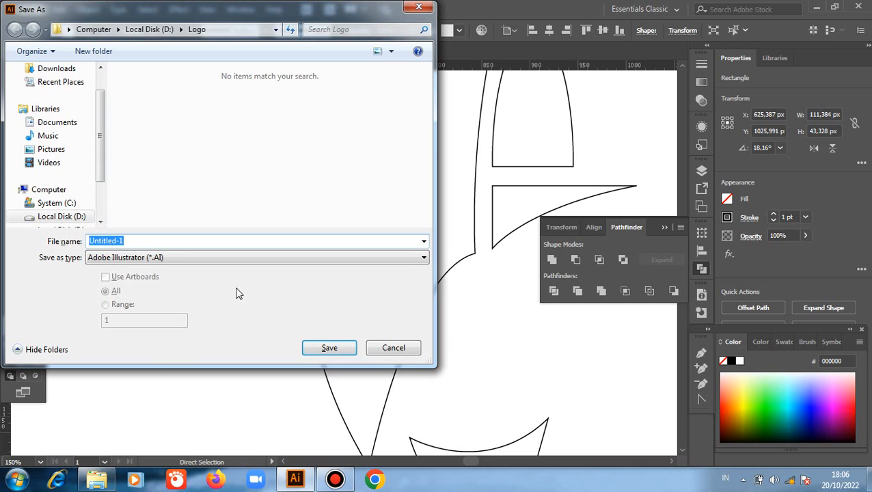
{"action": "left_click", "coordinate": [419, 7]}
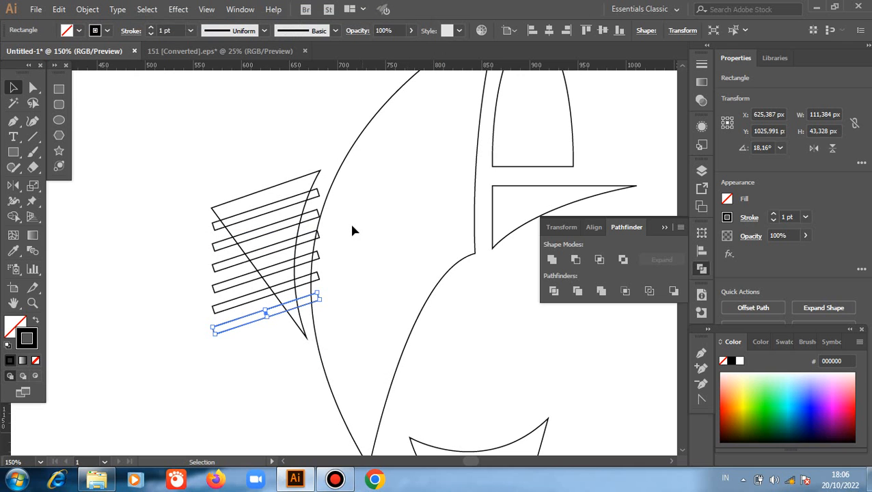
Select the triangle with all its bars and remove the bar parts outside the triangle on both sides with Shape Builder.
{"action": "left_click", "coordinate": [272, 364]}
{"action": "left_click_drag", "start_coordinate": [164, 154], "coordinate": [303, 344]}
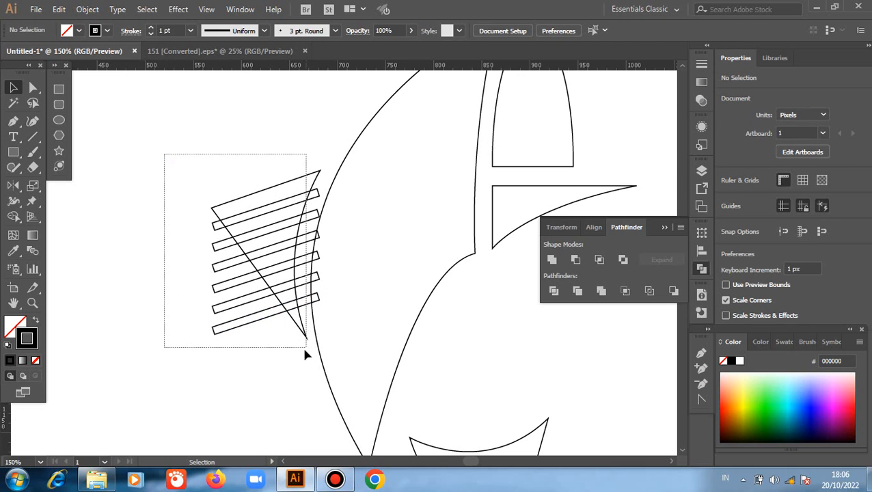
{"action": "left_click", "coordinate": [14, 216]}
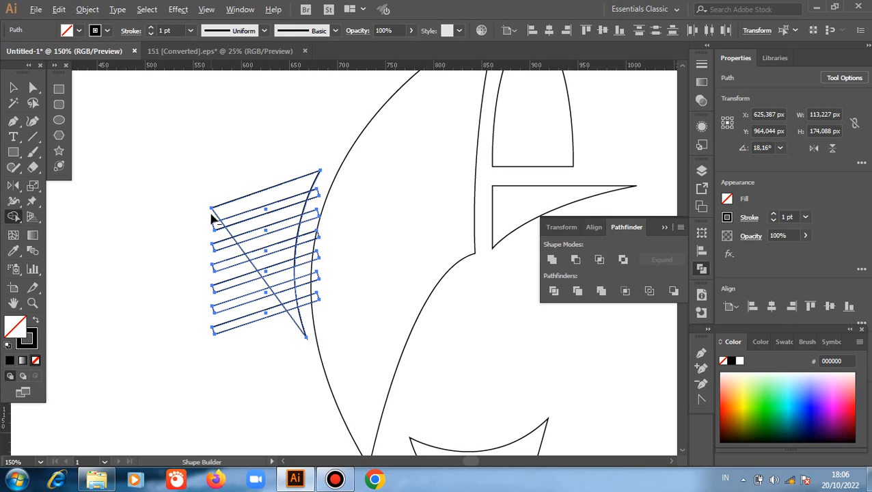
{"action": "mouse_move", "coordinate": [212, 218]}
{"action": "left_mouse_down"}
{"action": "mouse_move", "coordinate": [240, 313]}
{"action": "mouse_move", "coordinate": [259, 333]}
{"action": "left_mouse_up"}
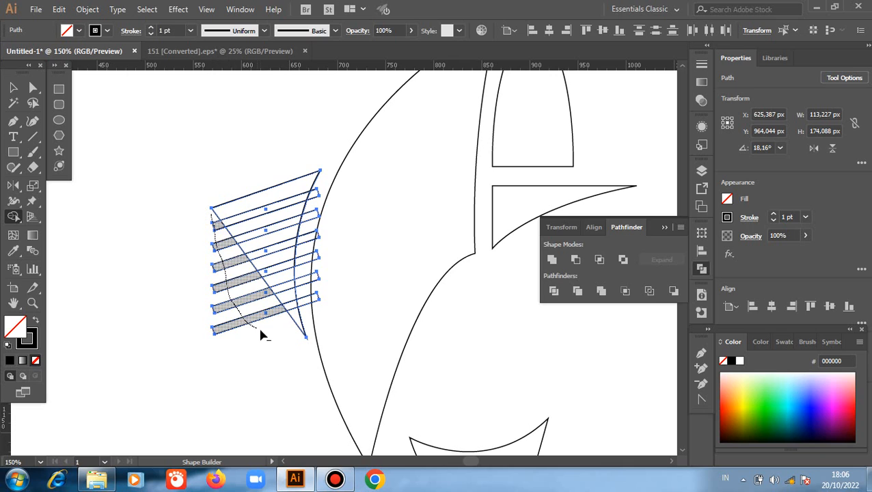
{"action": "mouse_move", "coordinate": [323, 183]}
{"action": "left_mouse_down"}
{"action": "mouse_move", "coordinate": [304, 242]}
{"action": "mouse_move", "coordinate": [306, 316]}
{"action": "left_mouse_up"}
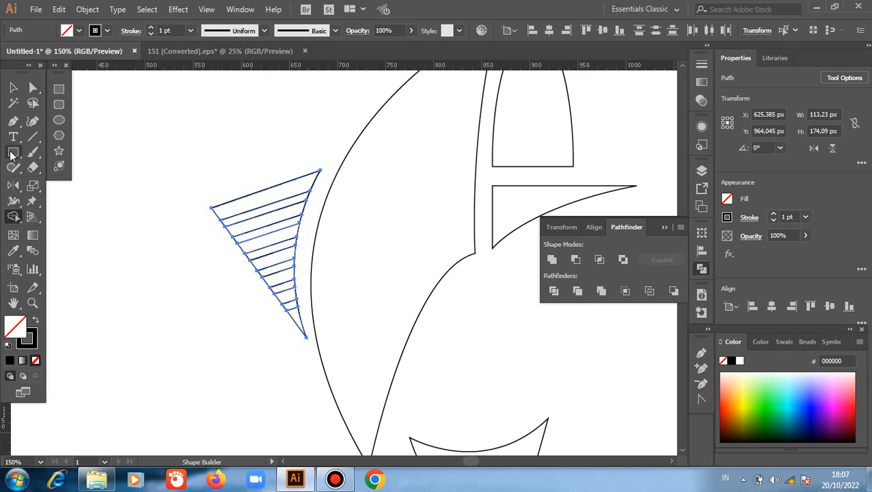
{"action": "left_click", "coordinate": [13, 87]}
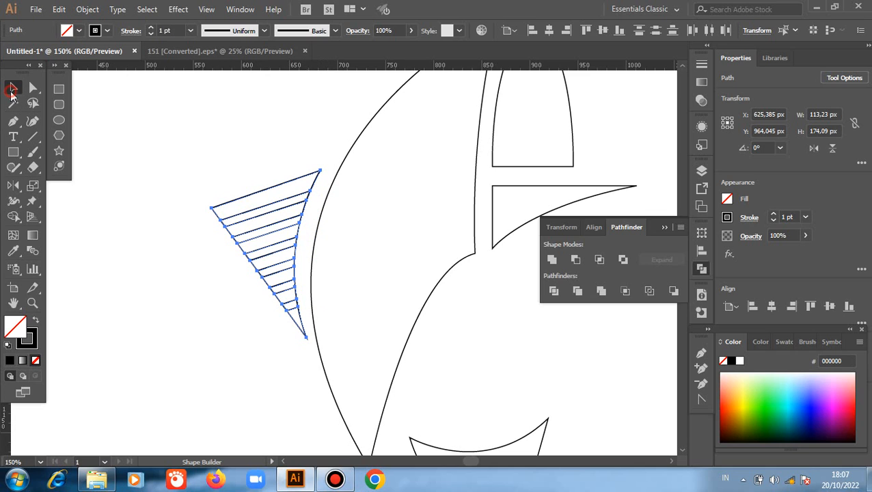
{"action": "left_click", "coordinate": [172, 182]}
Move the lower tail shape left and slightly down to about X 842 px, Y 1202 px.
{"action": "scroll", "coordinate": [158, 175], "scroll_direction": "down", "scroll_amount": 1}
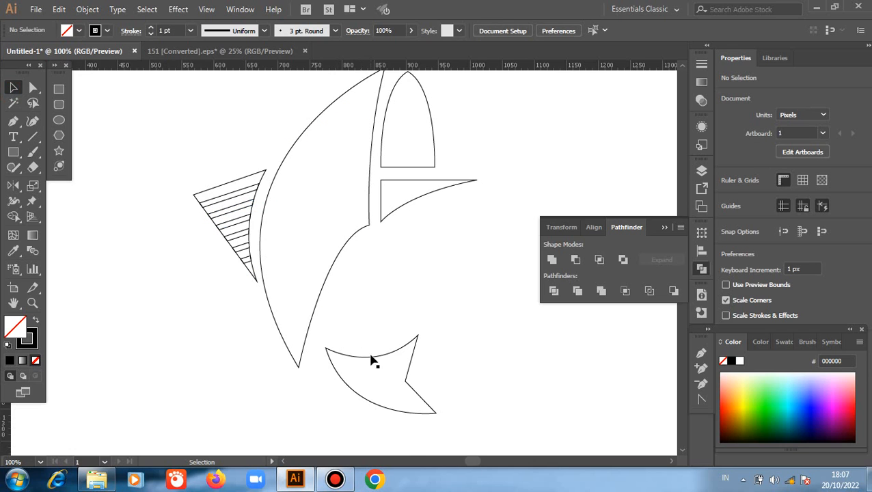
{"action": "left_click_drag", "start_coordinate": [368, 367], "coordinate": [357, 365]}
{"action": "left_click_drag", "start_coordinate": [469, 346], "coordinate": [468, 344]}
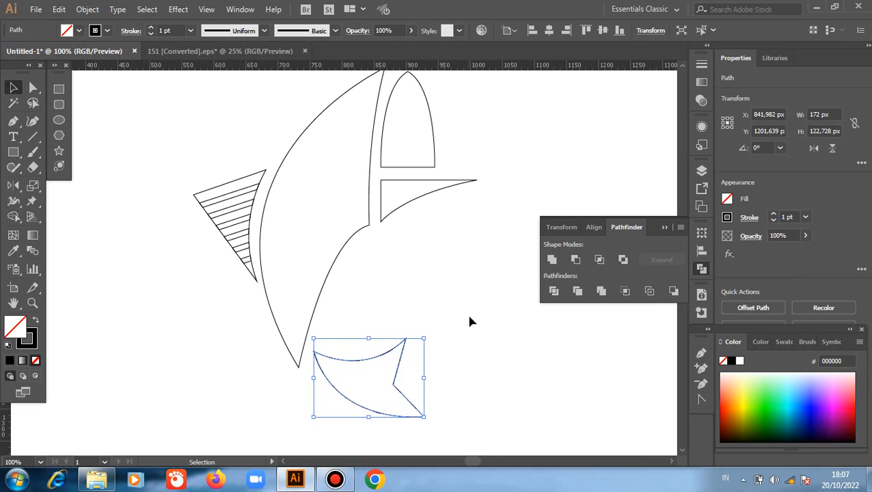
{"action": "left_click", "coordinate": [462, 270]}
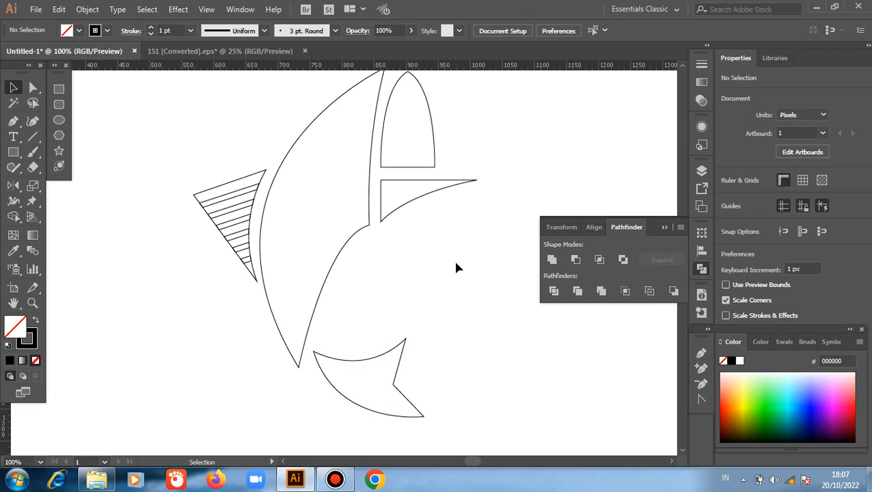
Fill the large curved body shape with dark blue 06005f.
{"action": "left_click", "coordinate": [367, 249]}
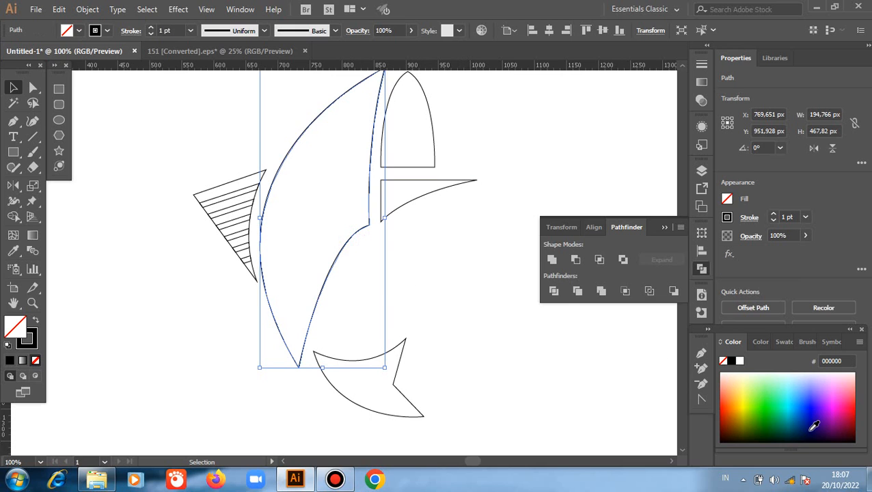
{"action": "left_click", "coordinate": [816, 425]}
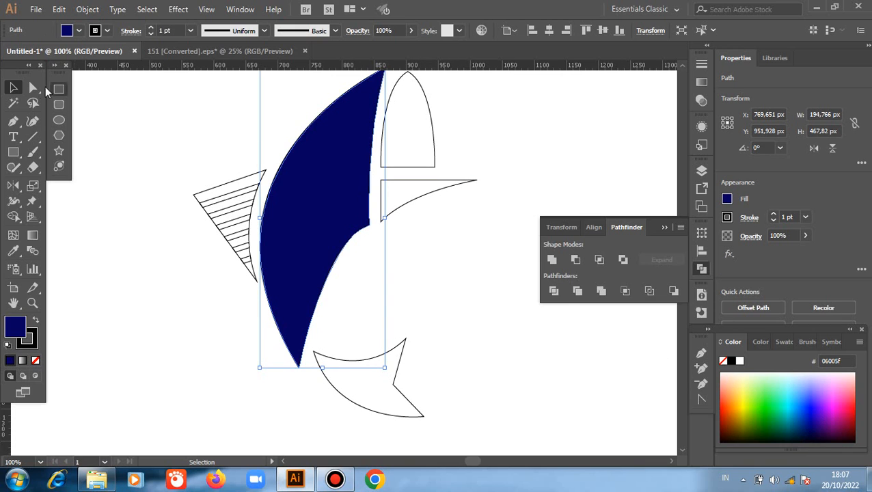
{"action": "left_click", "coordinate": [130, 111]}
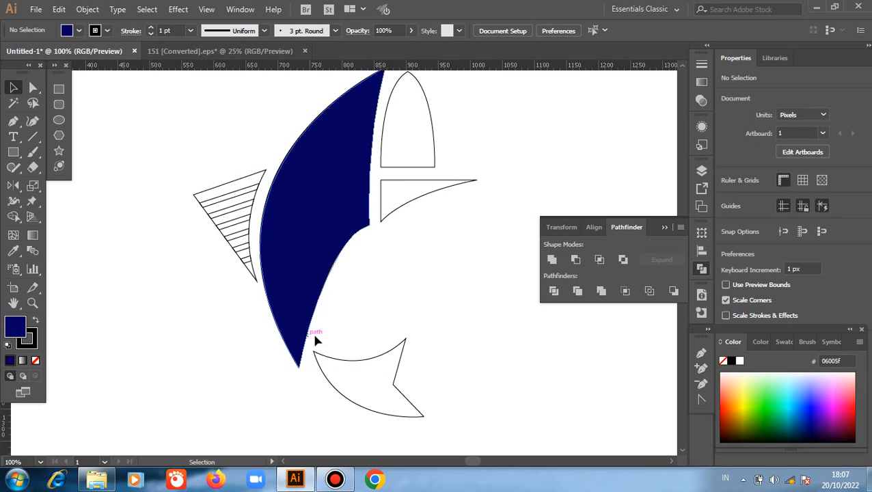
{"action": "left_click", "coordinate": [333, 362]}
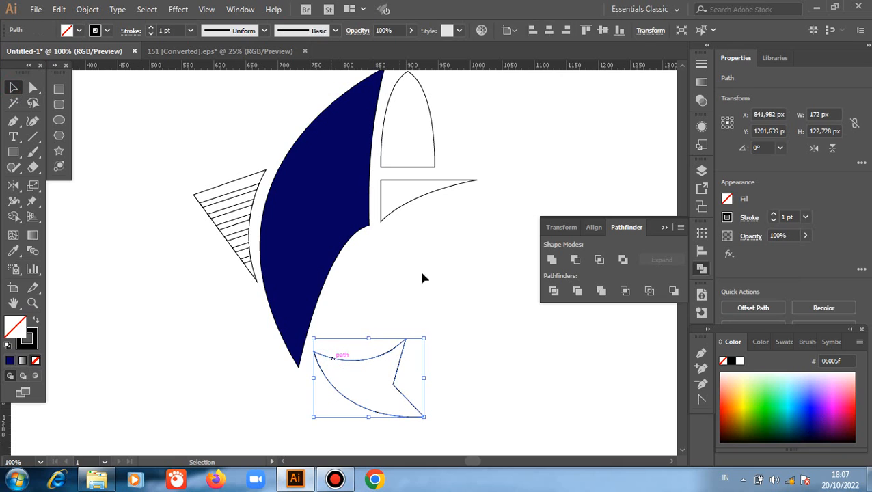
{"action": "left_click", "coordinate": [435, 154], "text": "shift"}
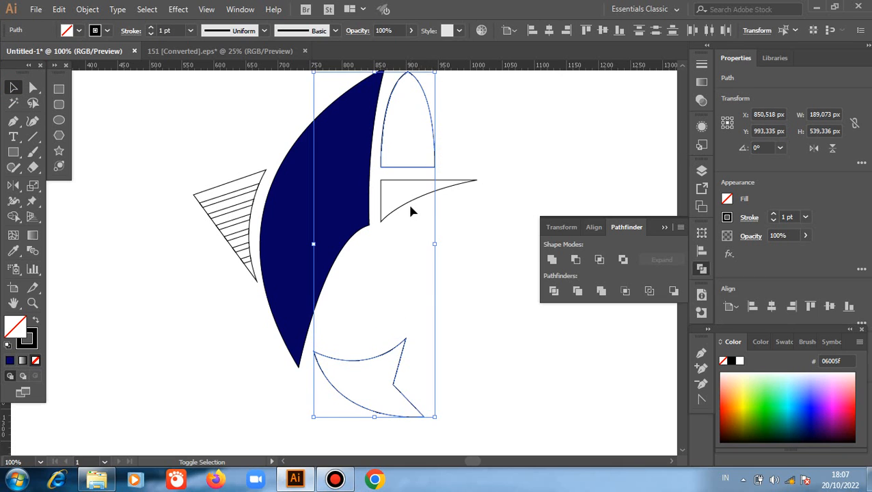
{"action": "double_click", "coordinate": [408, 207]}
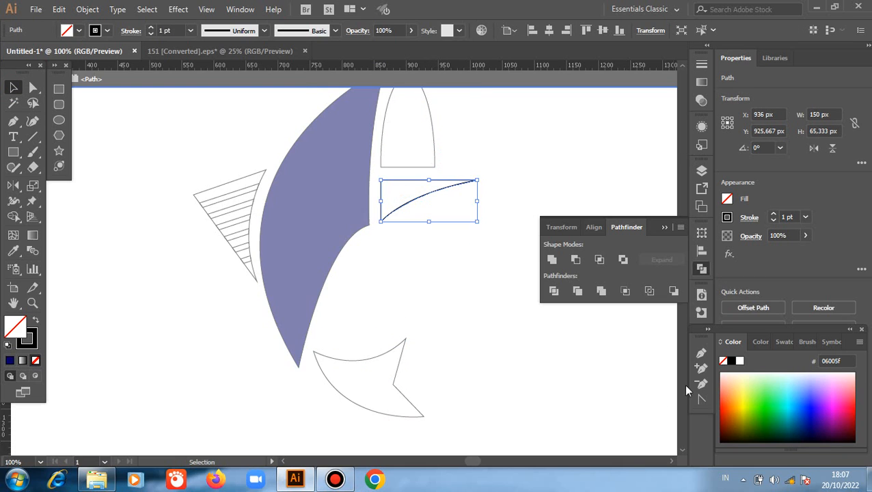
{"action": "left_click", "coordinate": [215, 85]}
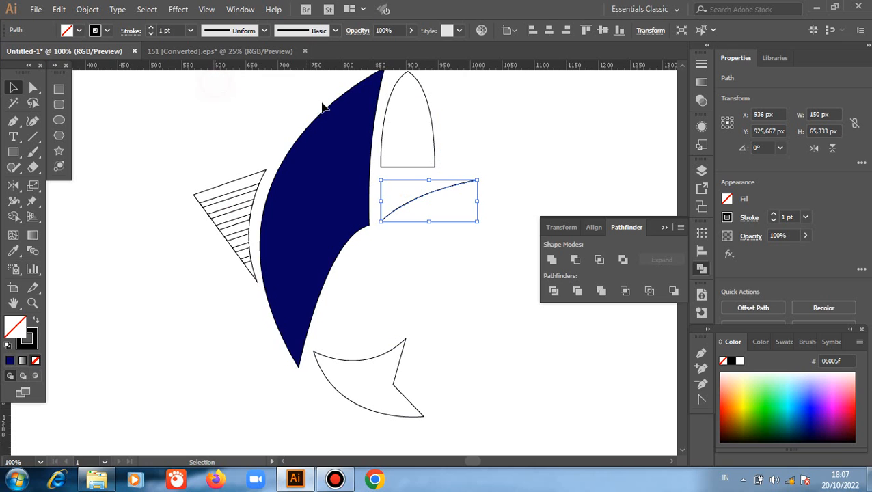
{"action": "left_click", "coordinate": [453, 128]}
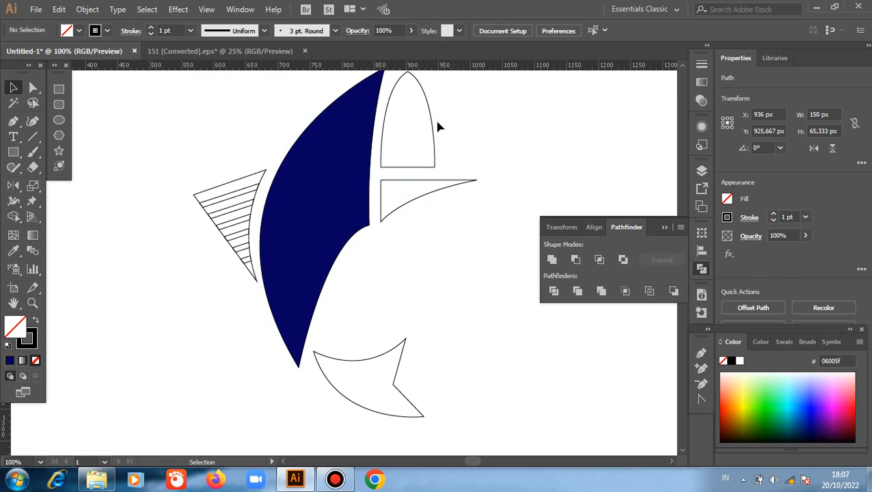
Remove the stroke from the dark blue body shape.
{"action": "left_click", "coordinate": [351, 153]}
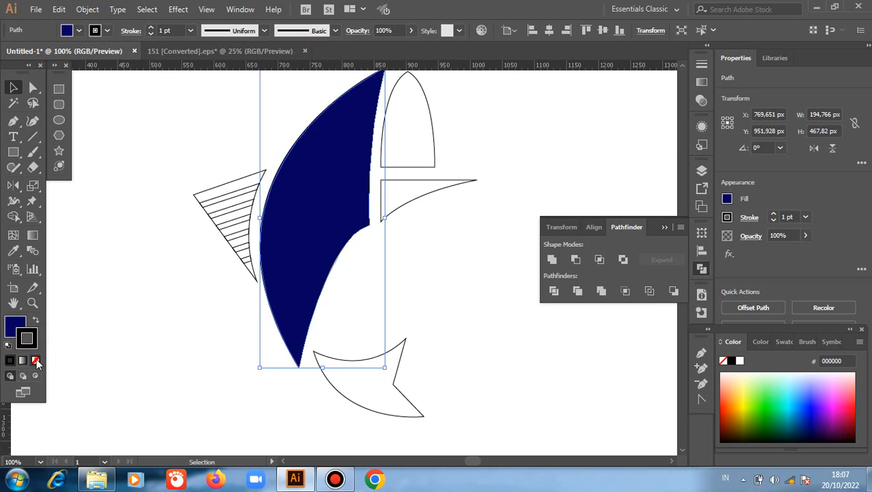
{"action": "left_click", "coordinate": [36, 360]}
{"action": "left_click", "coordinate": [135, 301]}
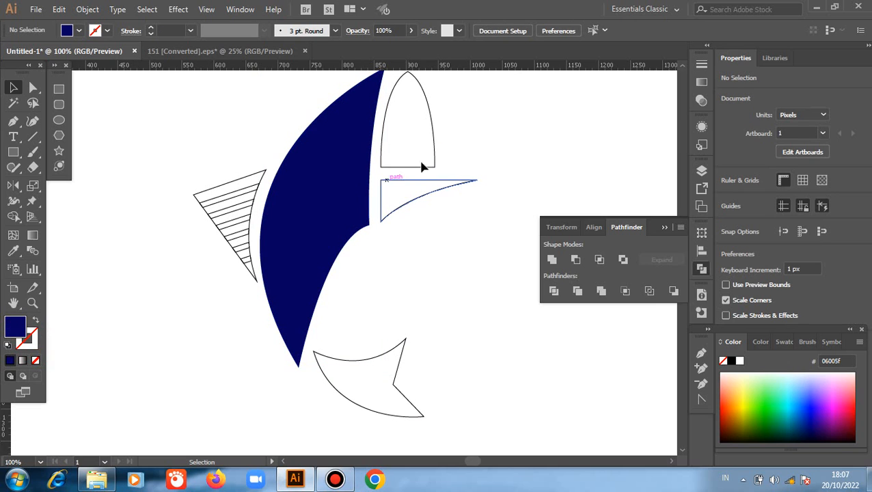
Copy the body's dark blue fill and missing stroke to the dome, the curved wedge and the tail with the Eyedropper.
{"action": "left_click_drag", "start_coordinate": [446, 134], "coordinate": [395, 366]}
{"action": "key", "text": "i"}
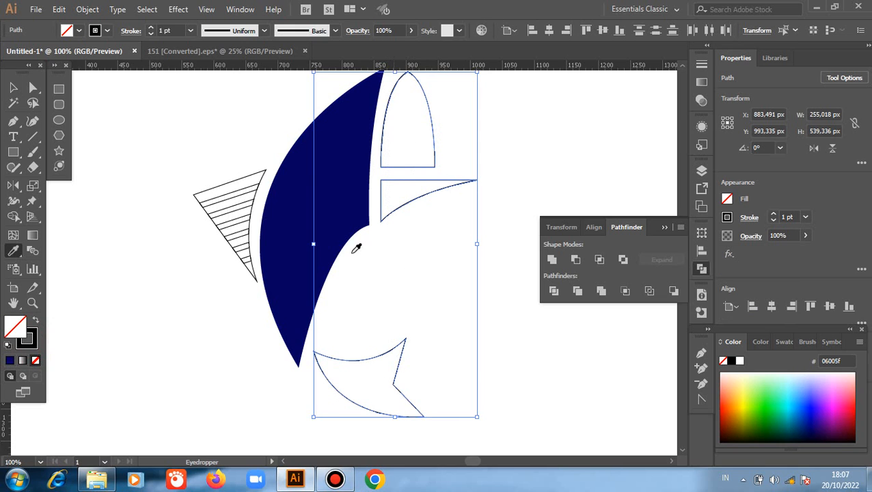
{"action": "left_click", "coordinate": [332, 231]}
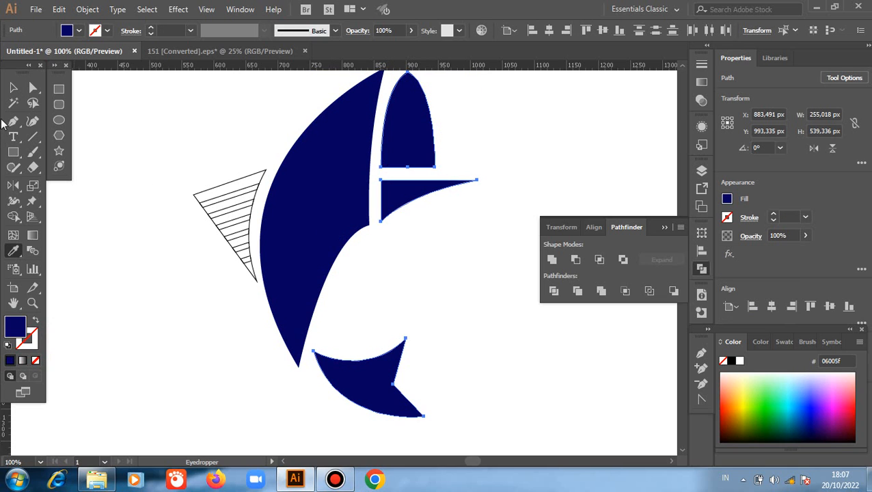
Give the triangular fin the body's dark blue fill without a stroke using the Eyedropper.
{"action": "left_click", "coordinate": [13, 88]}
{"action": "left_click", "coordinate": [208, 195]}
{"action": "left_click_drag", "start_coordinate": [210, 194], "coordinate": [154, 244]}
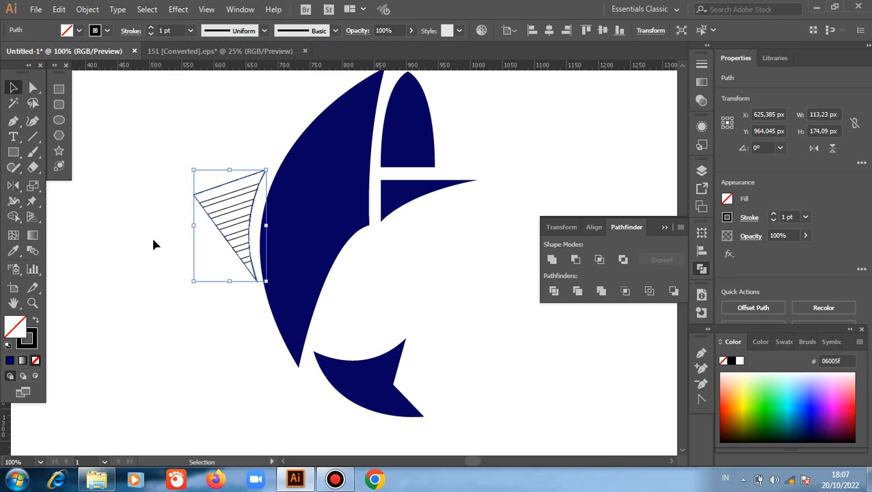
{"action": "key", "text": "i"}
{"action": "left_click", "coordinate": [333, 178]}
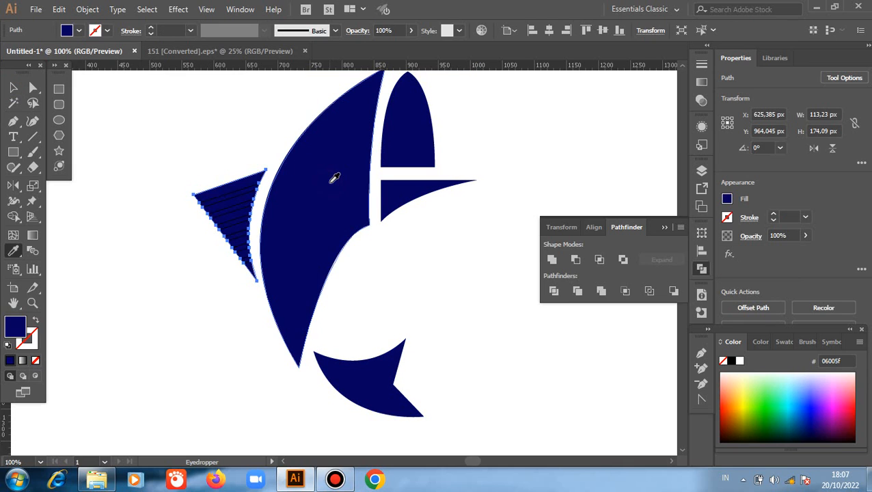
{"action": "key", "text": "v"}
{"action": "left_click", "coordinate": [130, 211]}
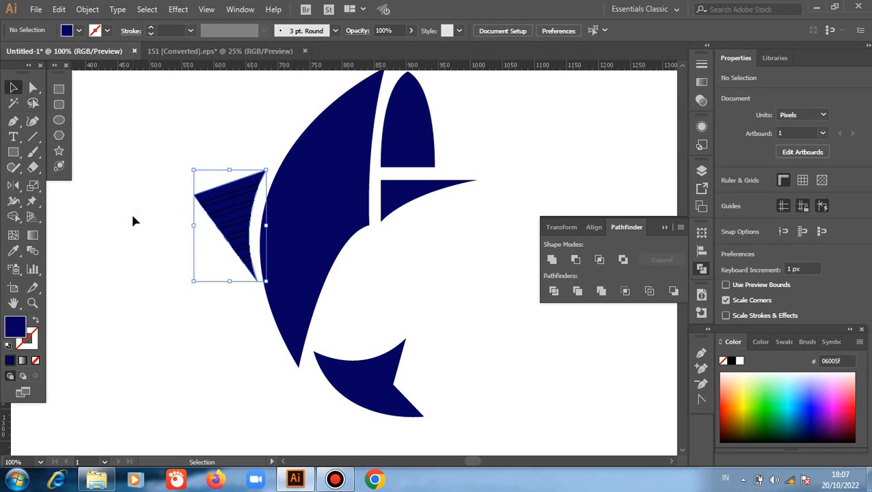
Select all six bars across the triangular fin and make them white without a stroke by sampling the empty canvas.
{"action": "left_click", "coordinate": [226, 206]}
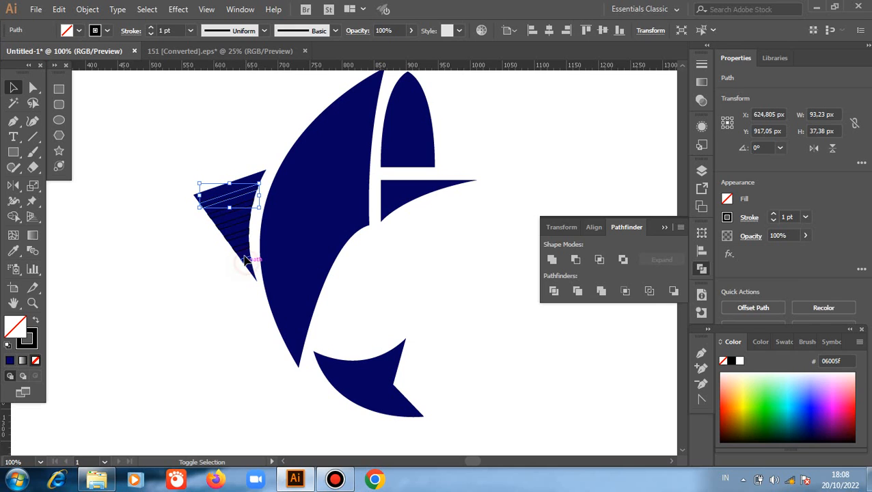
{"action": "left_click", "coordinate": [248, 264], "text": "shift"}
{"action": "left_click", "coordinate": [235, 236], "text": "shift"}
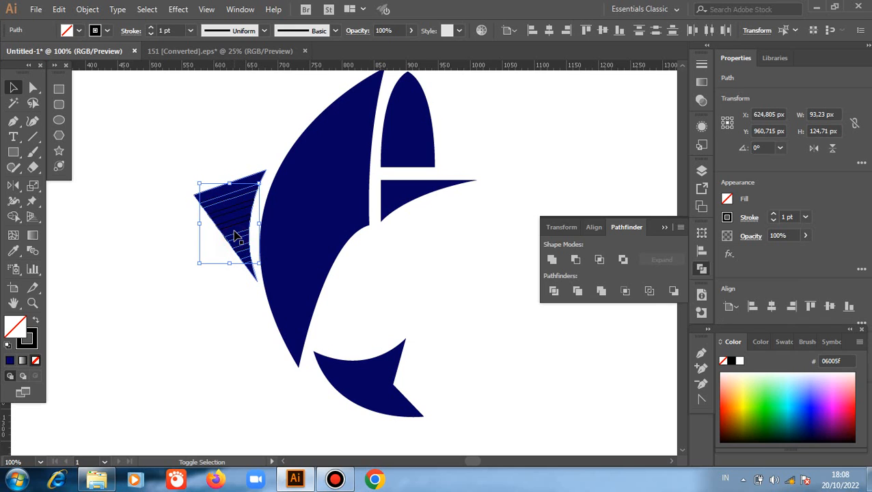
{"action": "left_click", "coordinate": [231, 227], "text": "shift"}
{"action": "left_click", "coordinate": [228, 221], "text": "shift"}
{"action": "left_click", "coordinate": [226, 217], "text": "shift"}
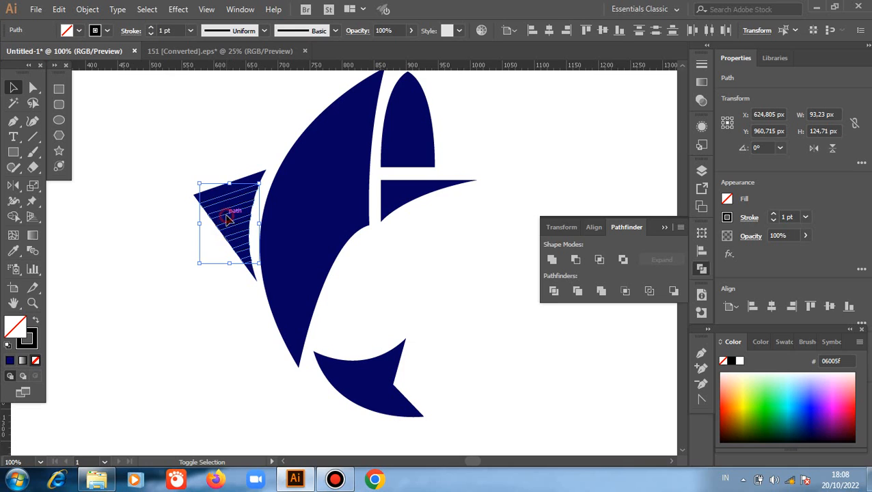
{"action": "key", "text": "i"}
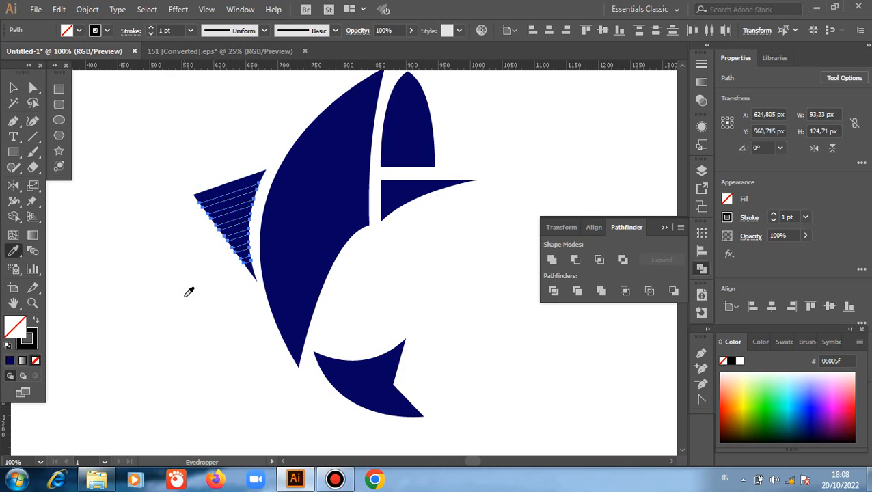
{"action": "left_click", "coordinate": [189, 289]}
{"action": "left_click", "coordinate": [13, 87]}
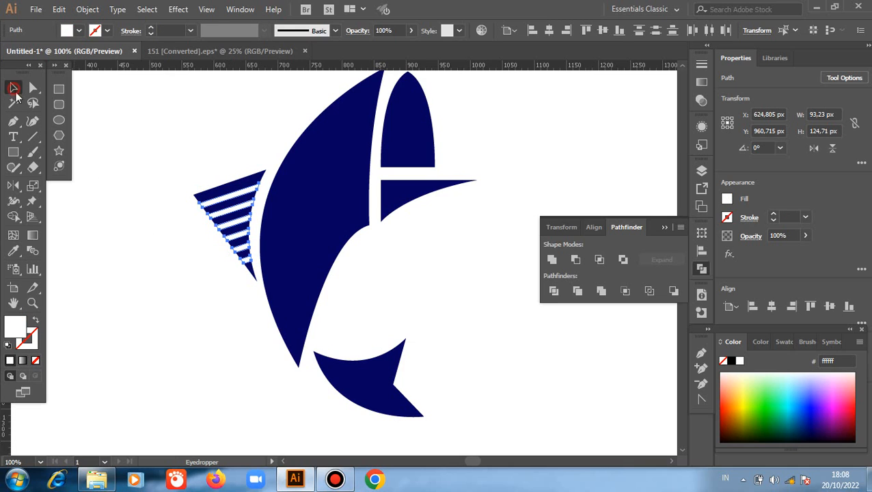
{"action": "left_click", "coordinate": [89, 166]}
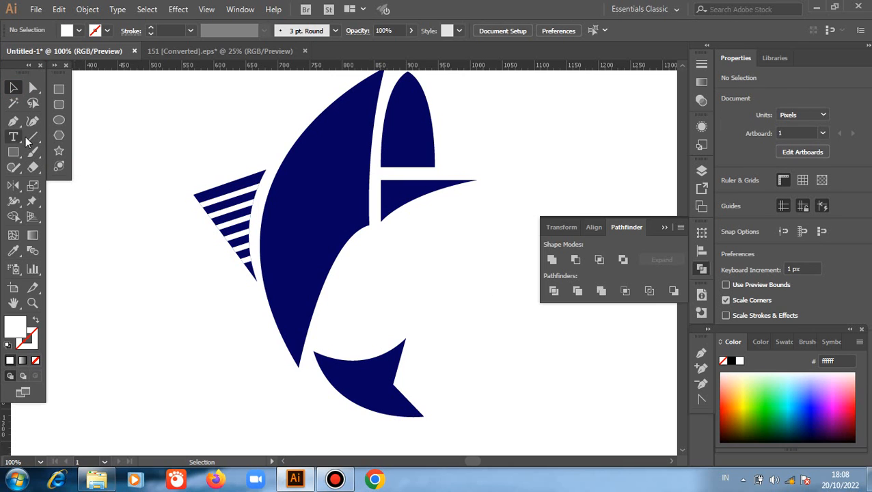
Draw a white eye circle about 46 px in diameter on the upper part of the body.
{"action": "left_click", "coordinate": [58, 119]}
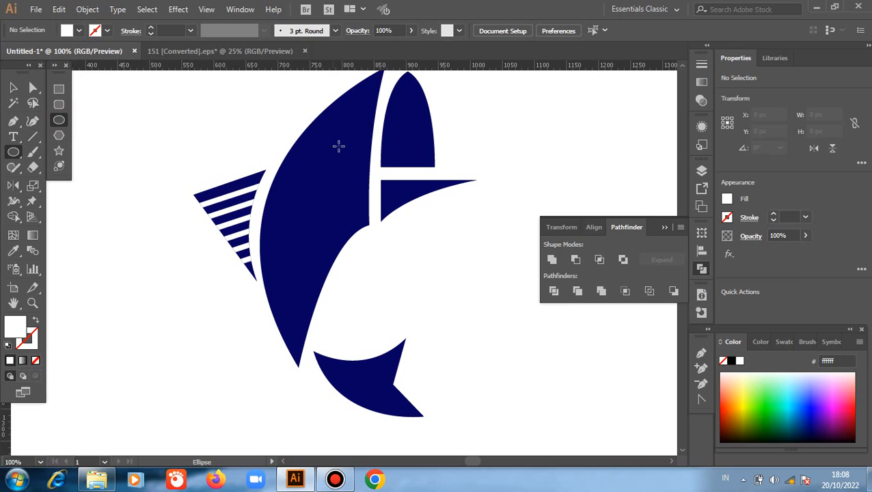
{"action": "left_click_drag", "start_coordinate": [332, 143], "coordinate": [333, 153]}
{"action": "left_click_drag", "start_coordinate": [332, 153], "coordinate": [341, 168]}
{"action": "left_click", "coordinate": [13, 88]}
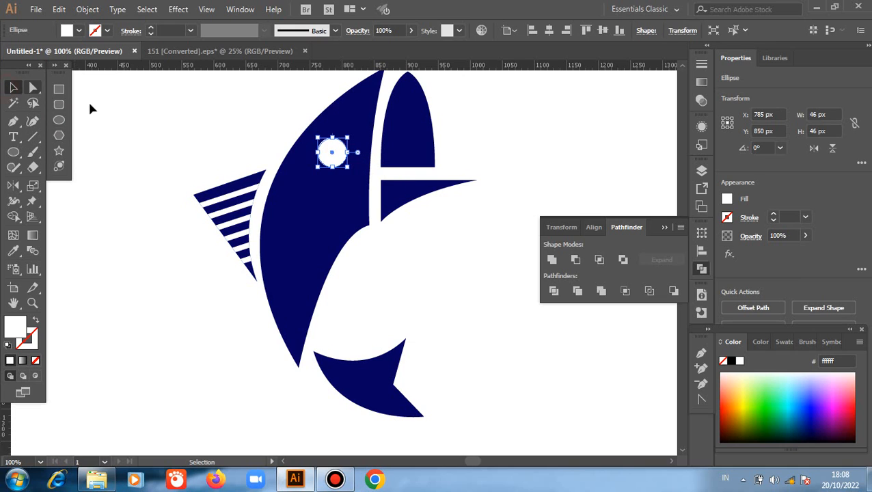
{"action": "left_click", "coordinate": [173, 109]}
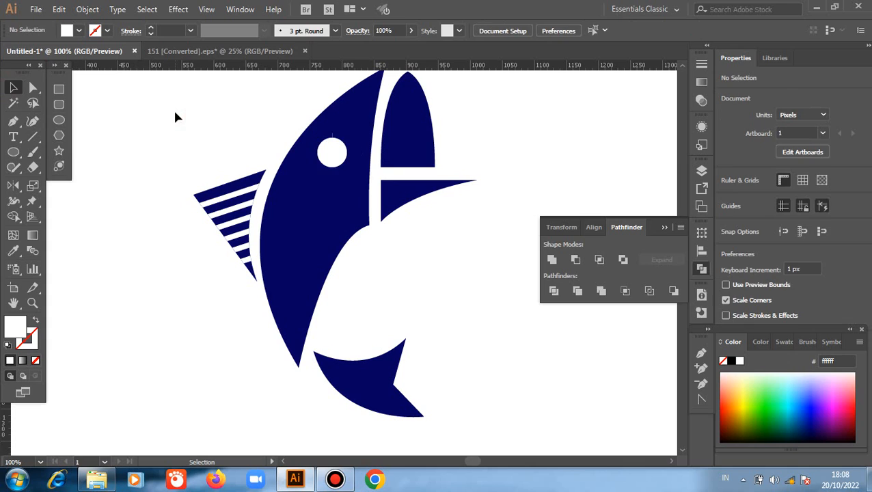
Shrink the white eye circle slightly and delete the stray vertical path running through it.
{"action": "left_click", "coordinate": [335, 160]}
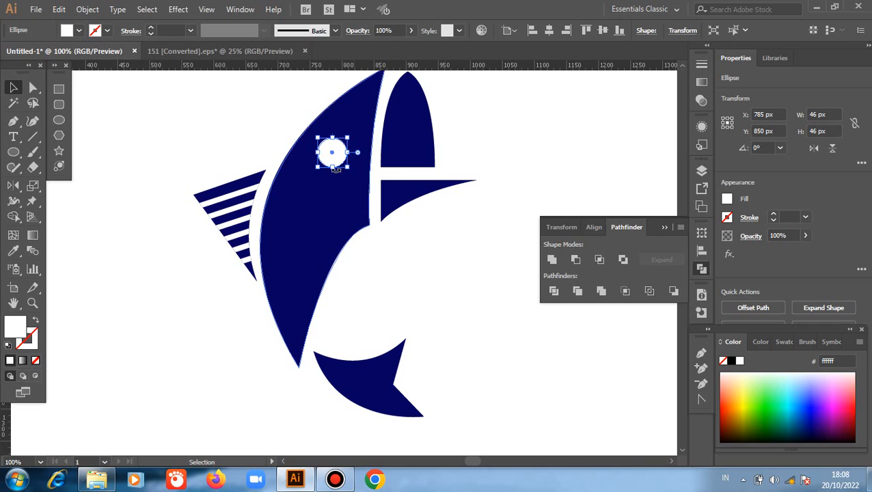
{"action": "left_click_drag", "start_coordinate": [335, 168], "coordinate": [335, 161]}
{"action": "left_click", "coordinate": [214, 125]}
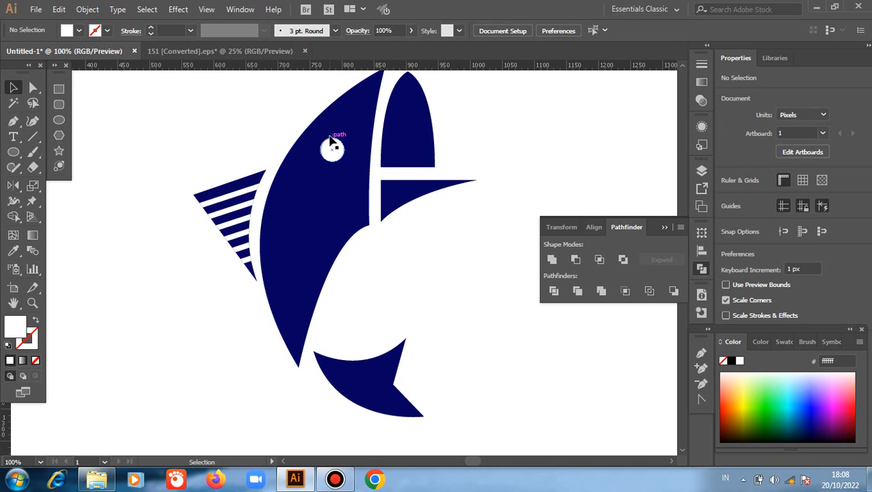
{"action": "left_click", "coordinate": [333, 135]}
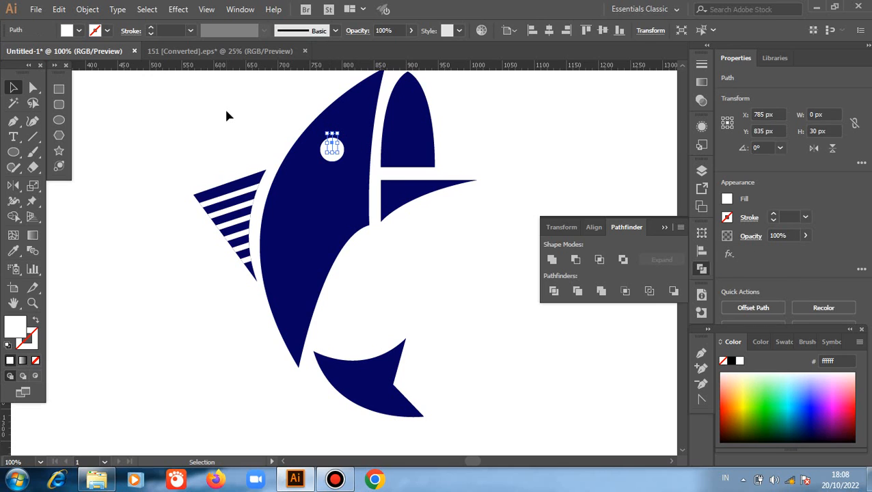
{"action": "key", "text": "Delete"}
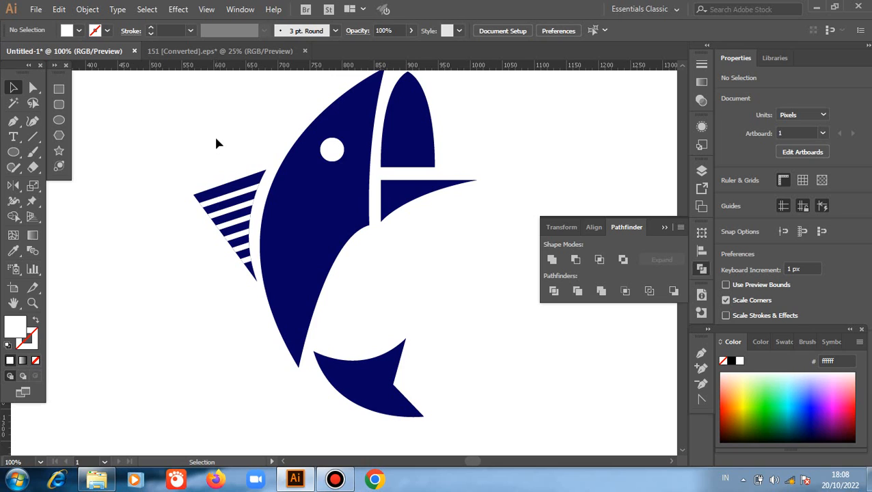
Reshape the body's lower inner curve by adjusting the direction handle of its inner corner anchor.
{"action": "left_click", "coordinate": [33, 88]}
{"action": "left_click_drag", "start_coordinate": [370, 228], "coordinate": [326, 243]}
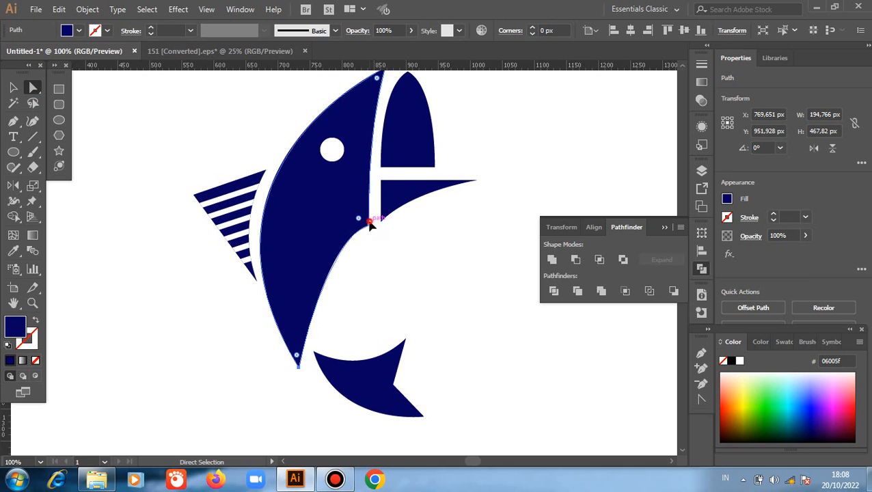
{"action": "left_click_drag", "start_coordinate": [368, 227], "coordinate": [314, 255]}
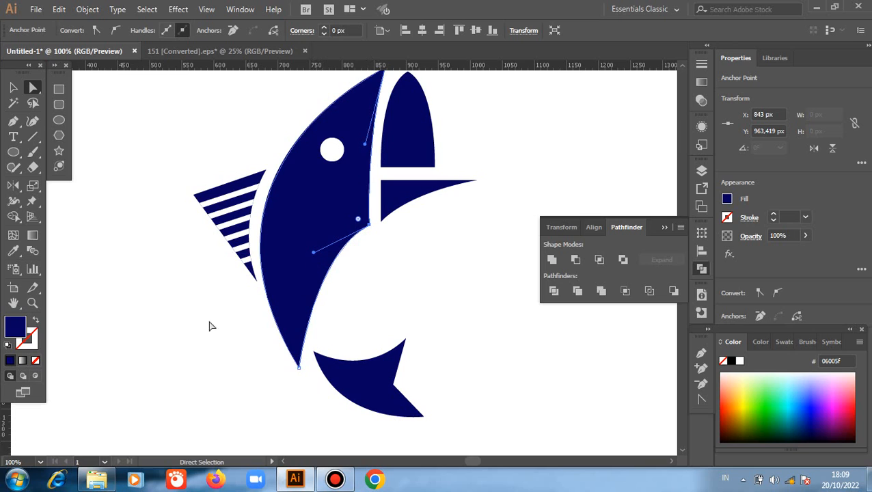
{"action": "left_click", "coordinate": [181, 344]}
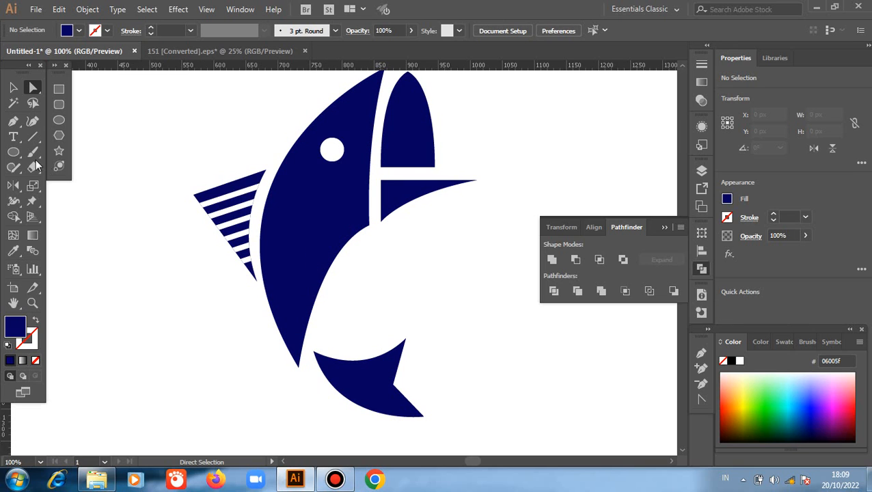
Draw a closed six-point lightning bolt about 105 px wide with the Pen tool in the gap between the body and tail.
{"action": "left_click", "coordinate": [13, 121]}
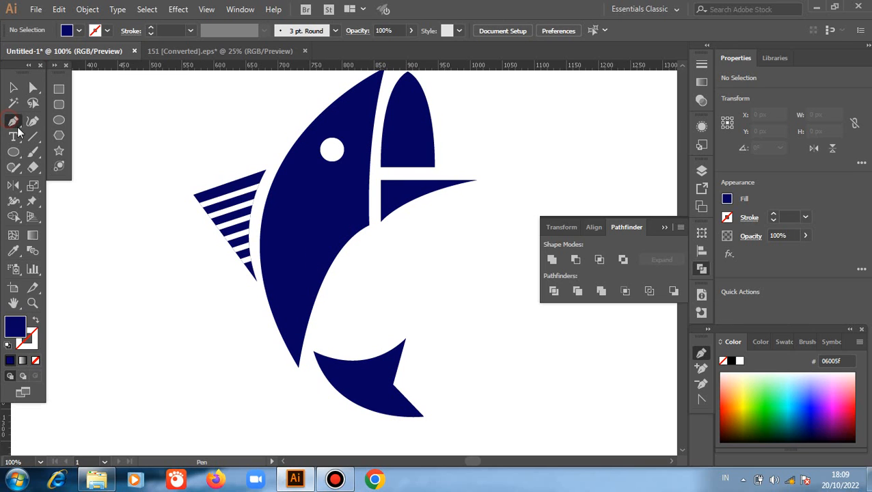
{"action": "left_click", "coordinate": [326, 320]}
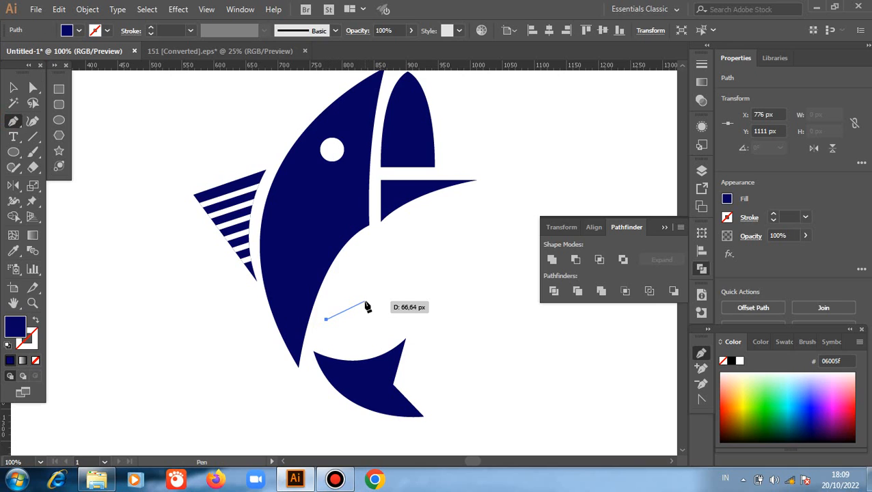
{"action": "left_click", "coordinate": [369, 301]}
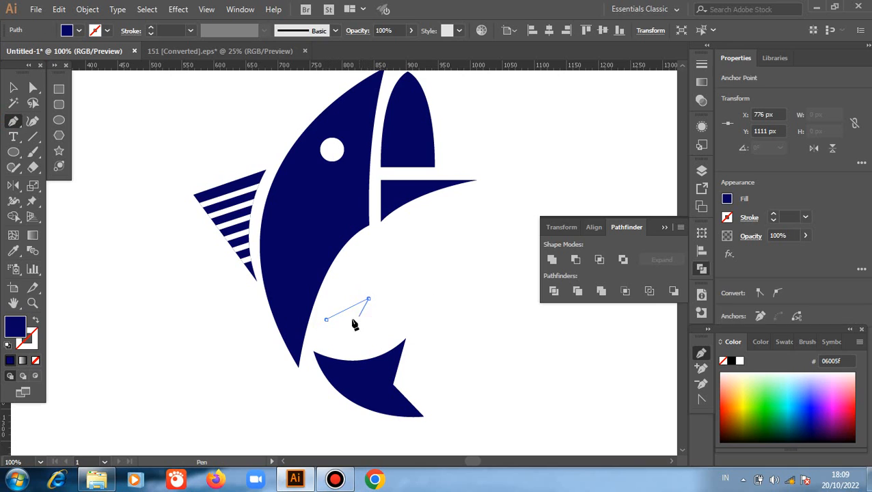
{"action": "left_click", "coordinate": [351, 319]}
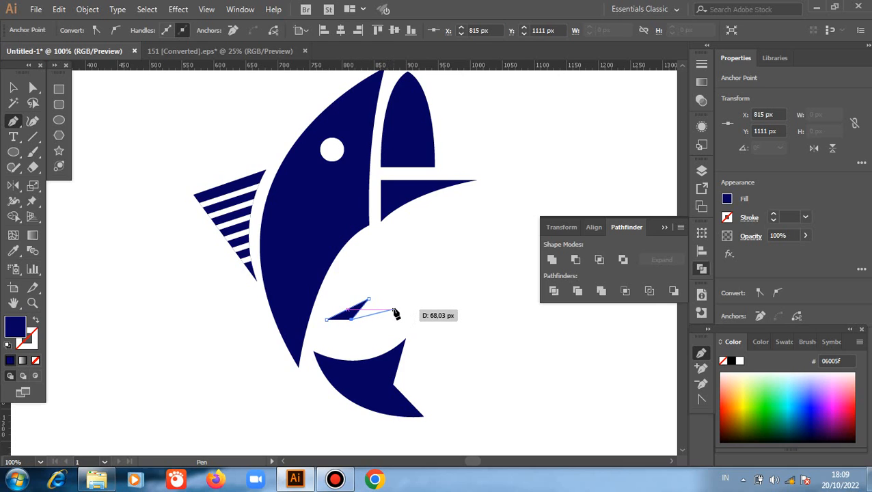
{"action": "left_click", "coordinate": [393, 310]}
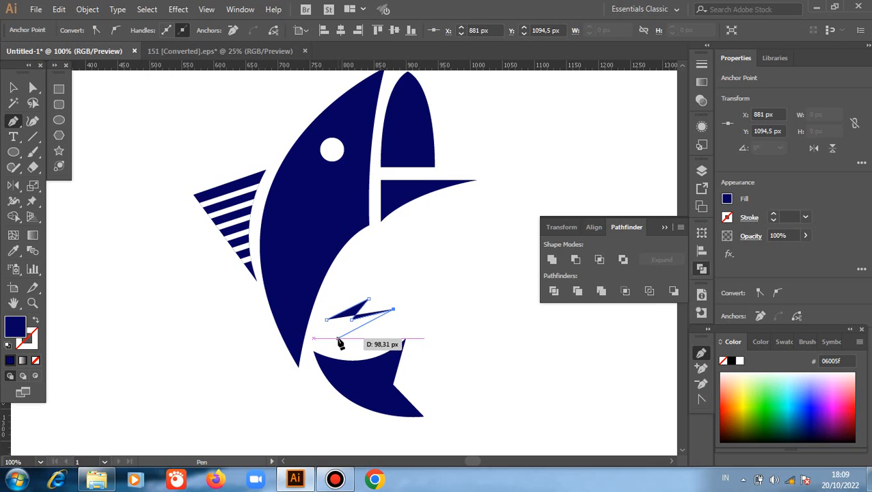
{"action": "left_click", "coordinate": [344, 337]}
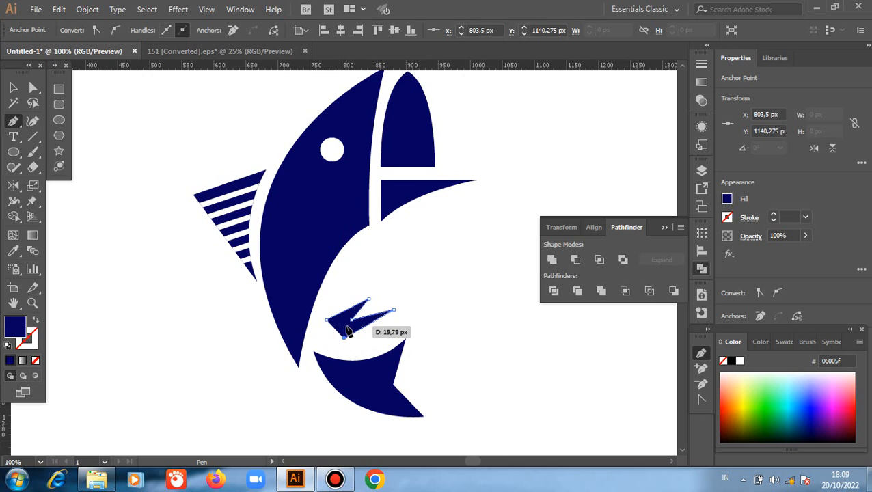
{"action": "left_click", "coordinate": [344, 325]}
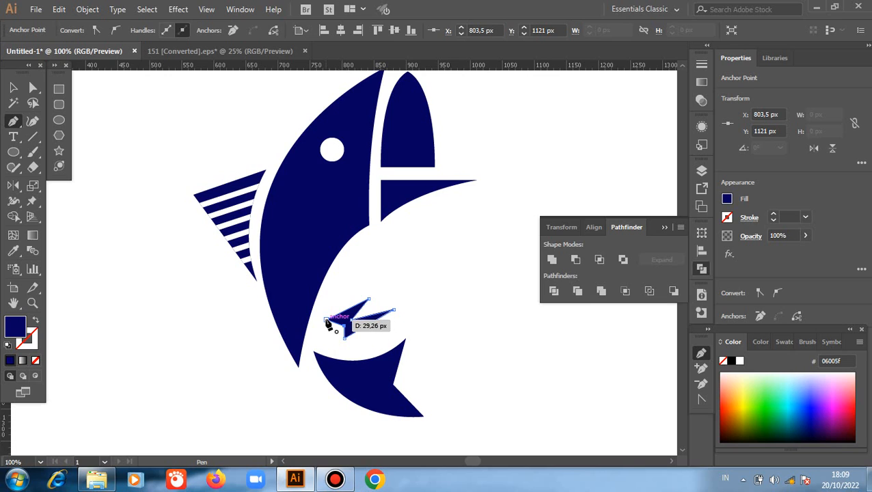
{"action": "left_click", "coordinate": [328, 320]}
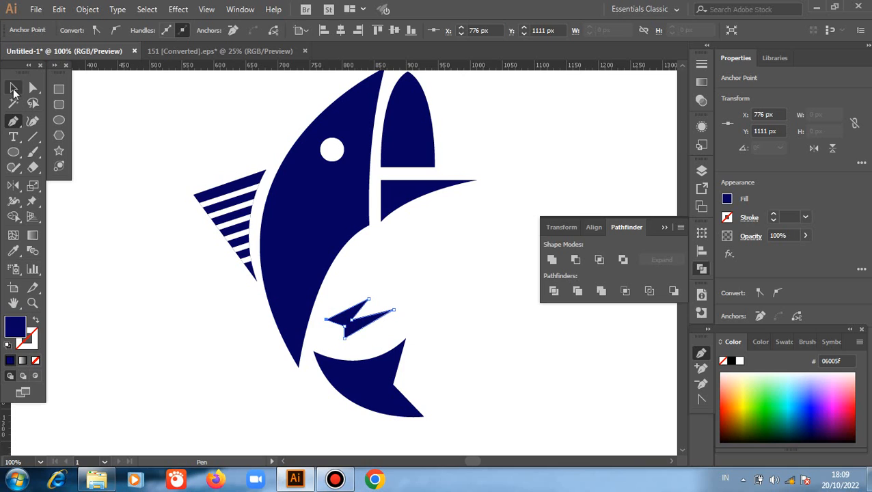
{"action": "left_click", "coordinate": [14, 89]}
{"action": "left_click", "coordinate": [186, 308]}
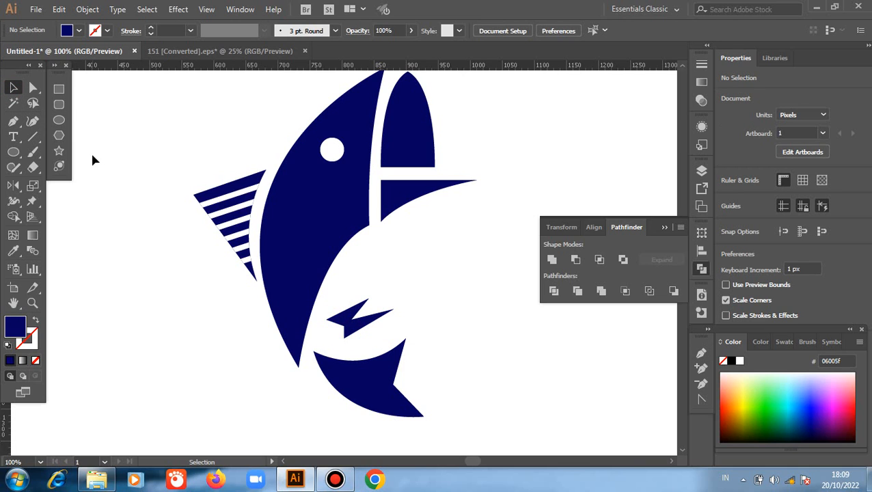
Reshape the lightning bolt by moving its four outer tips until it measures about 99 by 53 px.
{"action": "left_click", "coordinate": [33, 88]}
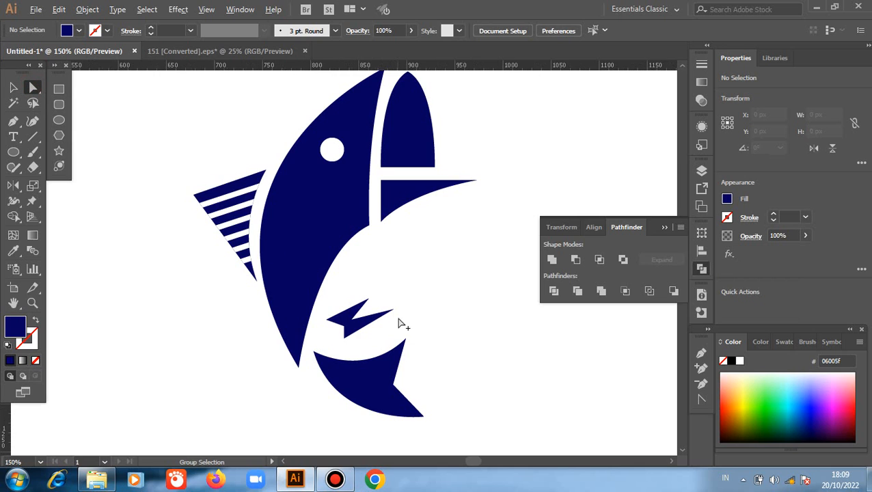
{"action": "scroll", "coordinate": [400, 325], "scroll_direction": "up", "scroll_amount": 2}
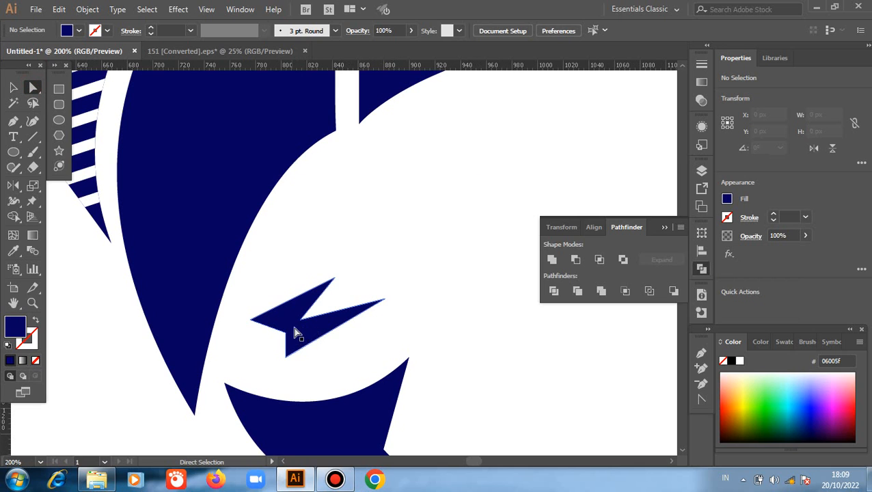
{"action": "left_click_drag", "start_coordinate": [251, 319], "coordinate": [242, 334]}
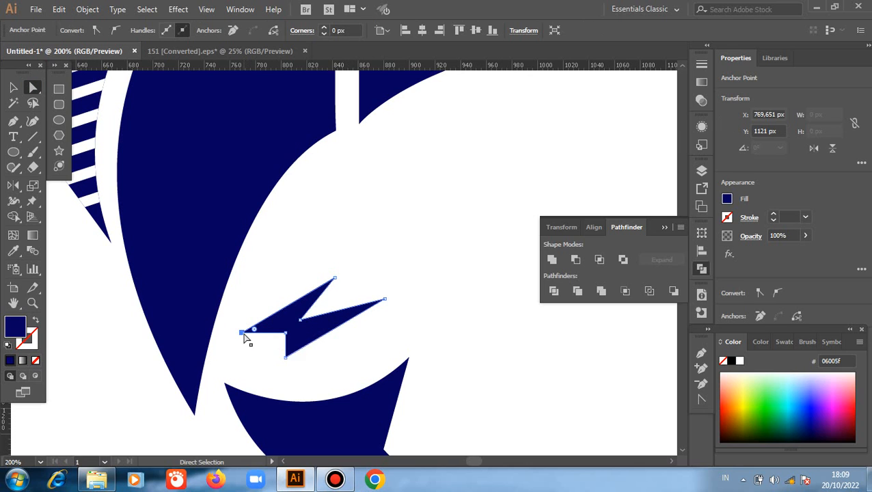
{"action": "left_click_drag", "start_coordinate": [286, 358], "coordinate": [272, 356]}
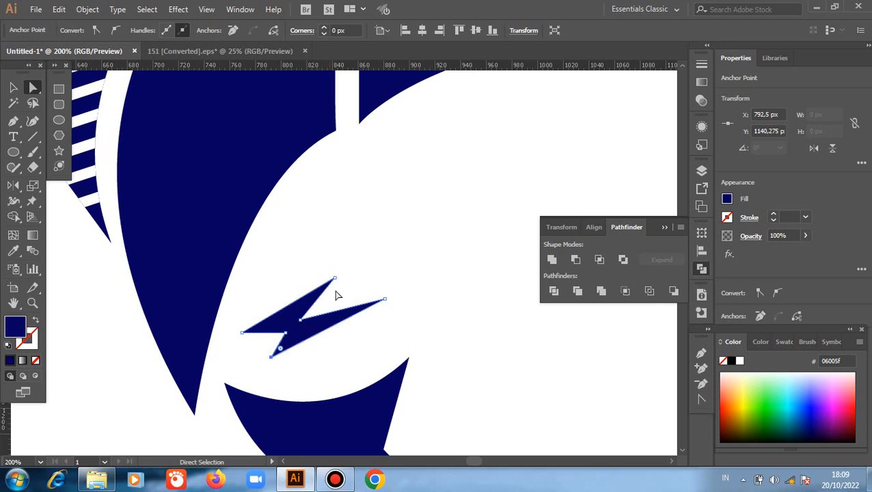
{"action": "mouse_move", "coordinate": [334, 279]}
{"action": "left_mouse_down"}
{"action": "mouse_move", "coordinate": [322, 287]}
{"action": "mouse_move", "coordinate": [331, 299]}
{"action": "mouse_move", "coordinate": [334, 291]}
{"action": "left_mouse_up"}
{"action": "left_click", "coordinate": [376, 343]}
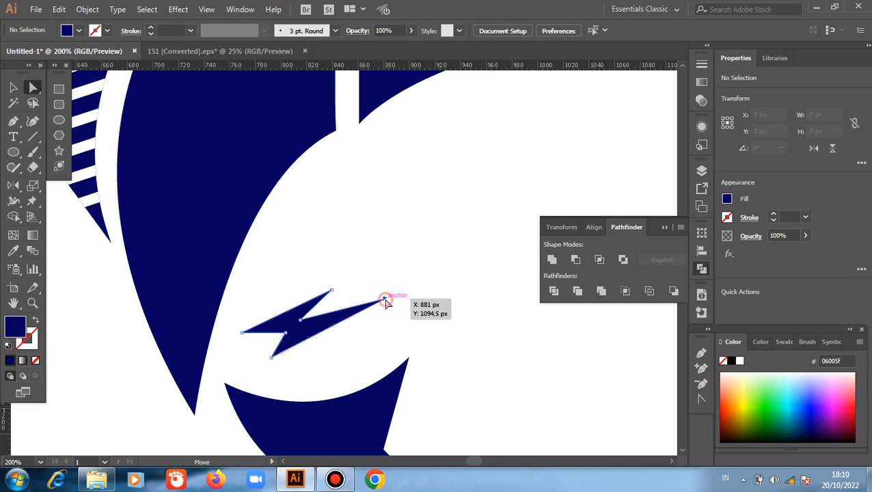
{"action": "left_click_drag", "start_coordinate": [385, 300], "coordinate": [369, 308]}
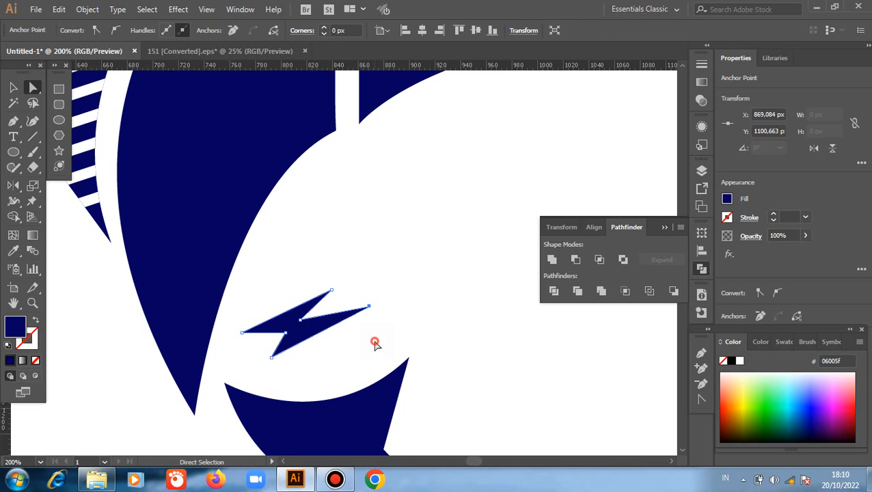
{"action": "left_click", "coordinate": [374, 346]}
{"action": "scroll", "coordinate": [376, 344], "scroll_direction": "down", "scroll_amount": 2}
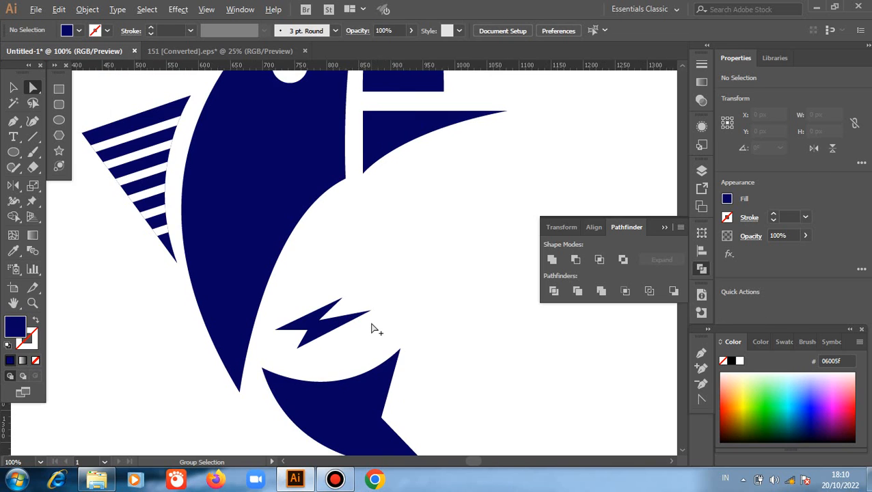
{"action": "scroll", "coordinate": [377, 344], "scroll_direction": "up", "scroll_amount": 1}
Fill the lightning bolt with teal 00bf96.
{"action": "left_click", "coordinate": [13, 87]}
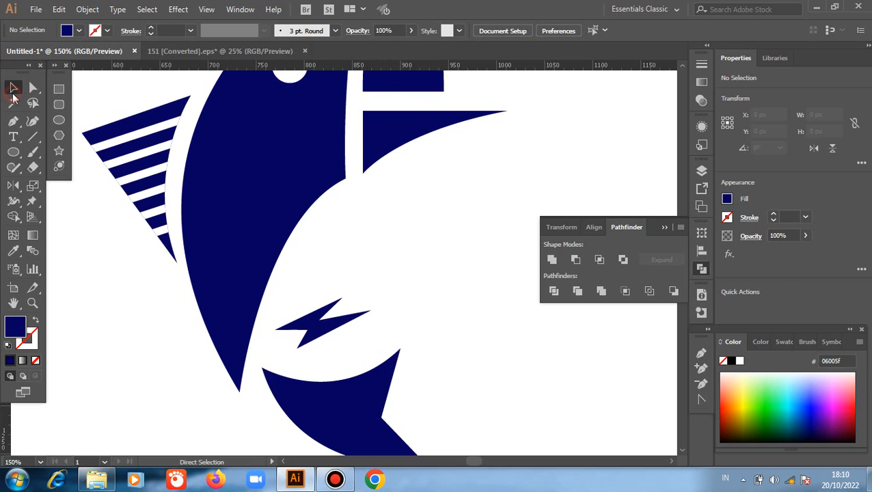
{"action": "left_click", "coordinate": [329, 329]}
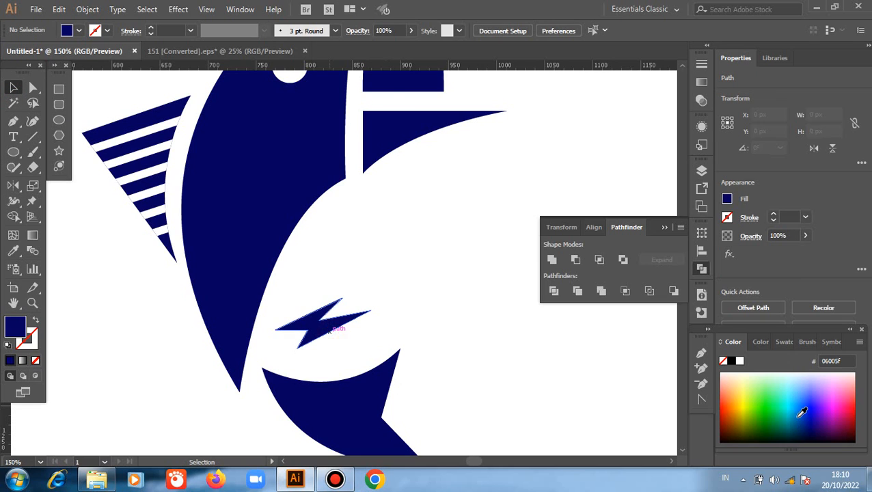
{"action": "left_click", "coordinate": [781, 405]}
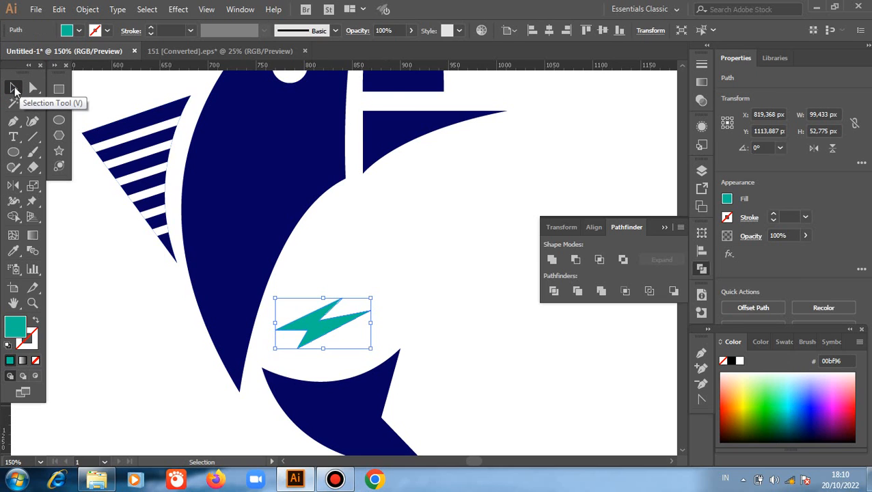
{"action": "left_click", "coordinate": [13, 87]}
{"action": "left_click", "coordinate": [105, 351]}
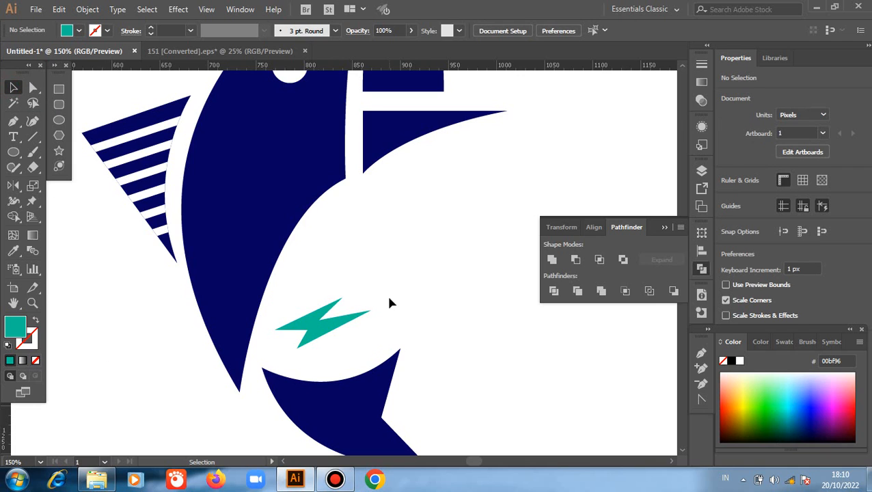
{"action": "scroll", "coordinate": [387, 301], "scroll_direction": "down", "scroll_amount": 2, "text": "alt"}
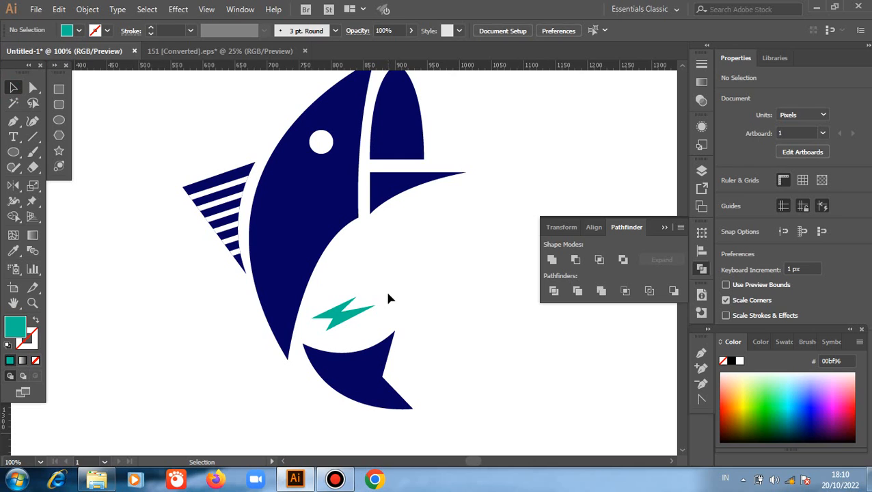
{"action": "scroll", "coordinate": [388, 298], "scroll_direction": "up", "scroll_amount": 1}
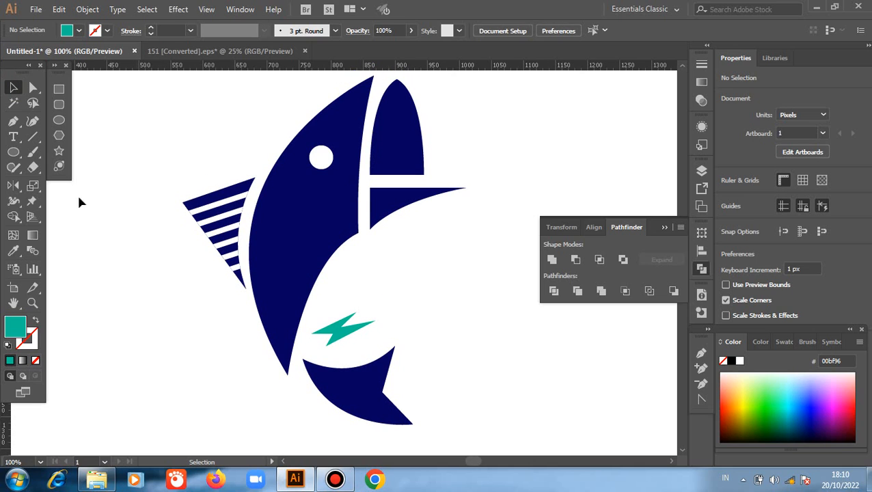
Draw a flat-topped half-round scale about 32 by 9 px below the eye and make it white by sampling the empty canvas.
{"action": "left_click", "coordinate": [14, 123]}
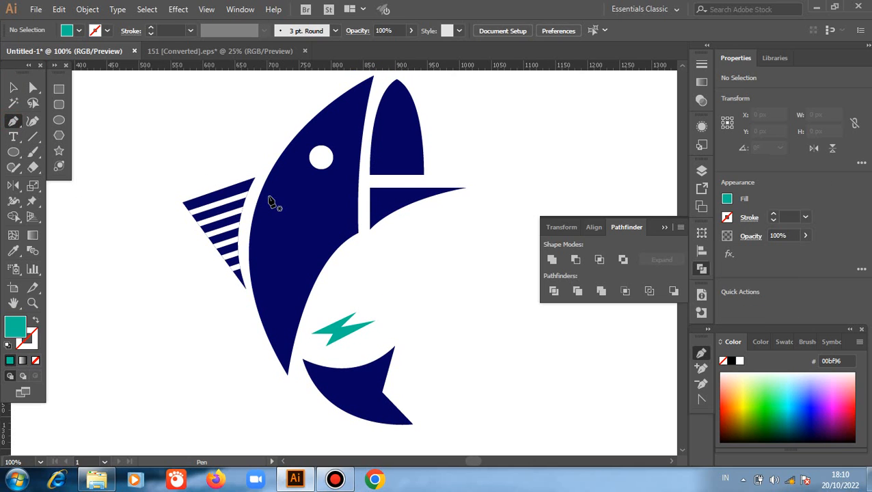
{"action": "mouse_move", "coordinate": [269, 197]}
{"action": "left_mouse_down"}
{"action": "mouse_move", "coordinate": [288, 197]}
{"action": "mouse_move", "coordinate": [269, 209]}
{"action": "left_mouse_up"}
{"action": "mouse_move", "coordinate": [269, 196]}
{"action": "left_mouse_down"}
{"action": "mouse_move", "coordinate": [254, 182]}
{"action": "mouse_move", "coordinate": [265, 190]}
{"action": "left_mouse_up"}
{"action": "left_click", "coordinate": [13, 88]}
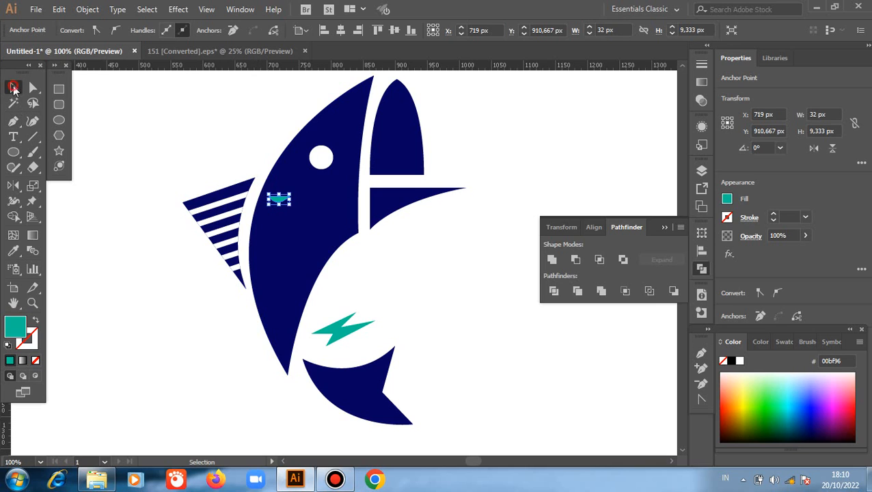
{"action": "key", "text": "i"}
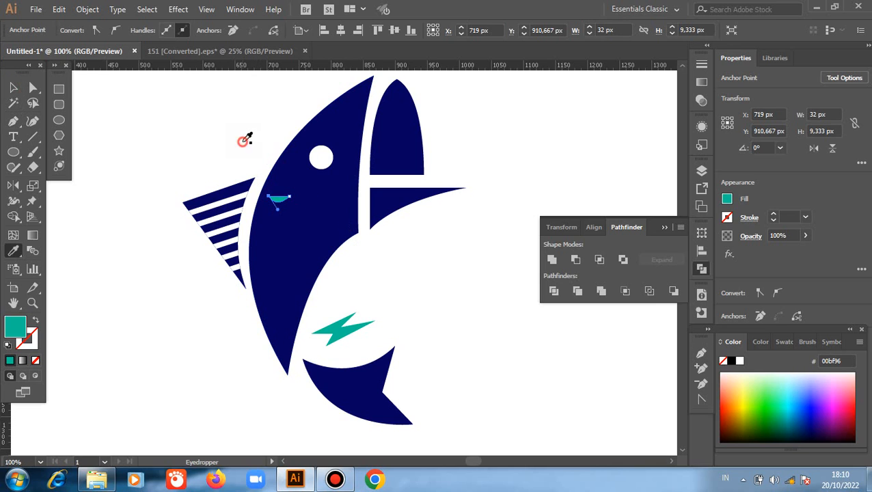
{"action": "left_click", "coordinate": [237, 147]}
{"action": "left_click", "coordinate": [13, 89]}
{"action": "left_click", "coordinate": [188, 179]}
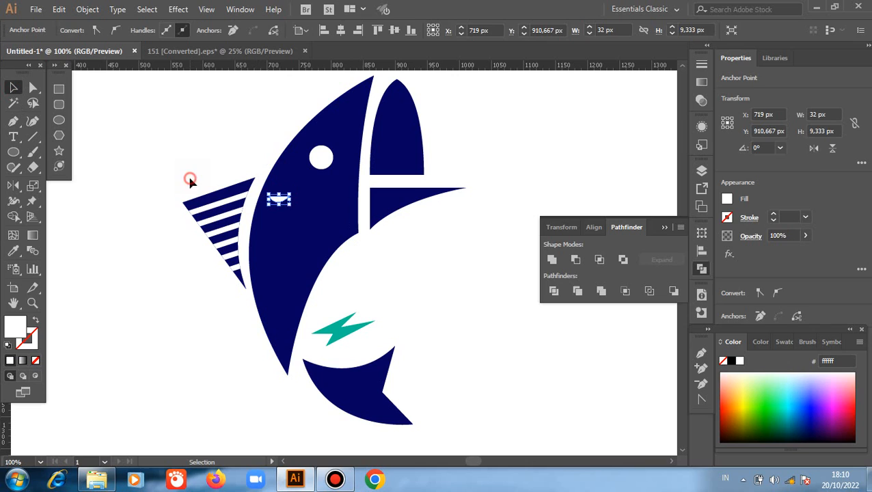
Duplicate the white scale twice across the body at about 37 px spacing to form a row of three.
{"action": "left_click", "coordinate": [281, 203]}
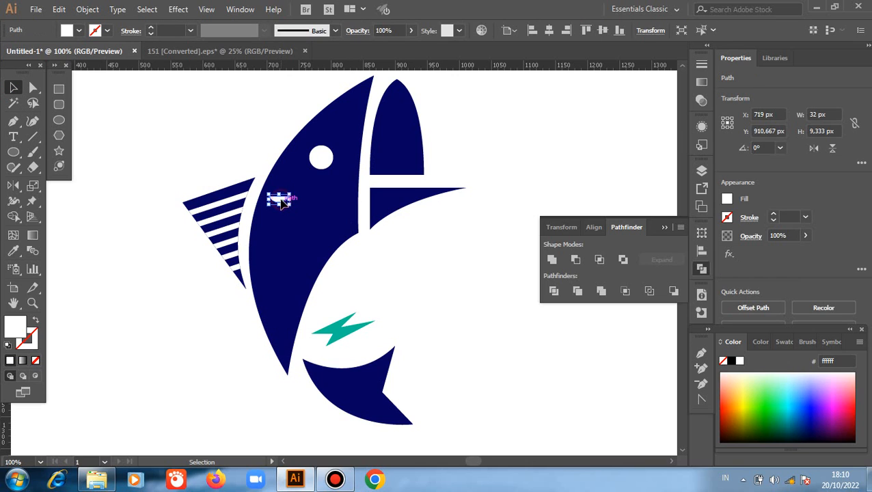
{"action": "left_click_drag", "start_coordinate": [282, 203], "coordinate": [307, 207]}
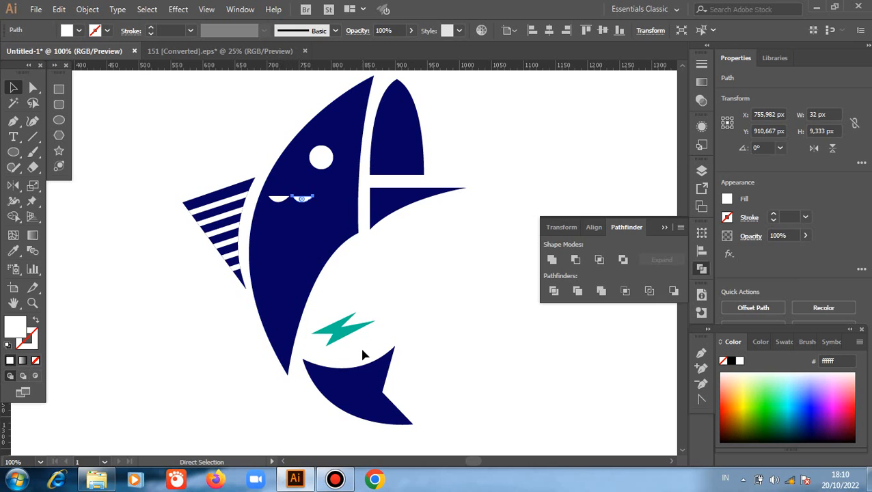
{"action": "key", "text": "ctrl+d"}
{"action": "left_click", "coordinate": [409, 284]}
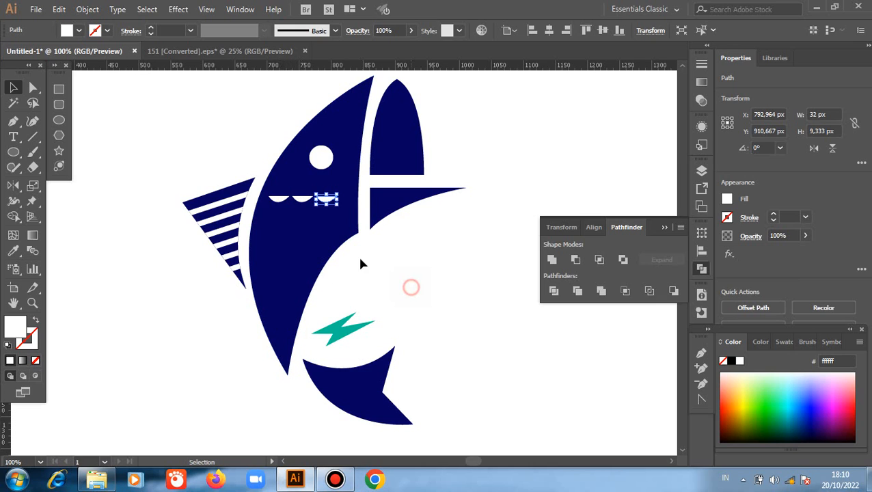
Copy the row of three scales six times down the body at about 27 px spacing, making seven rows.
{"action": "left_click", "coordinate": [279, 200]}
{"action": "left_click", "coordinate": [301, 203], "text": "shift"}
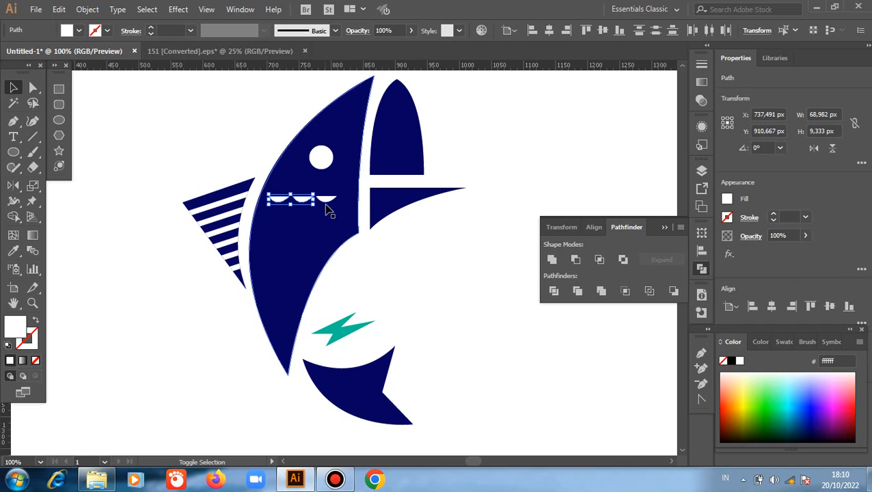
{"action": "left_click", "coordinate": [327, 203], "text": "shift"}
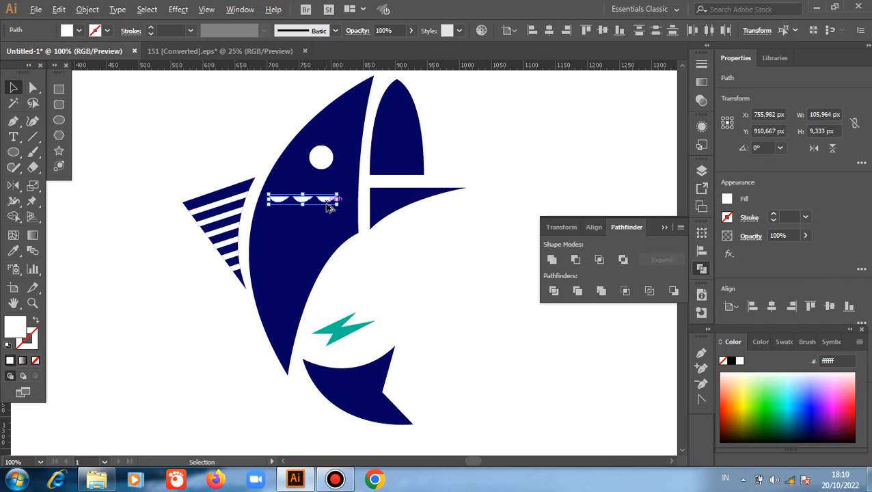
{"action": "left_click_drag", "start_coordinate": [326, 205], "coordinate": [322, 228]}
{"action": "key", "text": "ctrl+d"}
{"action": "key", "text": "ctrl+d"}
{"action": "key", "text": "ctrl+d"}
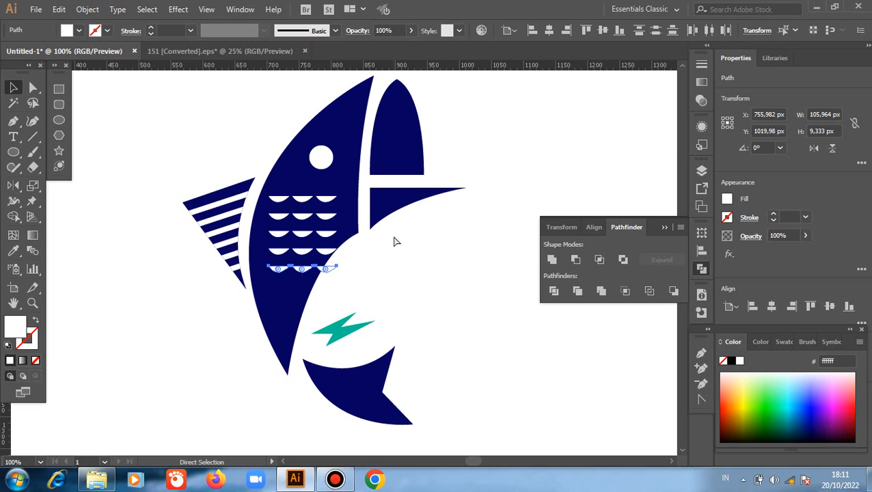
{"action": "key", "text": "ctrl+d"}
{"action": "key", "text": "ctrl+d"}
{"action": "key", "text": "v"}
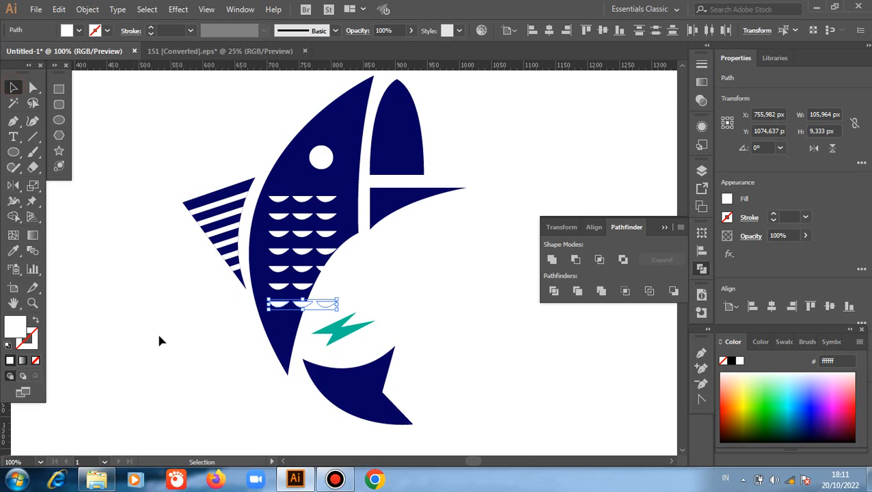
{"action": "left_click", "coordinate": [323, 303]}
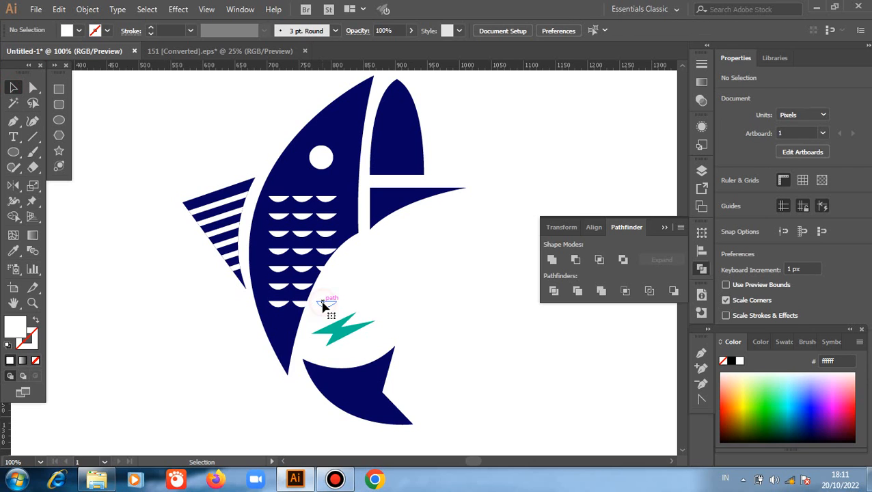
{"action": "left_click", "coordinate": [425, 278]}
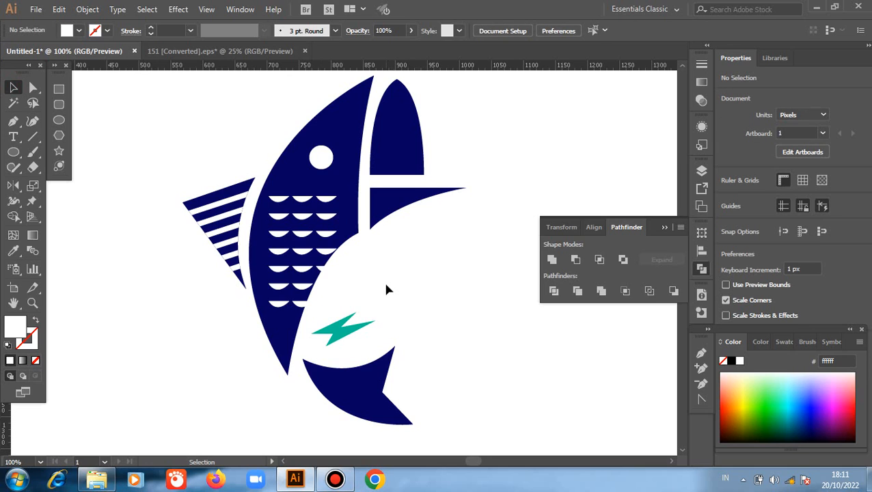
Select the fourth to seventh rows of scales and shift them about 16 px left on the fish's body.
{"action": "left_click", "coordinate": [309, 264]}
{"action": "left_click", "coordinate": [313, 261], "text": "shift"}
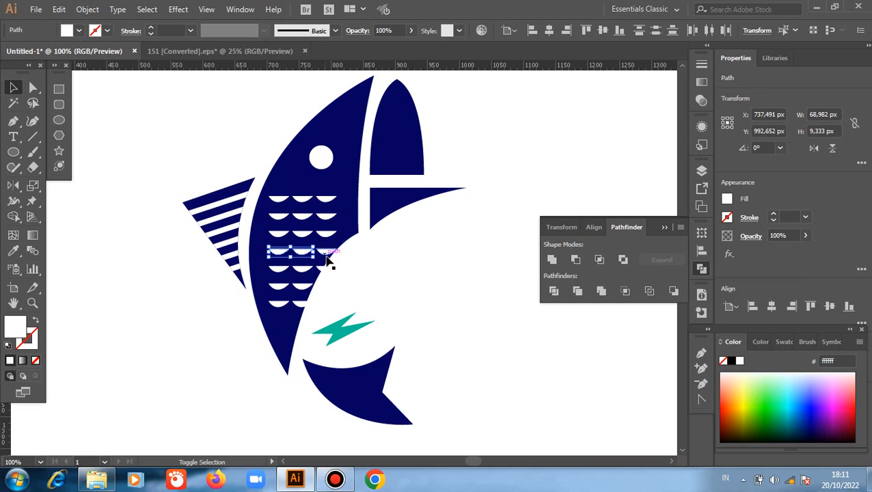
{"action": "left_click", "coordinate": [328, 256], "text": "shift"}
{"action": "left_click", "coordinate": [279, 270], "text": "shift"}
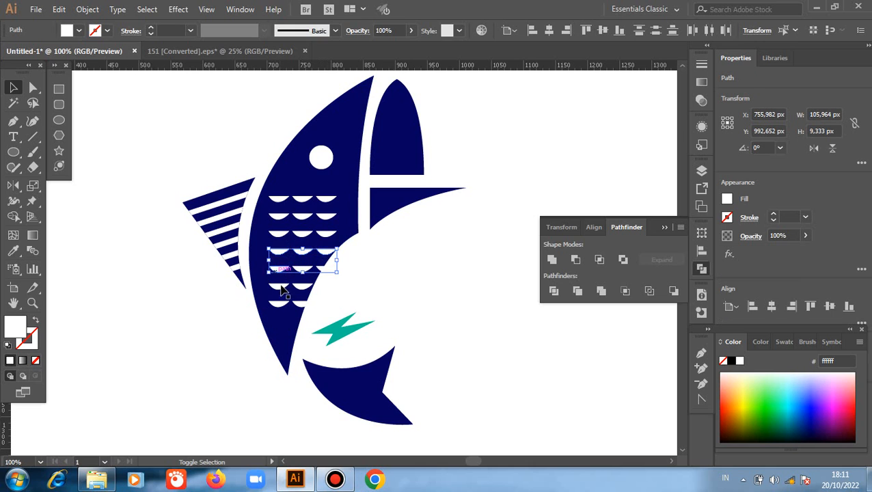
{"action": "left_click", "coordinate": [296, 287], "text": "shift"}
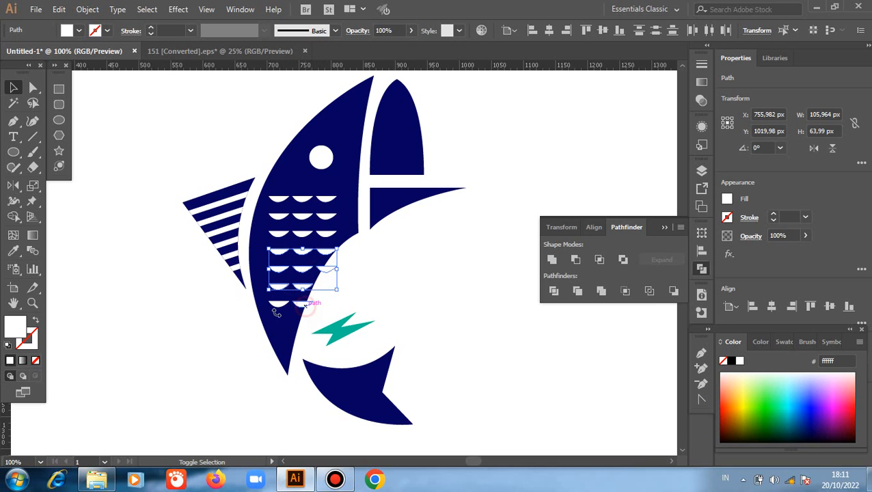
{"action": "left_click", "coordinate": [279, 305], "text": "shift"}
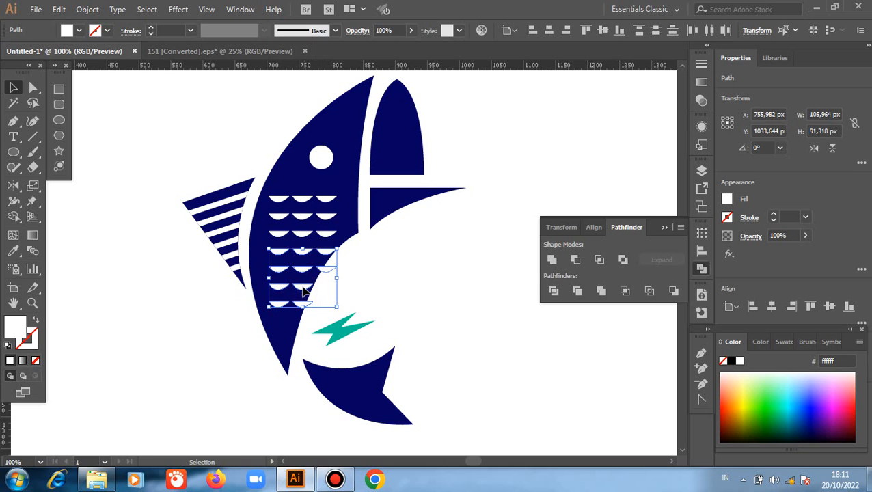
{"action": "left_click_drag", "start_coordinate": [305, 291], "coordinate": [295, 292]}
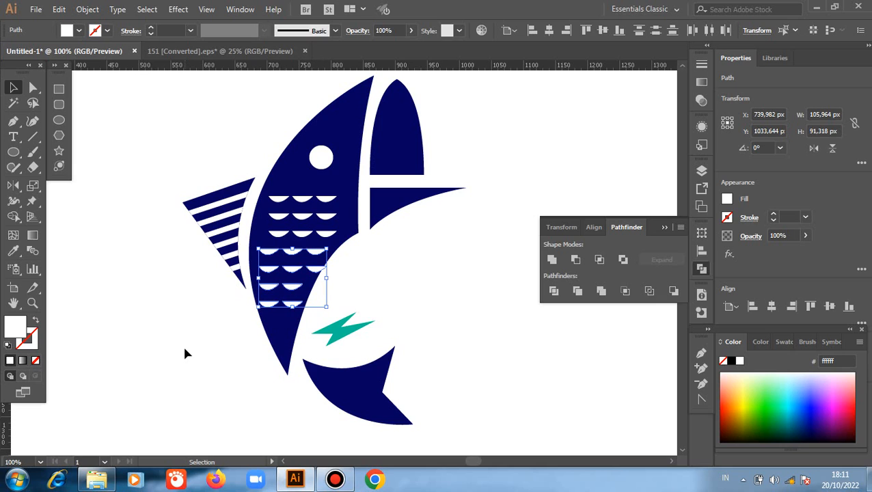
{"action": "left_click", "coordinate": [184, 350]}
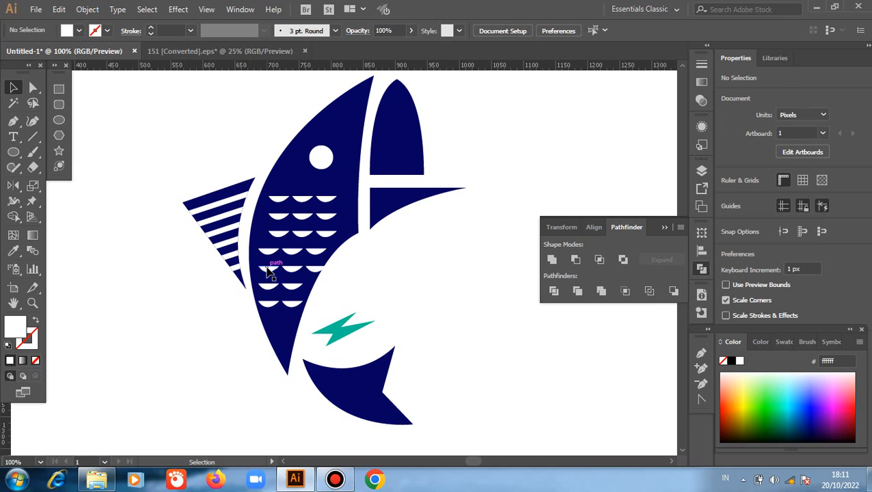
Move the three scales of the fifth row about 4 px left and 4 px up.
{"action": "left_click", "coordinate": [294, 274], "text": "shift"}
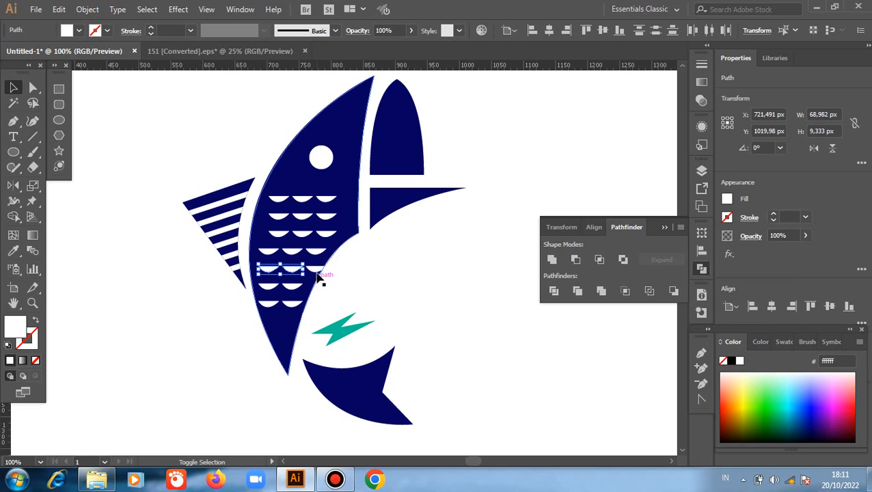
{"action": "left_click", "coordinate": [318, 272], "text": "shift"}
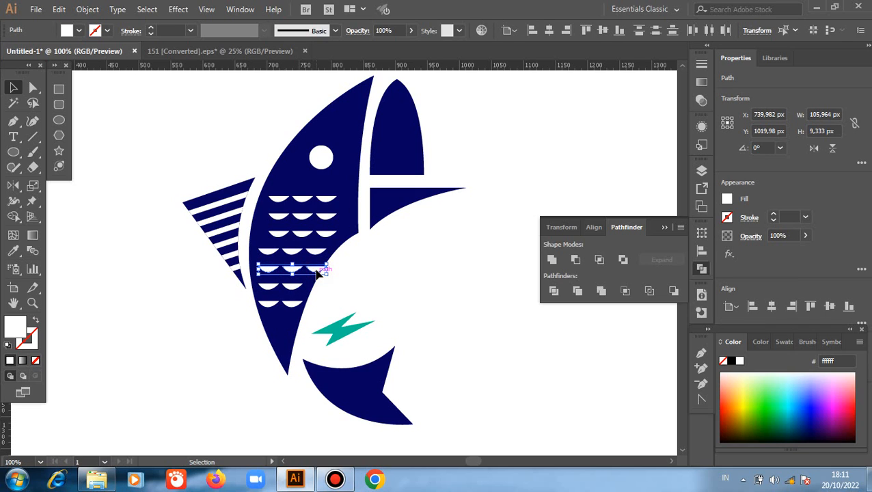
{"action": "left_click_drag", "start_coordinate": [315, 272], "coordinate": [312, 270]}
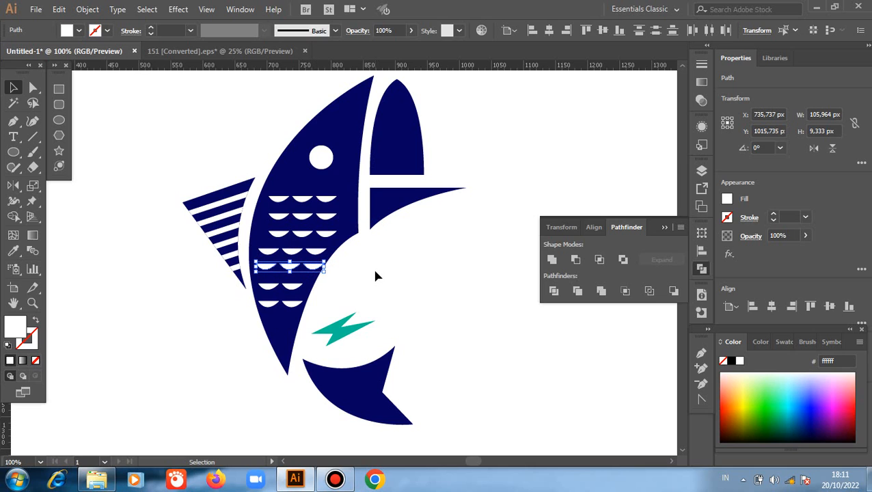
{"action": "left_click", "coordinate": [375, 276]}
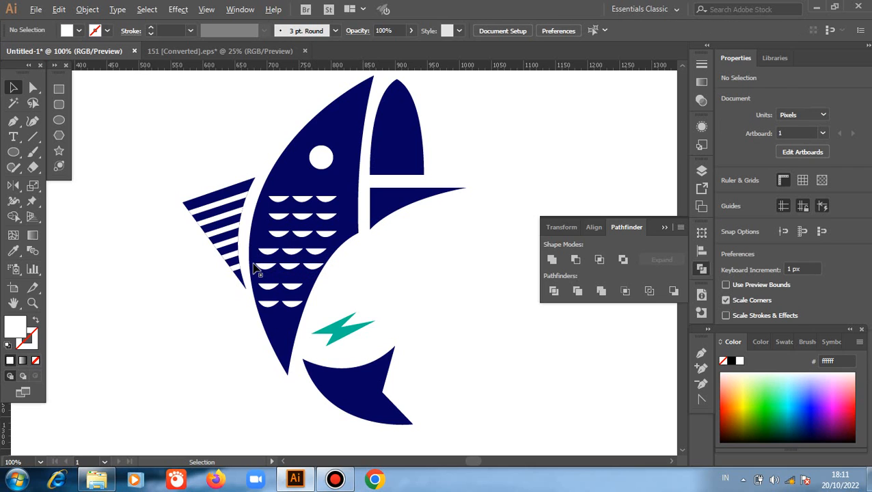
Rotate the dark blue tail piece about 6° clockwise.
{"action": "scroll", "coordinate": [257, 268], "scroll_direction": "down", "scroll_amount": 2}
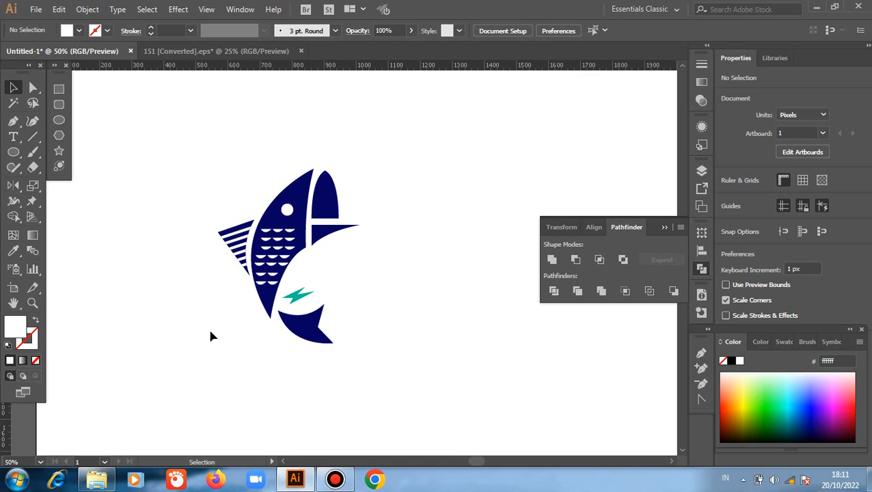
{"action": "left_click", "coordinate": [328, 312]}
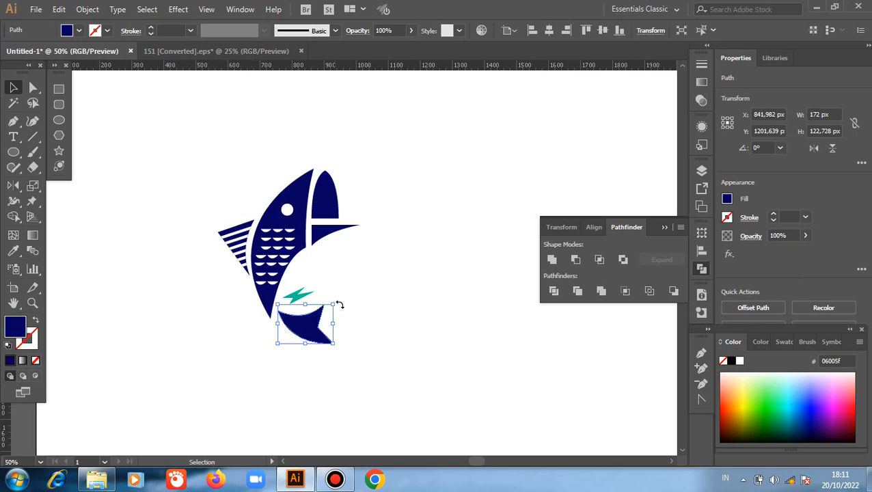
{"action": "left_click_drag", "start_coordinate": [339, 301], "coordinate": [341, 305]}
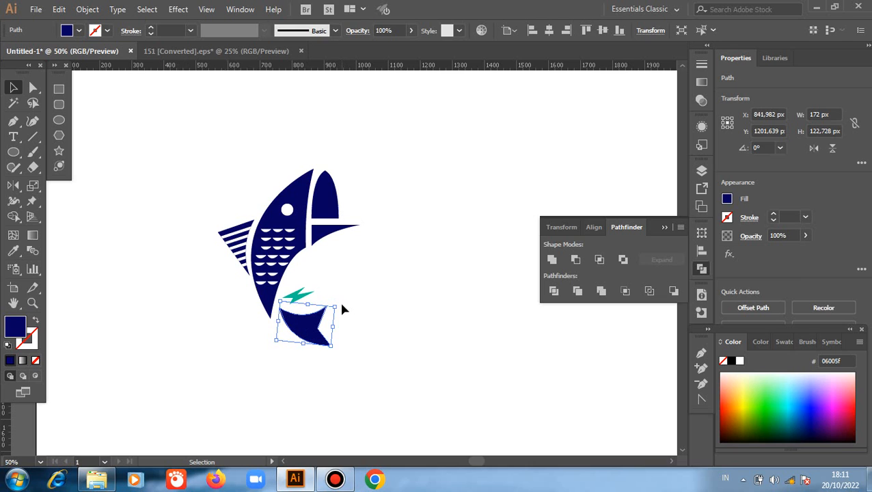
Reflect a copy of the whole fish across a vertical axis through the right tip of the curved piece beside the body.
{"action": "left_click_drag", "start_coordinate": [183, 161], "coordinate": [384, 365]}
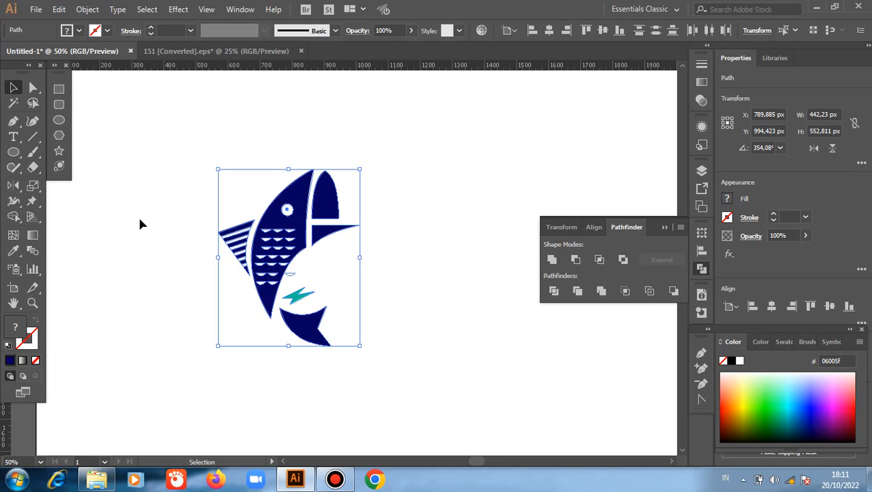
{"action": "left_click", "coordinate": [13, 185]}
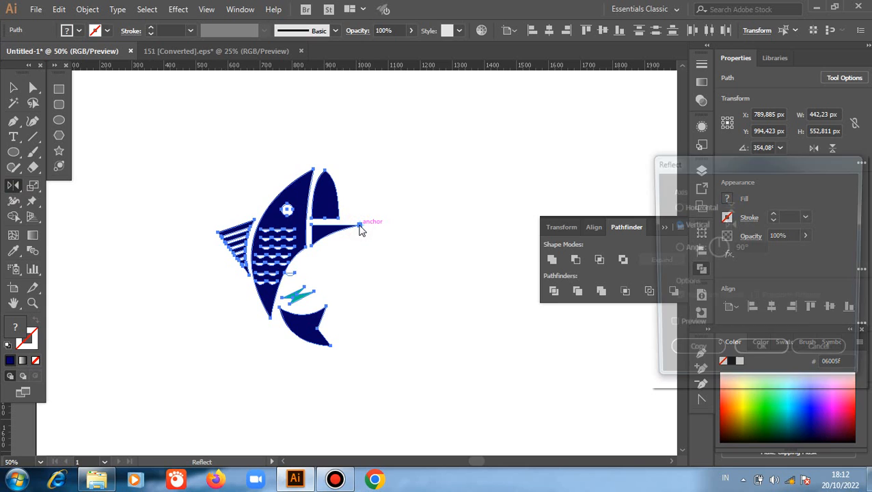
{"action": "left_click", "coordinate": [360, 225], "text": "alt"}
{"action": "left_click", "coordinate": [668, 329]}
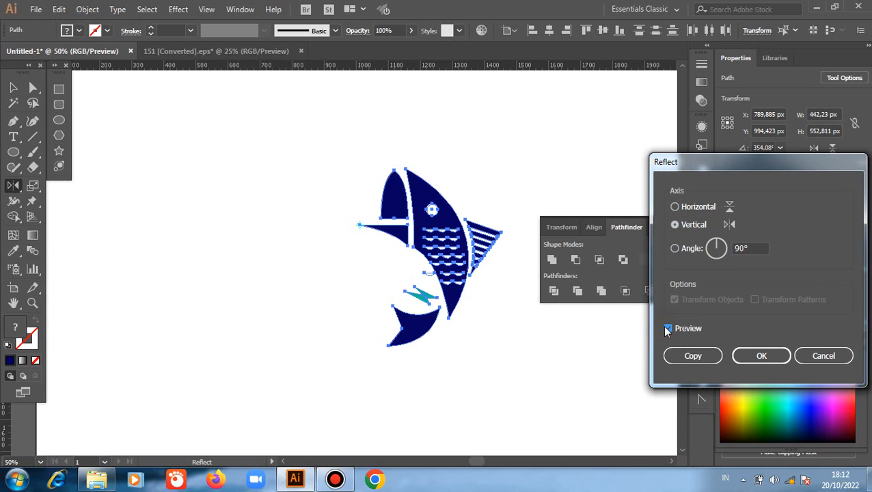
{"action": "left_click", "coordinate": [689, 358]}
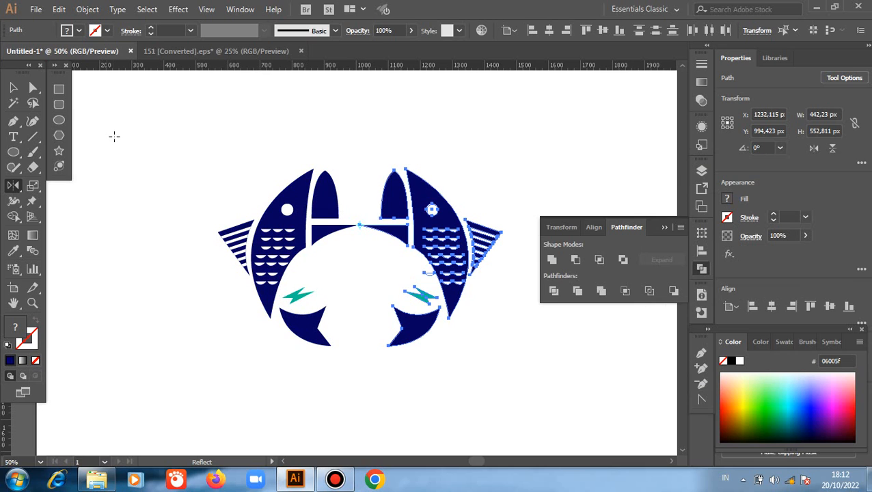
{"action": "left_click", "coordinate": [13, 88]}
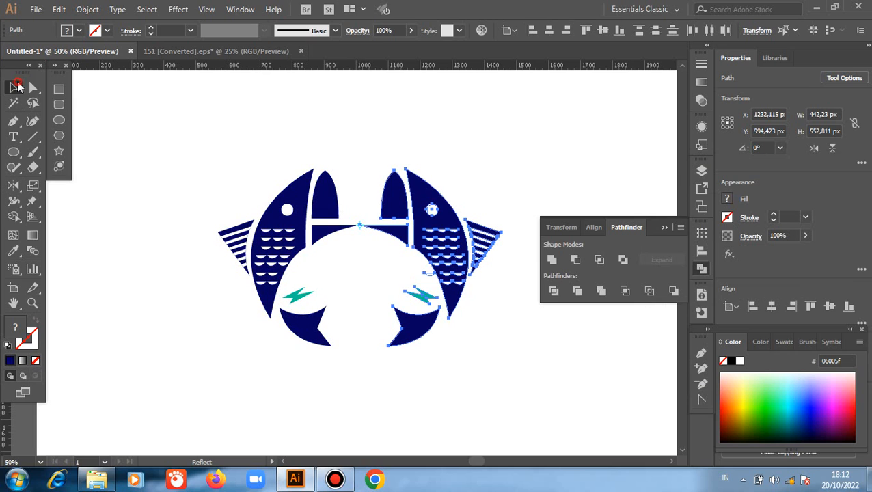
{"action": "left_click", "coordinate": [134, 196]}
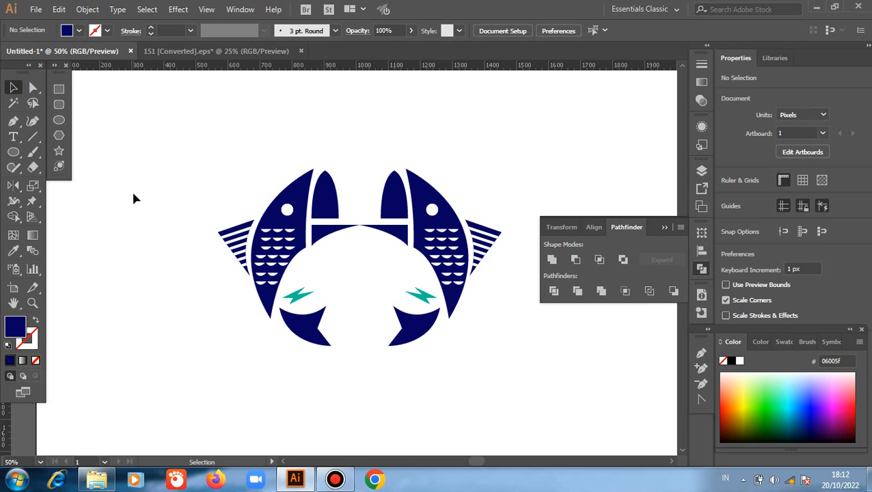
Draw a dark blue circle about 180 px in diameter, centred above the gap between the two fish.
{"action": "scroll", "coordinate": [134, 198], "scroll_direction": "down", "scroll_amount": 1}
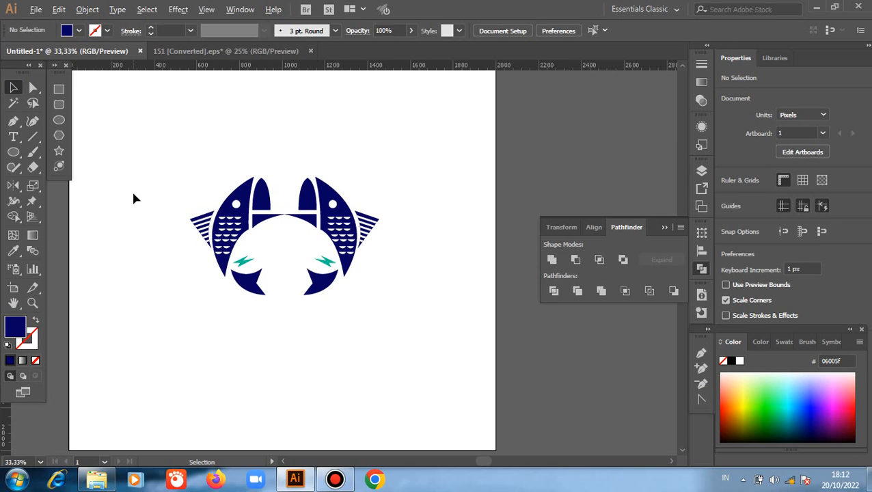
{"action": "left_click", "coordinate": [59, 120]}
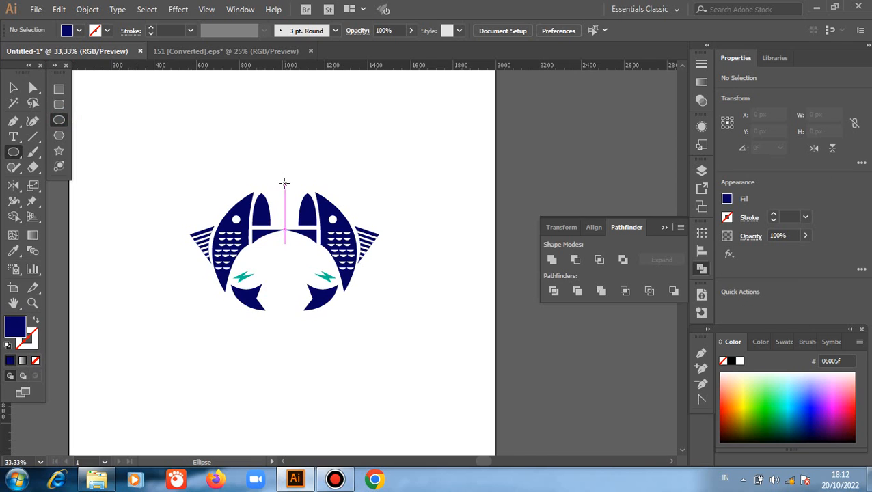
{"action": "left_click_drag", "start_coordinate": [284, 182], "coordinate": [293, 201]}
{"action": "left_click_drag", "start_coordinate": [187, 193], "coordinate": [187, 194]}
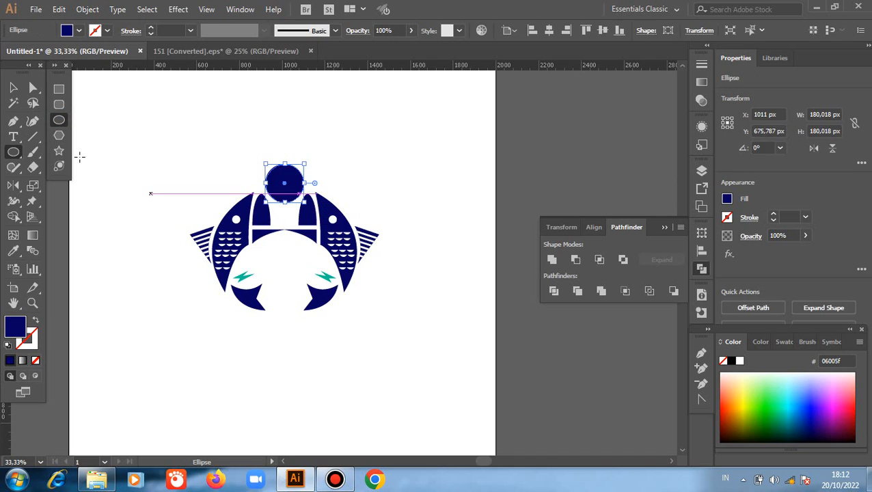
{"action": "left_click", "coordinate": [13, 87]}
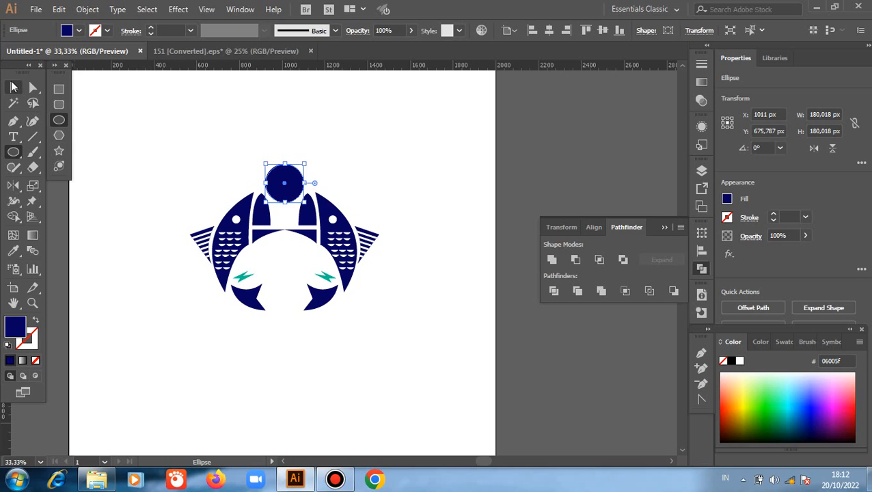
{"action": "left_click", "coordinate": [106, 156]}
{"action": "scroll", "coordinate": [177, 208], "scroll_direction": "down", "scroll_amount": 1}
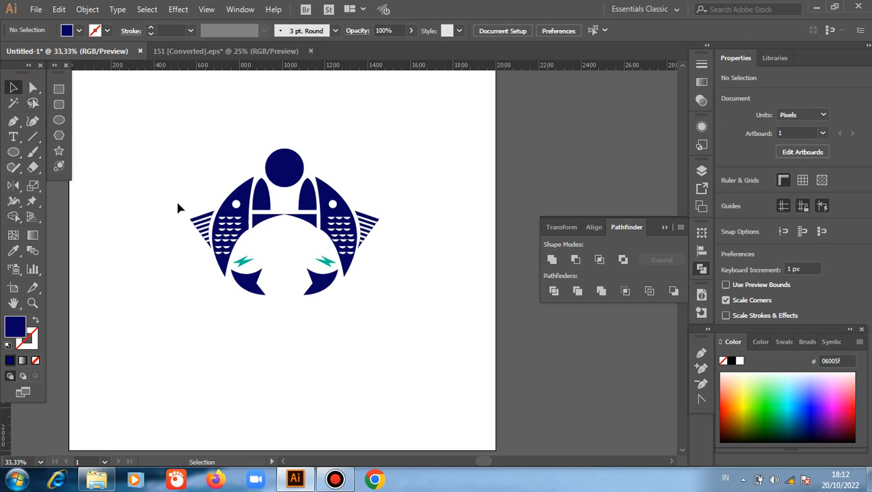
Draw a concentric circle about 133 px in diameter inside the dark blue circle and make it white by sampling the empty canvas.
{"action": "scroll", "coordinate": [177, 203], "scroll_direction": "down", "scroll_amount": 1}
{"action": "scroll", "coordinate": [208, 194], "scroll_direction": "up", "scroll_amount": 1}
{"action": "key", "text": "space"}
{"action": "scroll", "coordinate": [260, 199], "scroll_direction": "up", "scroll_amount": 2}
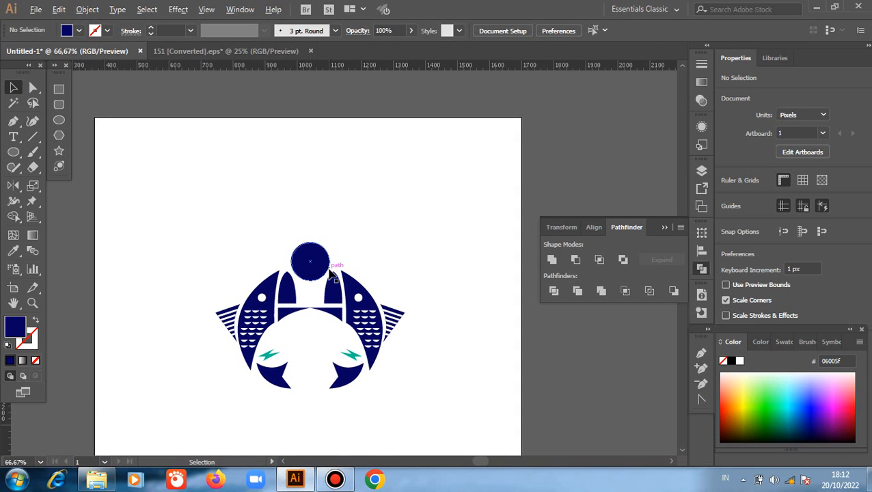
{"action": "scroll", "coordinate": [330, 274], "scroll_direction": "up", "scroll_amount": 1}
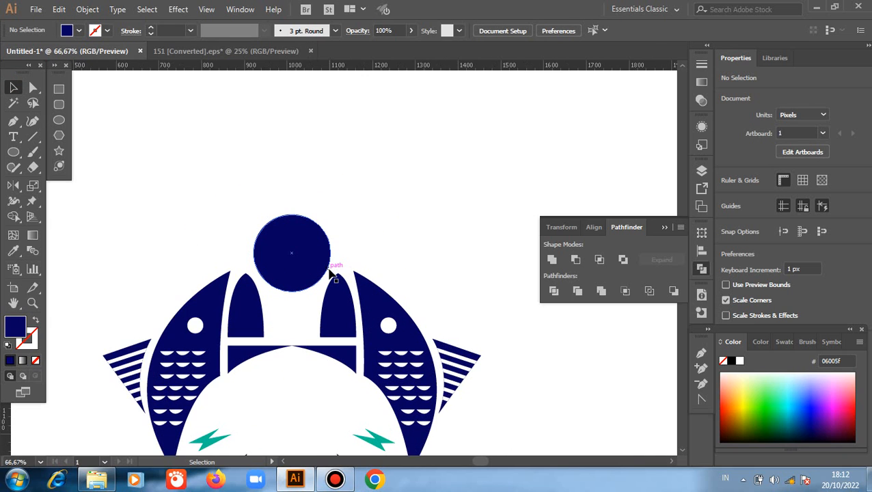
{"action": "left_click", "coordinate": [58, 122]}
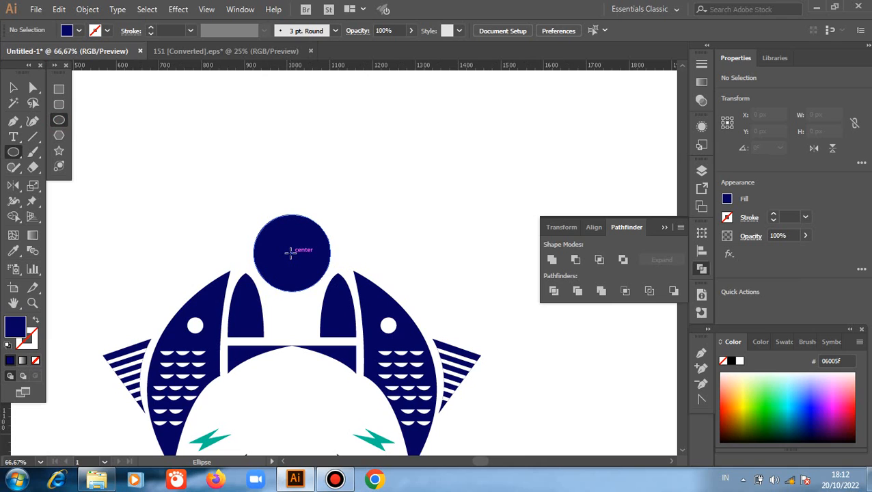
{"action": "left_click_drag", "start_coordinate": [291, 253], "coordinate": [307, 281]}
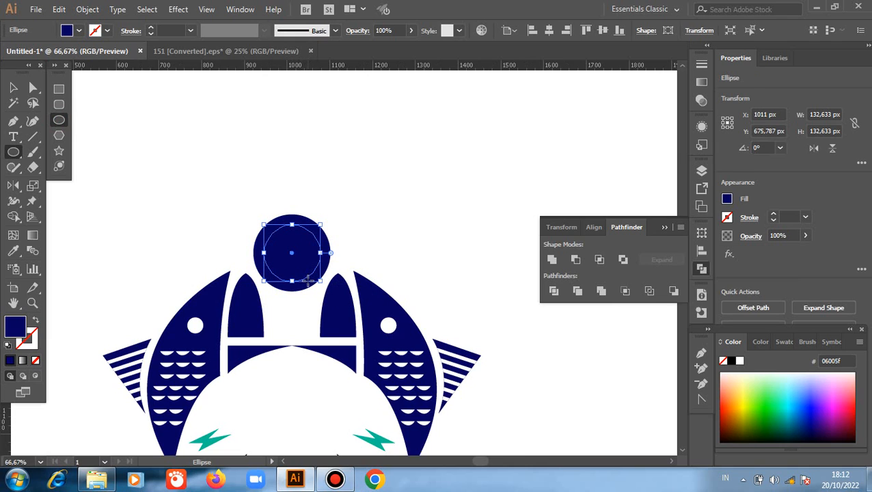
{"action": "key", "text": "i"}
{"action": "left_click", "coordinate": [420, 189]}
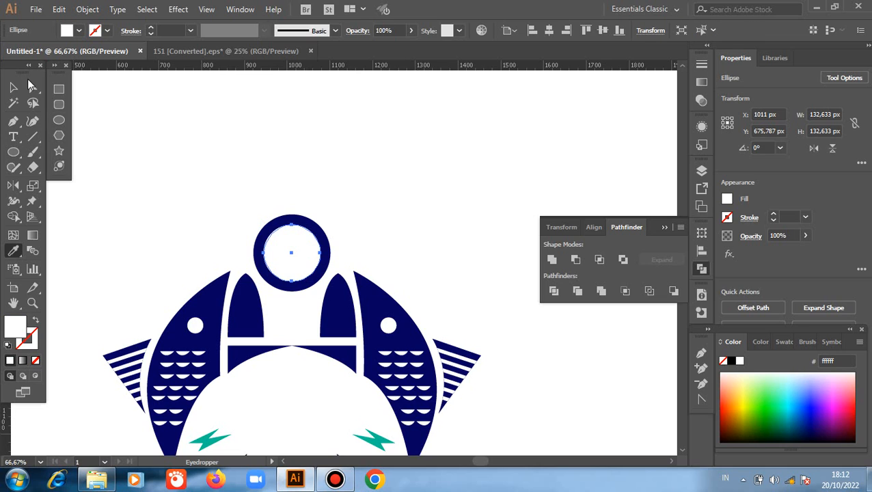
{"action": "left_click", "coordinate": [13, 89]}
{"action": "left_click", "coordinate": [60, 121]}
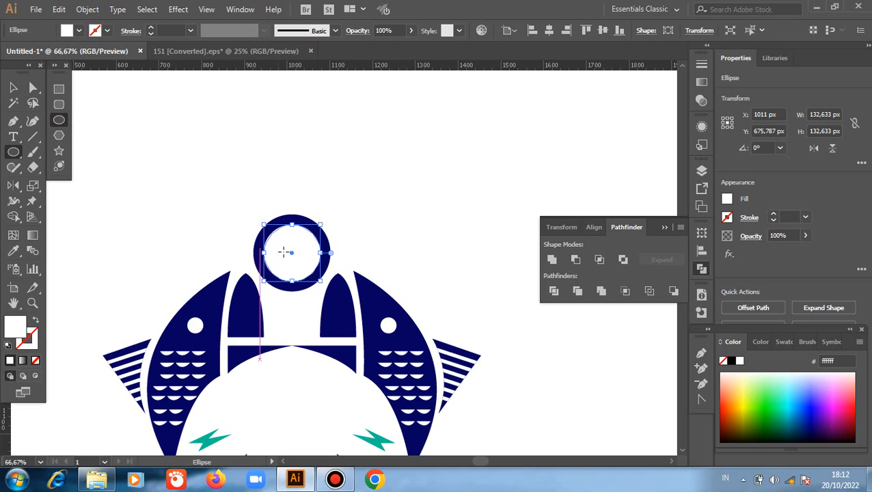
{"action": "left_click", "coordinate": [430, 197]}
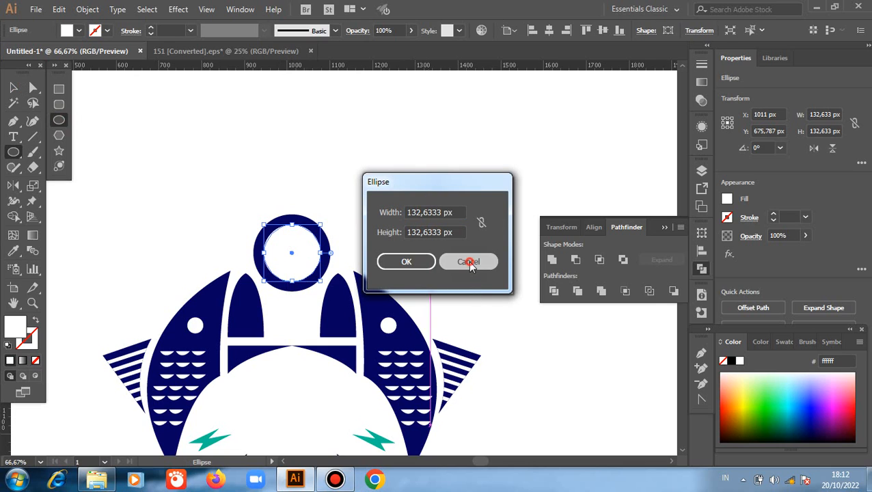
{"action": "left_click", "coordinate": [469, 262]}
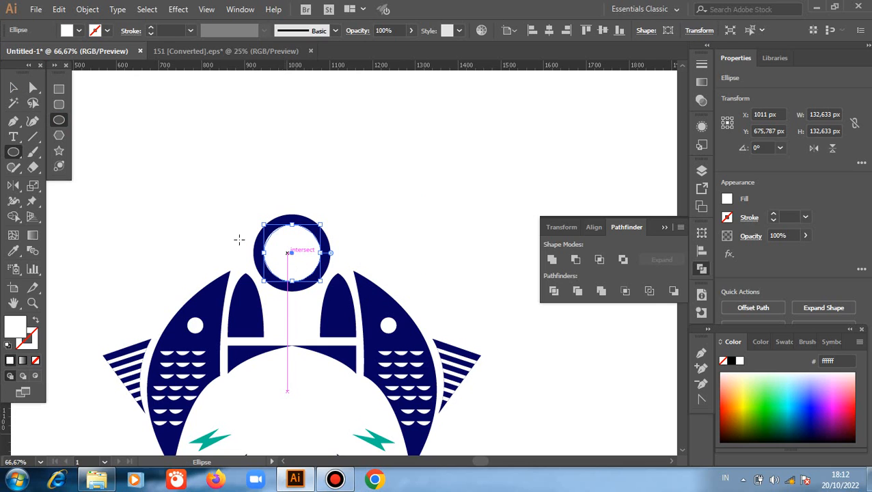
Draw a concentric circle about 97 px in diameter inside the white circle and make it dark blue by sampling the fish.
{"action": "key", "text": "v"}
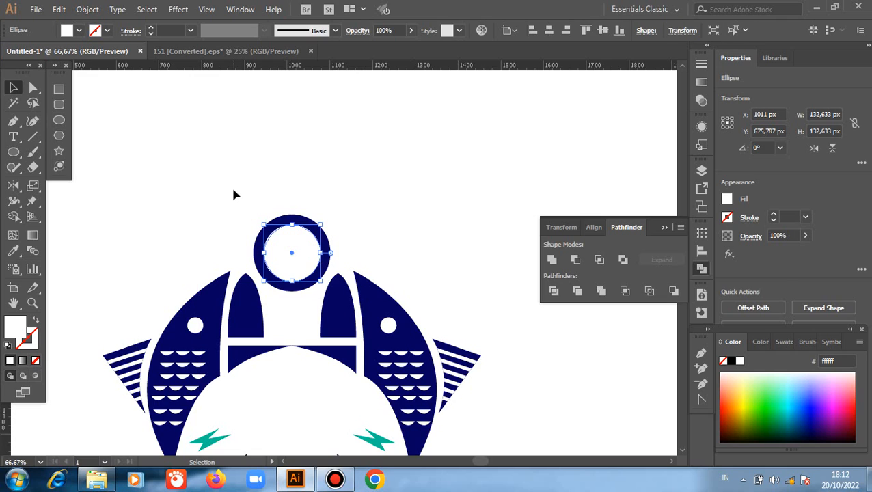
{"action": "left_click", "coordinate": [222, 228]}
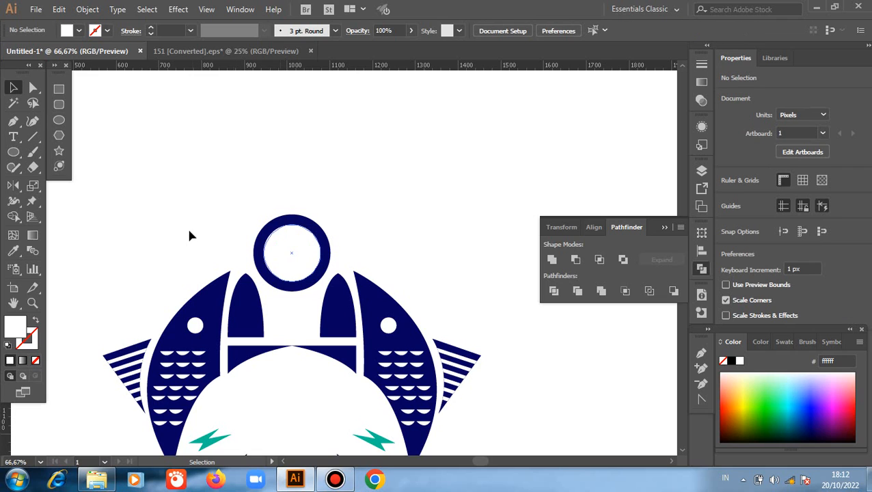
{"action": "left_click", "coordinate": [59, 120]}
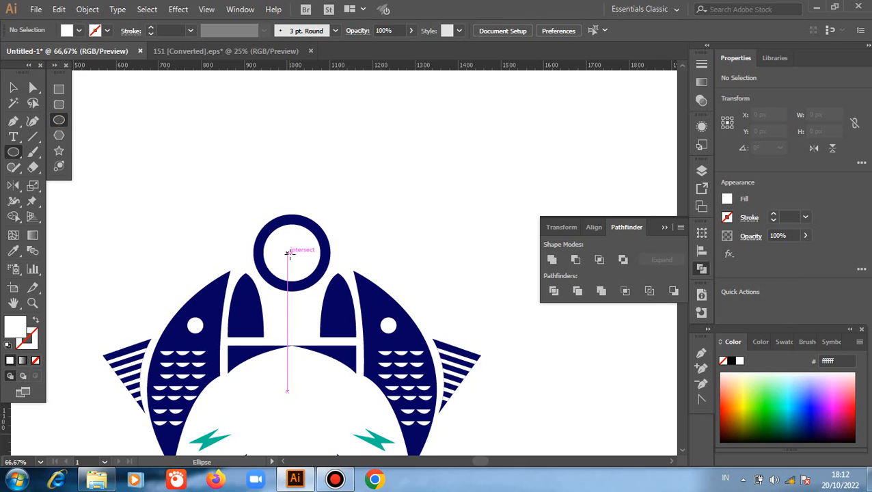
{"action": "left_click_drag", "start_coordinate": [293, 256], "coordinate": [309, 278]}
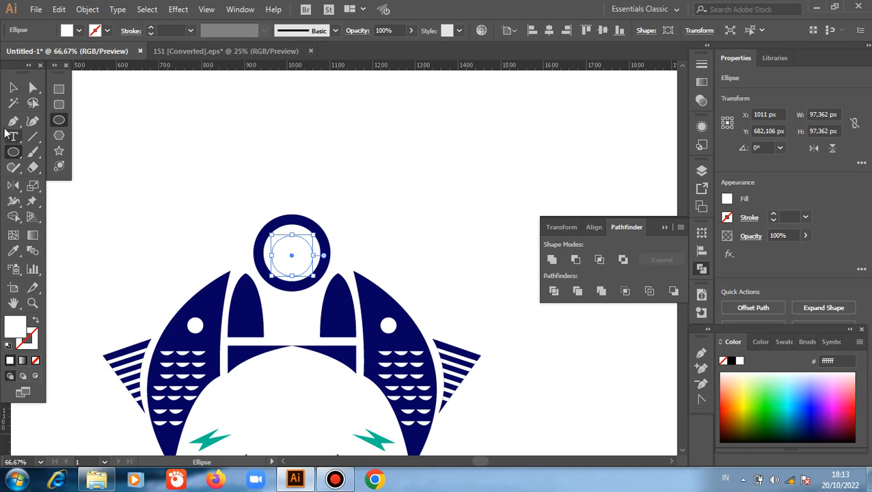
{"action": "key", "text": "v"}
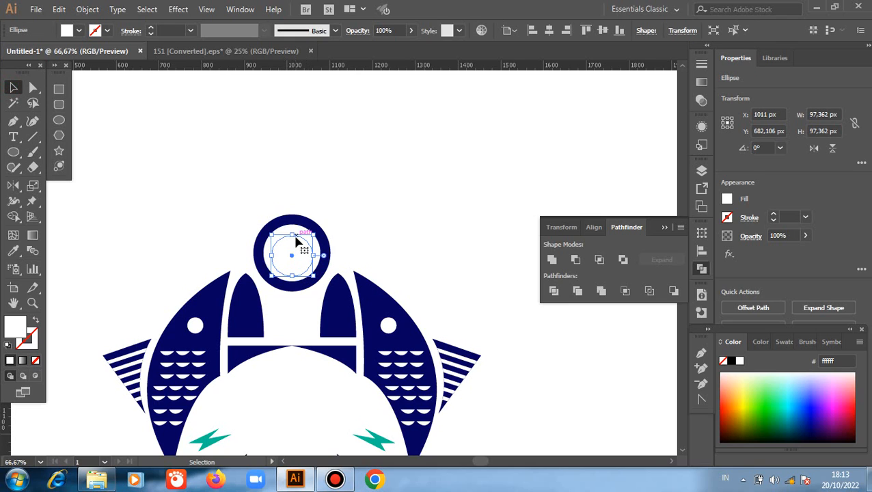
{"action": "left_click_drag", "start_coordinate": [296, 237], "coordinate": [294, 238]}
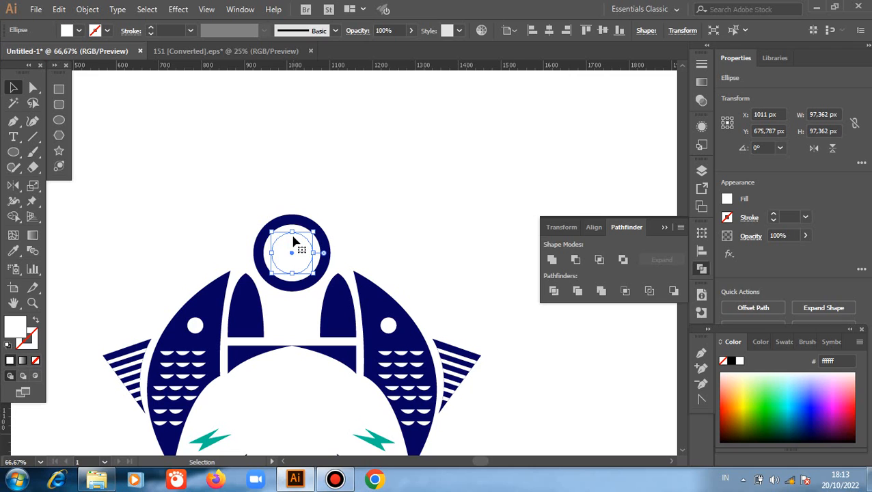
{"action": "key", "text": "i"}
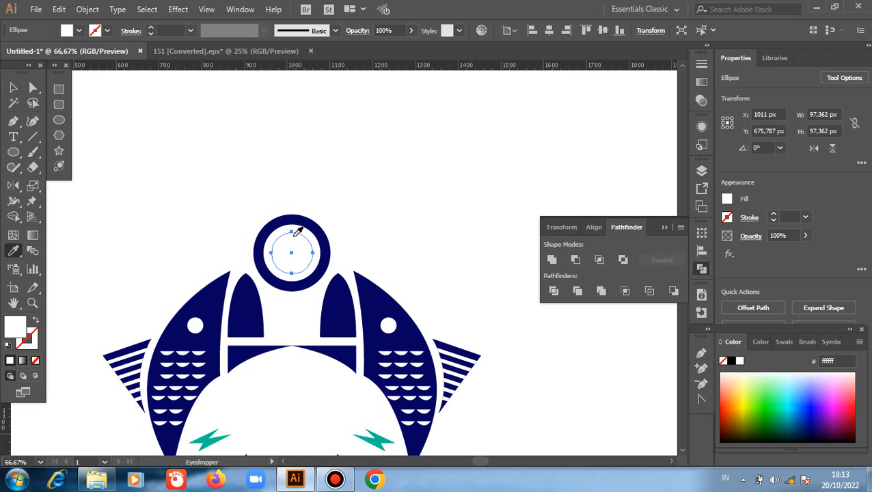
{"action": "left_click", "coordinate": [369, 294]}
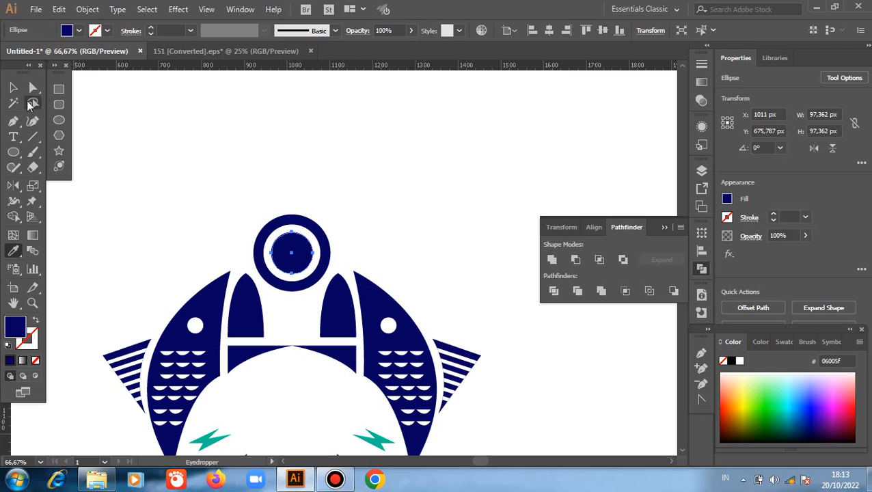
{"action": "left_click", "coordinate": [13, 88]}
{"action": "left_click", "coordinate": [76, 127]}
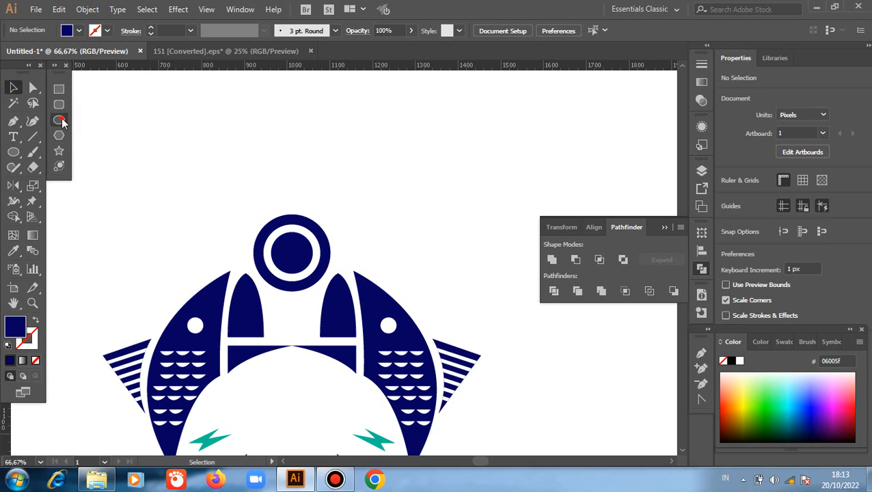
Draw a concentric circle about 64 px in diameter inside the inner dark blue circle and colour it teal by sampling a lightning bolt.
{"action": "left_click", "coordinate": [59, 119]}
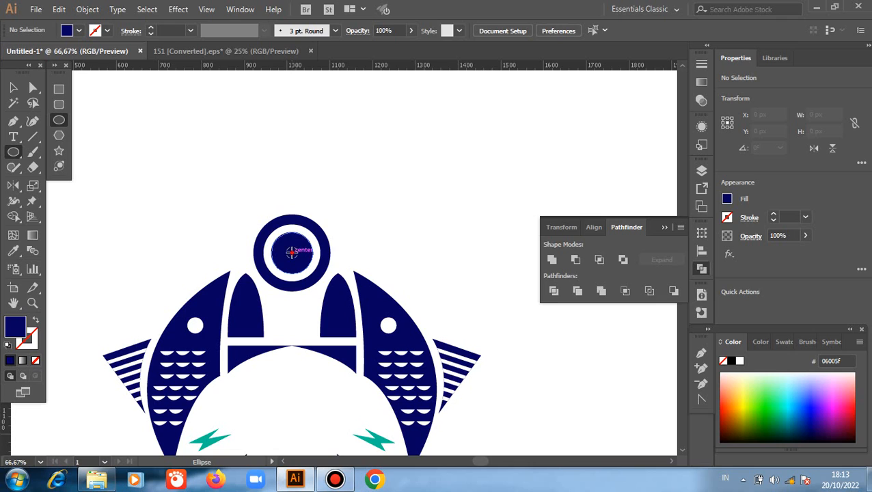
{"action": "left_click_drag", "start_coordinate": [292, 252], "coordinate": [301, 267]}
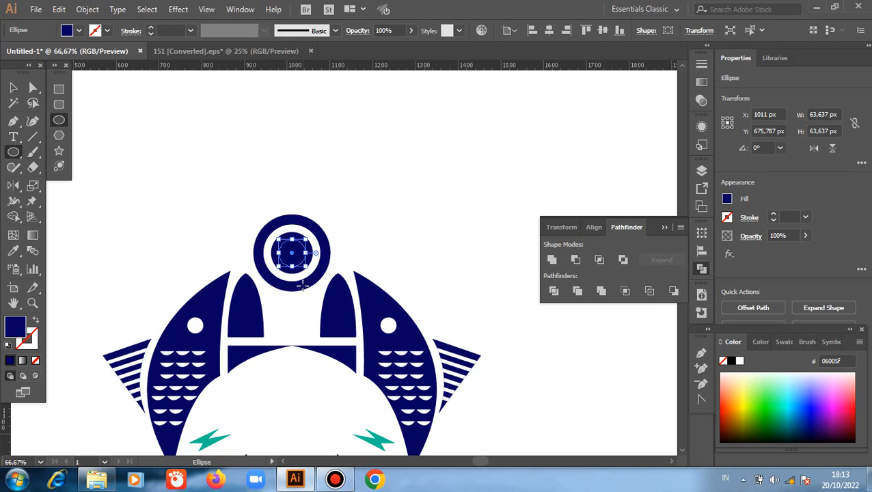
{"action": "key", "text": "i"}
{"action": "left_click", "coordinate": [207, 439]}
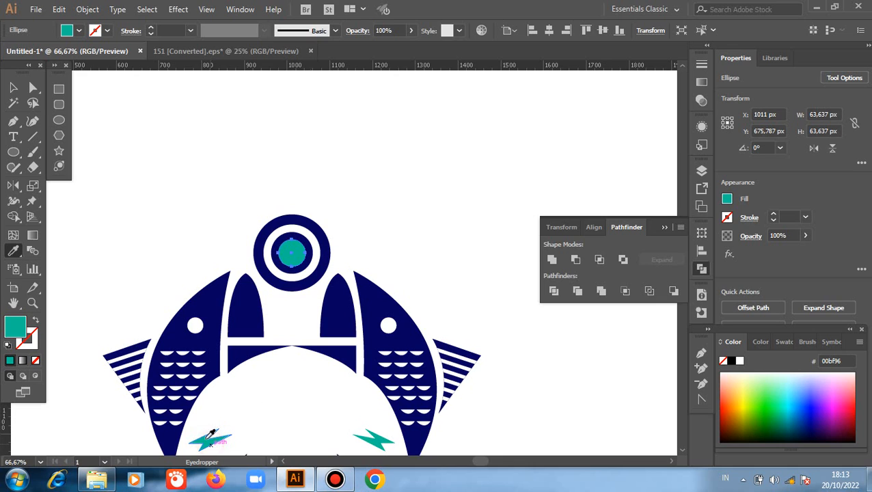
{"action": "left_click", "coordinate": [13, 88]}
{"action": "left_click", "coordinate": [186, 161]}
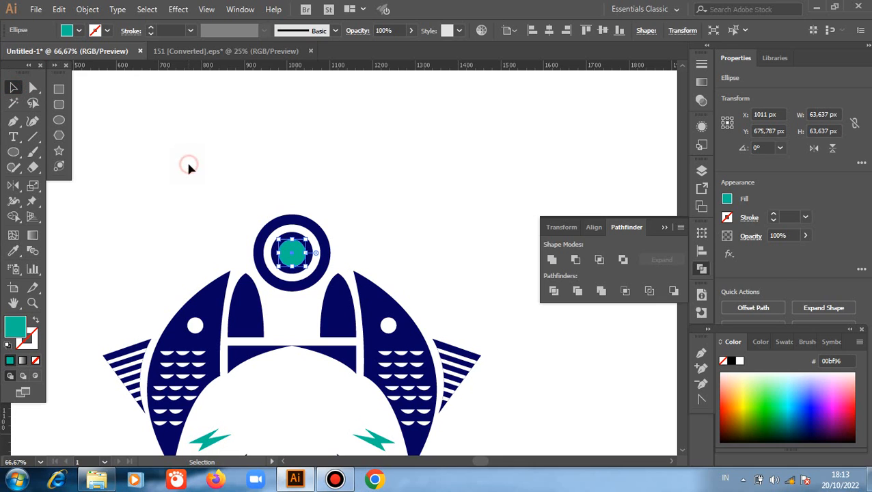
Draw a concentric circle about 34 px in diameter inside the teal circle and make it dark blue by sampling the outer ring.
{"action": "left_click", "coordinate": [59, 119]}
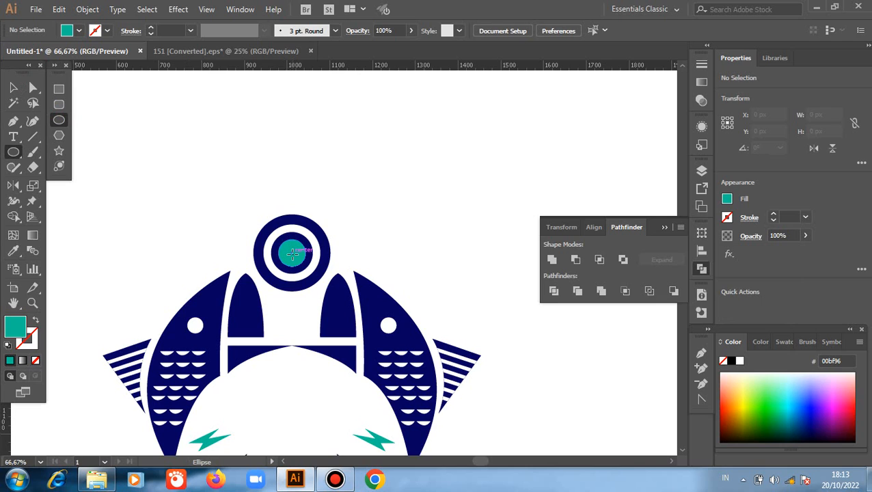
{"action": "left_click_drag", "start_coordinate": [293, 253], "coordinate": [296, 257]}
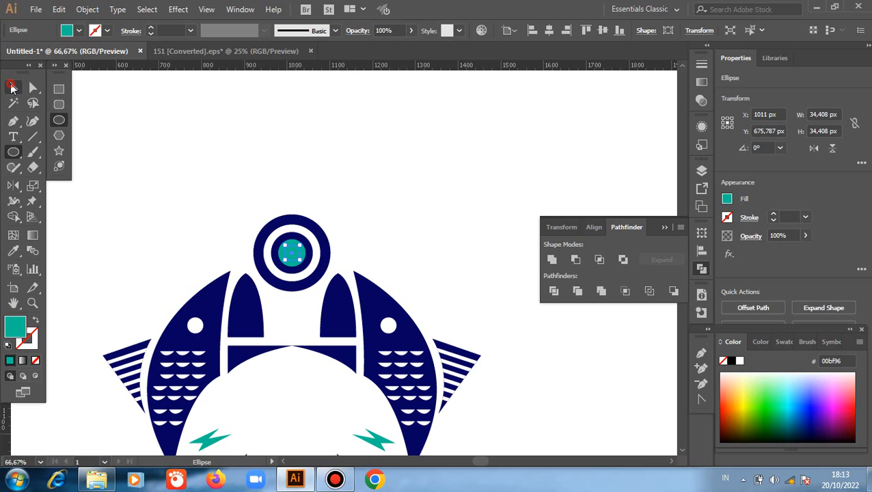
{"action": "left_click", "coordinate": [13, 88]}
{"action": "key", "text": "i"}
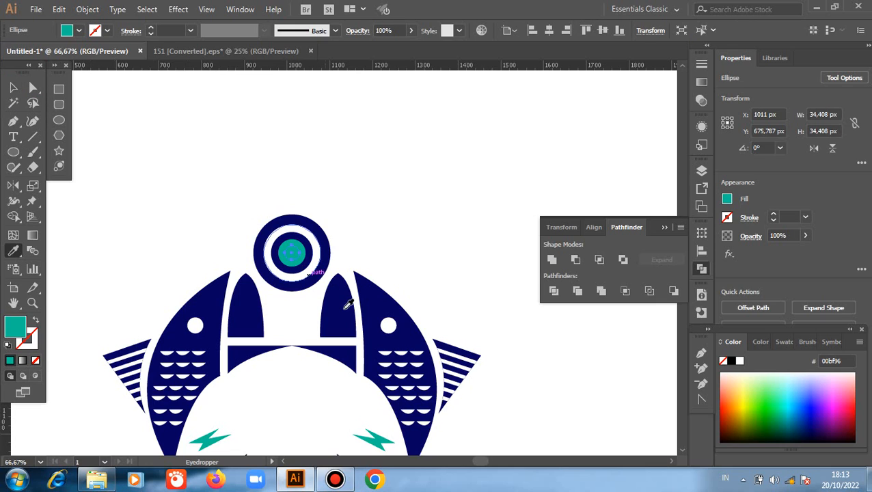
{"action": "left_click", "coordinate": [288, 290]}
{"action": "left_click", "coordinate": [12, 87]}
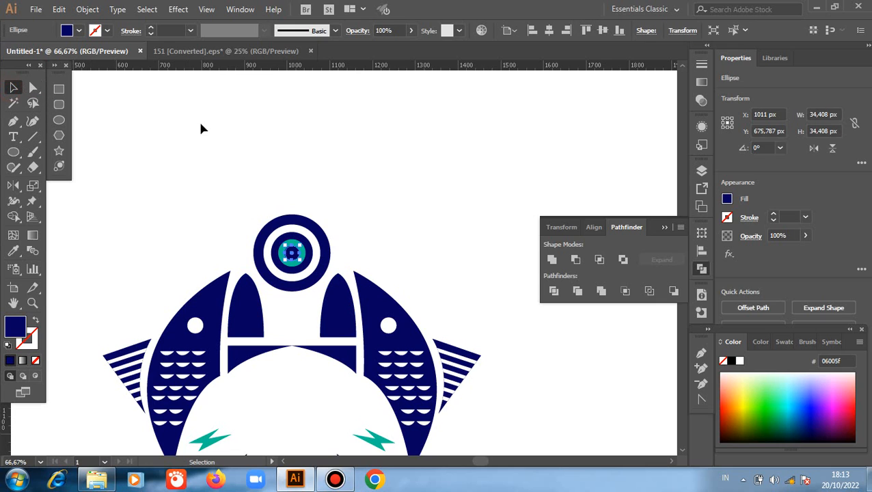
{"action": "left_click", "coordinate": [326, 182]}
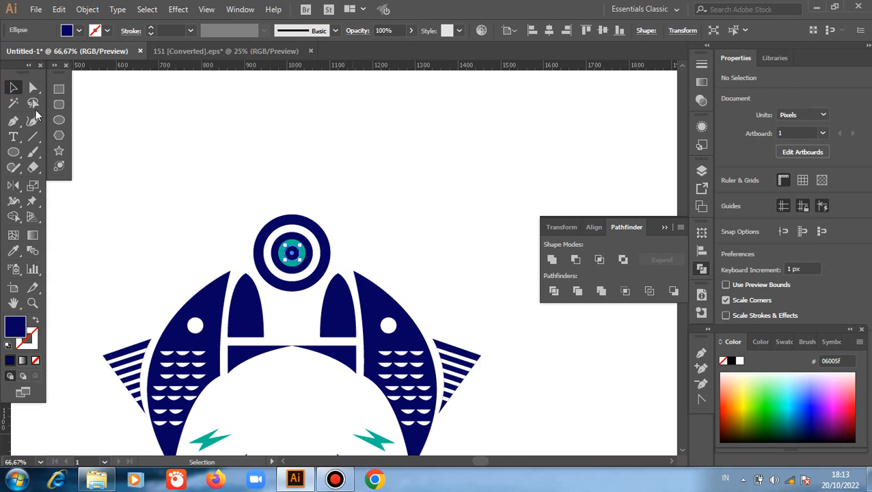
Add a white highlight circle about 15 px in diameter over the upper-left edge of the pupil, sampling its colour from the white ring.
{"action": "left_click", "coordinate": [59, 120]}
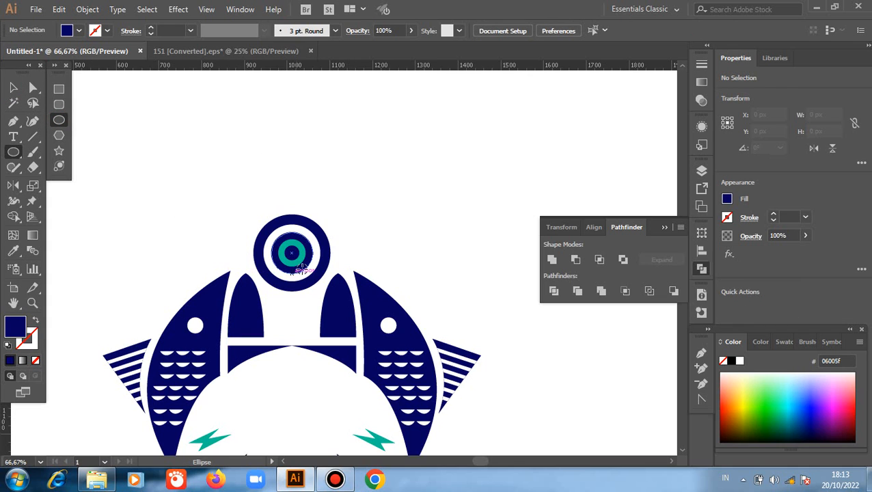
{"action": "scroll", "coordinate": [307, 269], "scroll_direction": "up", "scroll_amount": 1}
{"action": "scroll", "coordinate": [299, 247], "scroll_direction": "up", "scroll_amount": 2}
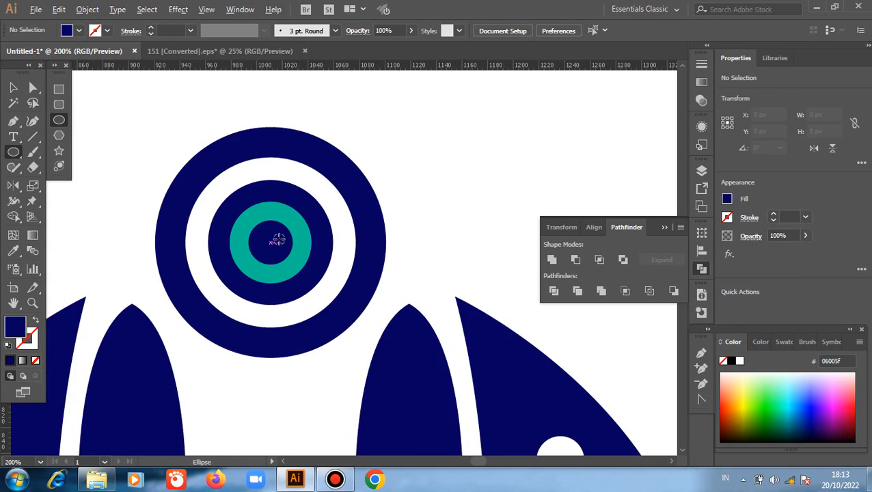
{"action": "left_click_drag", "start_coordinate": [251, 231], "coordinate": [260, 243]}
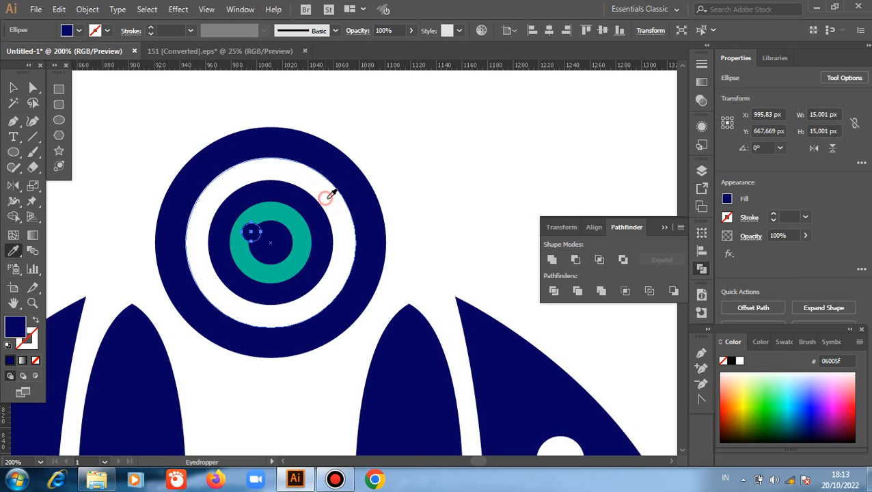
{"action": "left_click", "coordinate": [327, 197]}
{"action": "left_click", "coordinate": [13, 89]}
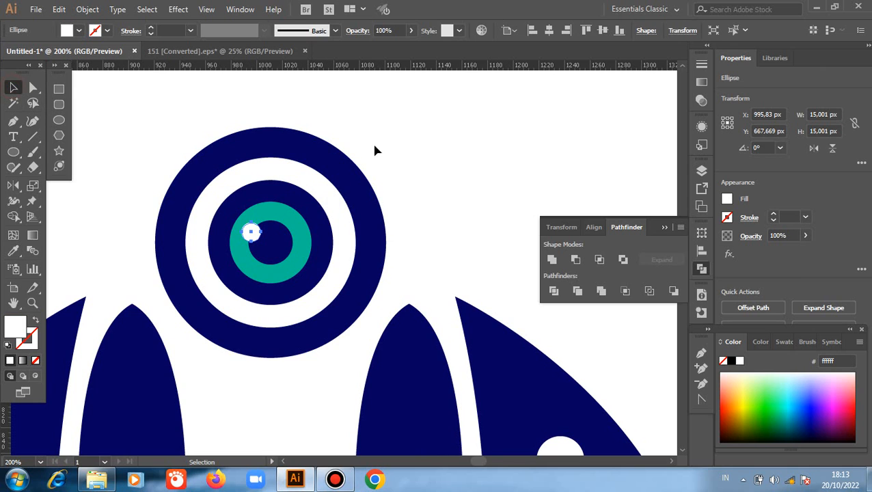
{"action": "left_click", "coordinate": [445, 169]}
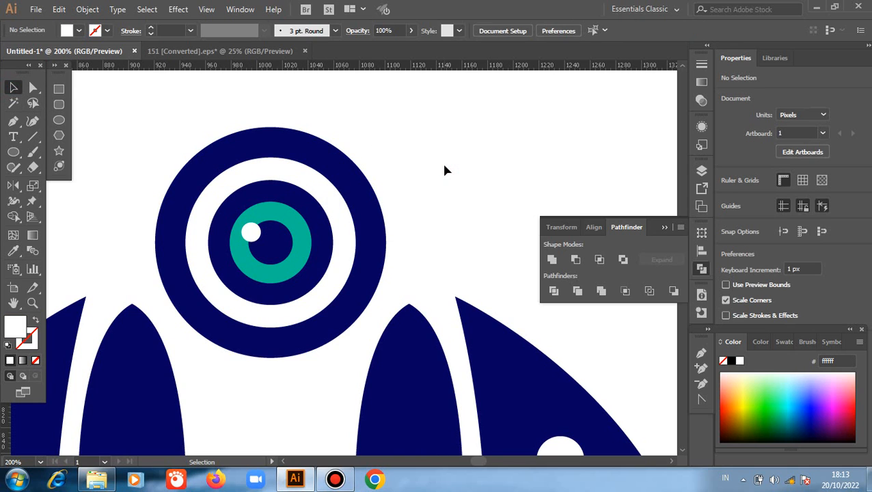
Group the whole fish-and-eye artwork and centre it horizontally and vertically on the artboard.
{"action": "key", "text": "ctrl+minus"}
{"action": "key", "text": "ctrl+minus"}
{"action": "key", "text": "ctrl+minus"}
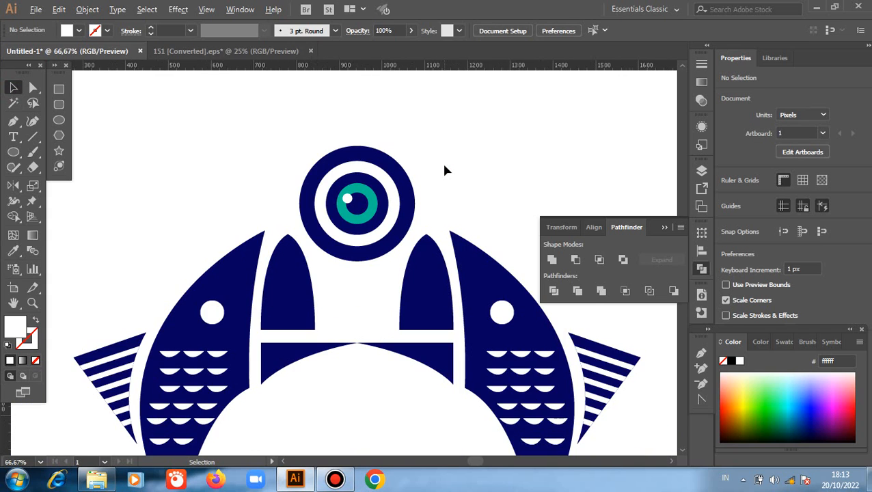
{"action": "key", "text": "ctrl+minus"}
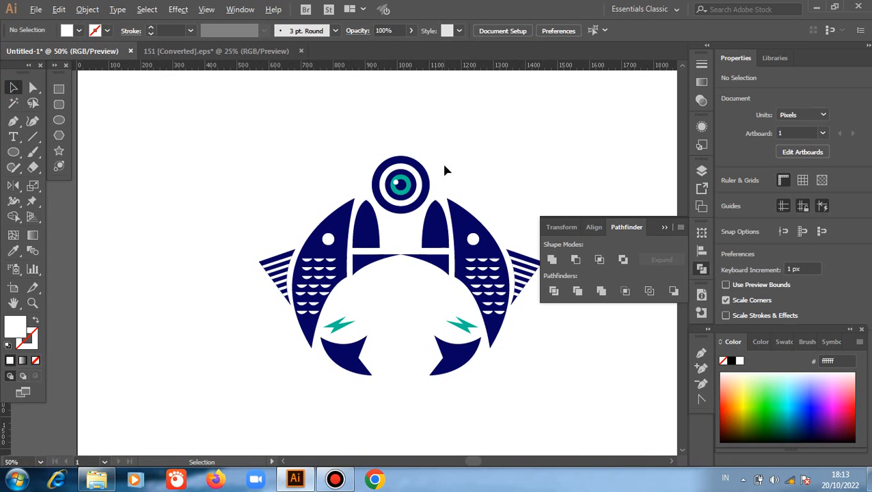
{"action": "left_click", "coordinate": [663, 228]}
{"action": "scroll", "coordinate": [541, 249], "scroll_direction": "down", "scroll_amount": 1}
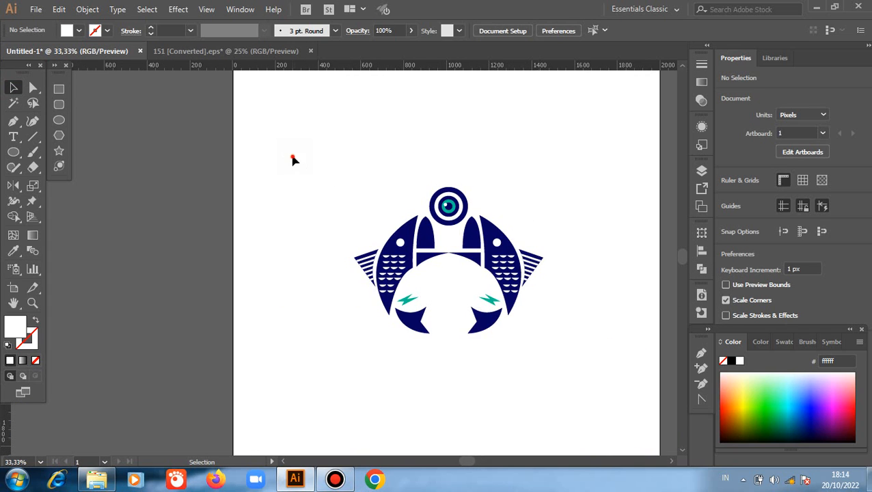
{"action": "left_click_drag", "start_coordinate": [292, 158], "coordinate": [565, 373]}
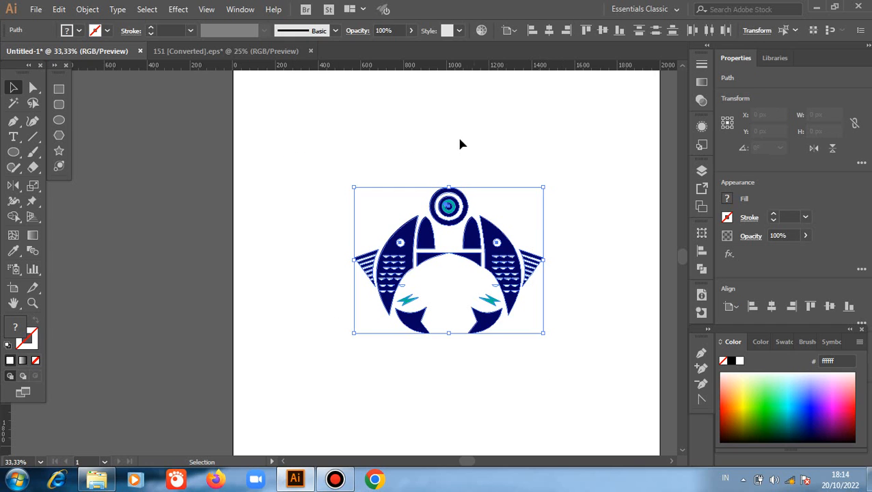
{"action": "right_click", "coordinate": [458, 139]}
{"action": "left_click", "coordinate": [492, 220]}
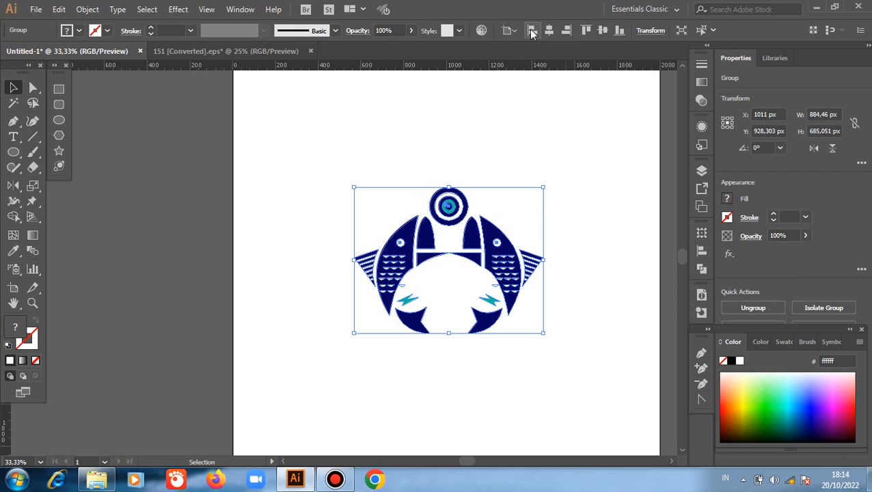
{"action": "left_click", "coordinate": [549, 30]}
{"action": "left_click", "coordinate": [602, 30]}
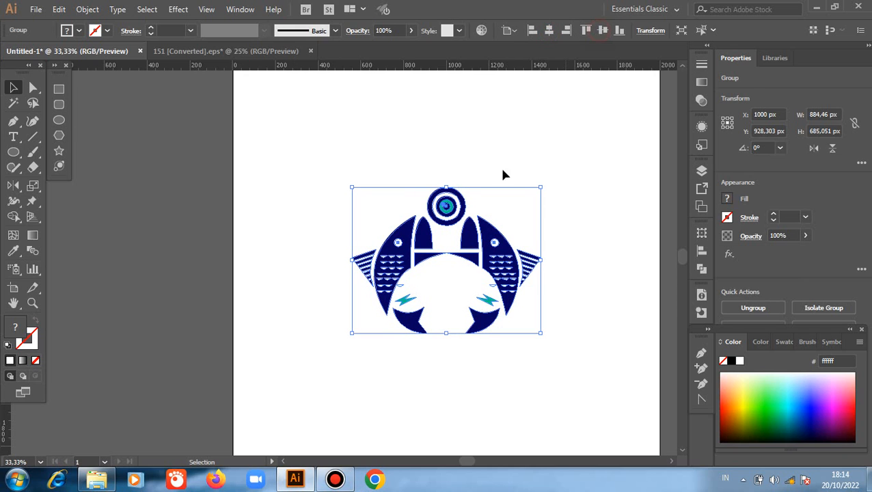
{"action": "left_click", "coordinate": [316, 169]}
{"action": "key", "text": "space"}
{"action": "left_click_drag", "start_coordinate": [470, 339], "coordinate": [400, 326]}
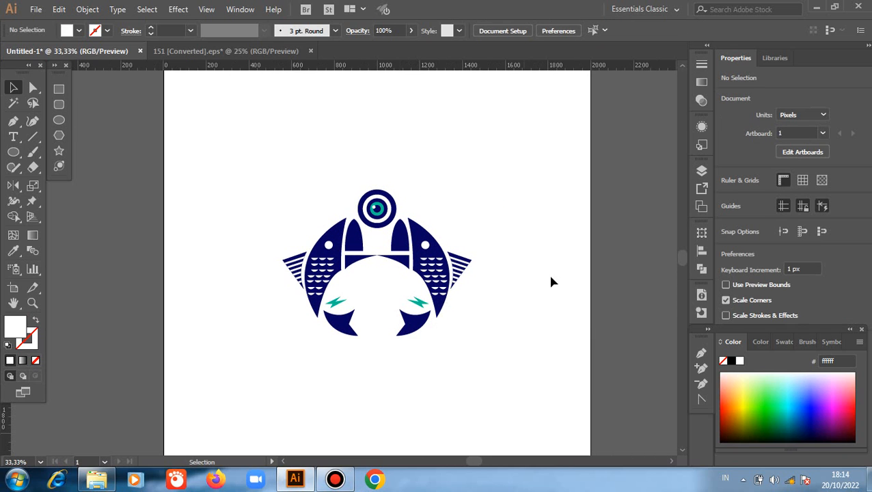
{"action": "scroll", "coordinate": [610, 327], "scroll_direction": "down", "scroll_amount": 1, "text": "alt"}
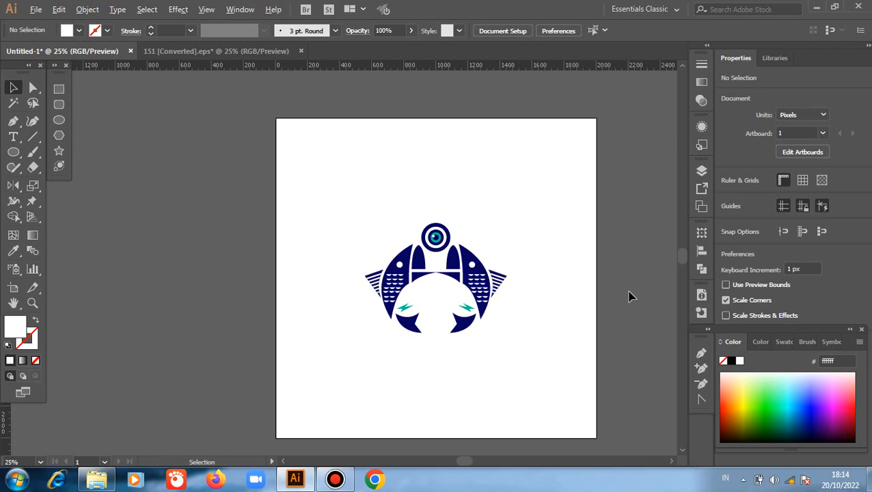
{"action": "scroll", "coordinate": [629, 296], "scroll_direction": "up", "scroll_amount": 1, "text": "alt"}
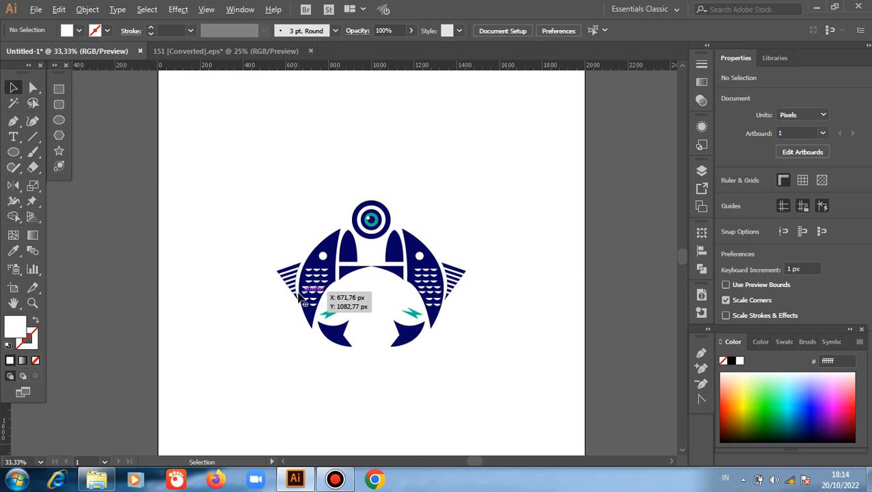
{"action": "scroll", "coordinate": [299, 293], "scroll_direction": "up", "scroll_amount": 1, "text": "alt"}
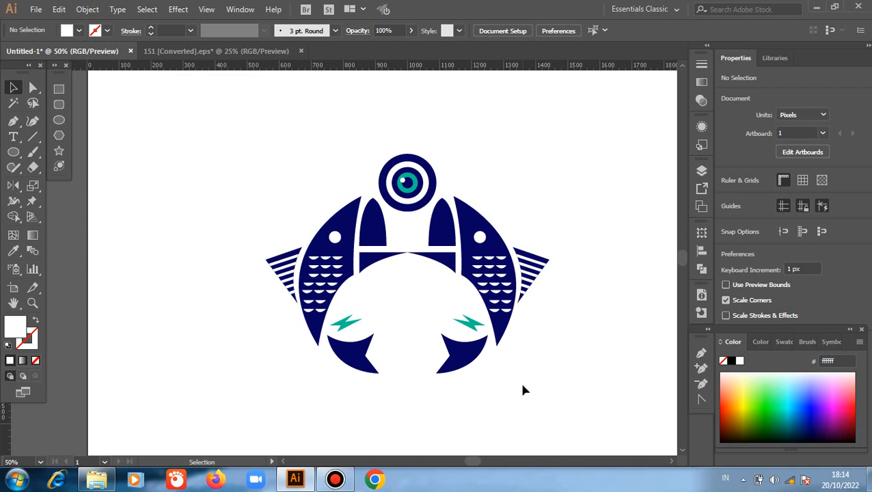
{"action": "scroll", "coordinate": [523, 384], "scroll_direction": "down", "scroll_amount": 2}
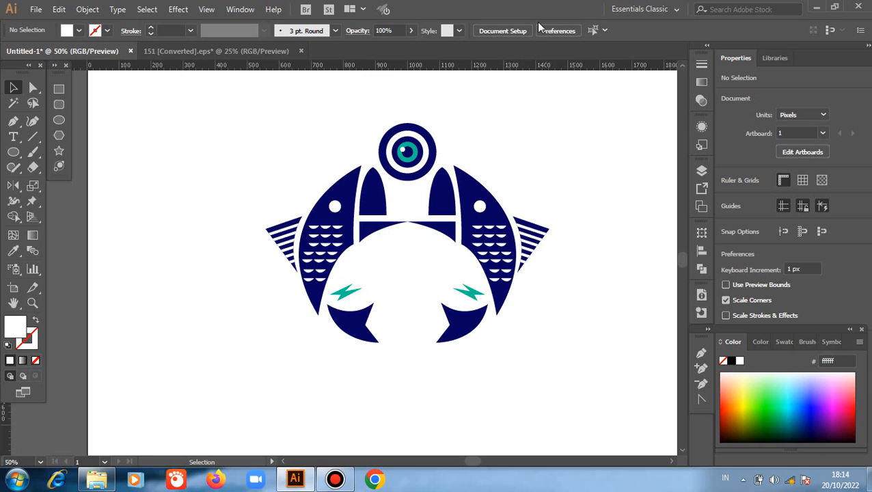
{"action": "mouse_move", "coordinate": [529, 2]}
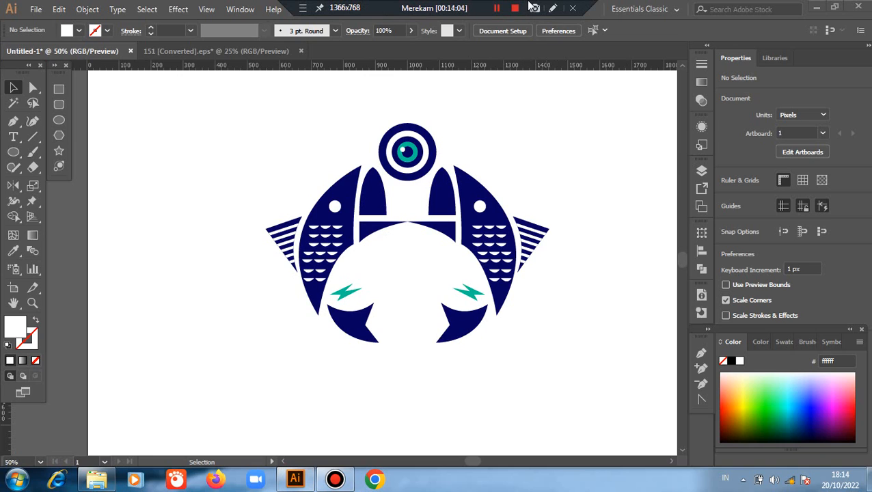